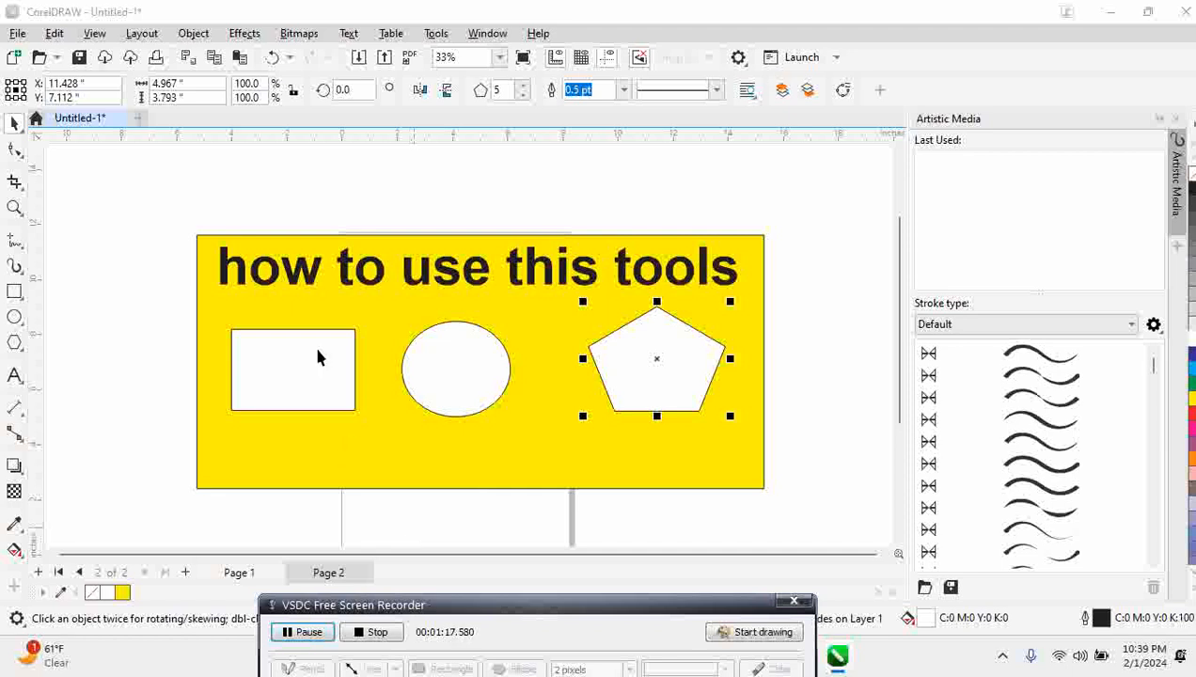
Step: Insert one new A4 page after page 2
{"action": "left_click_drag", "start_coordinate": [158, 202], "coordinate": [790, 539]}
{"action": "key", "text": "Page_Down"}
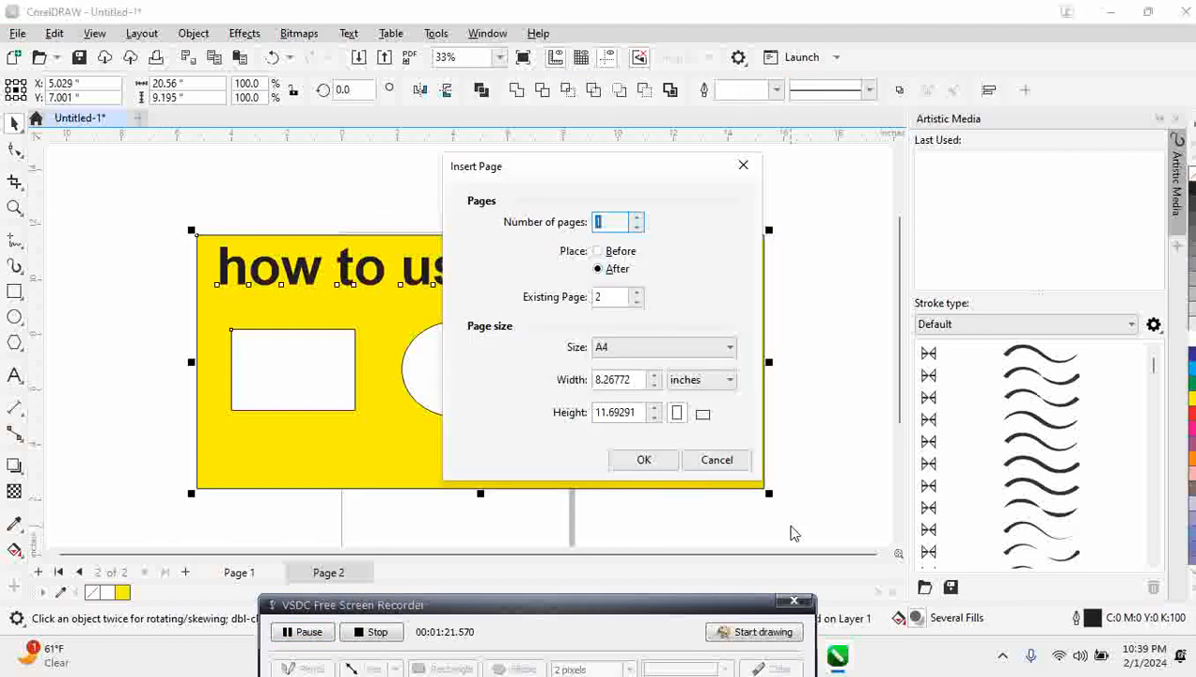
{"action": "key", "text": "Return"}
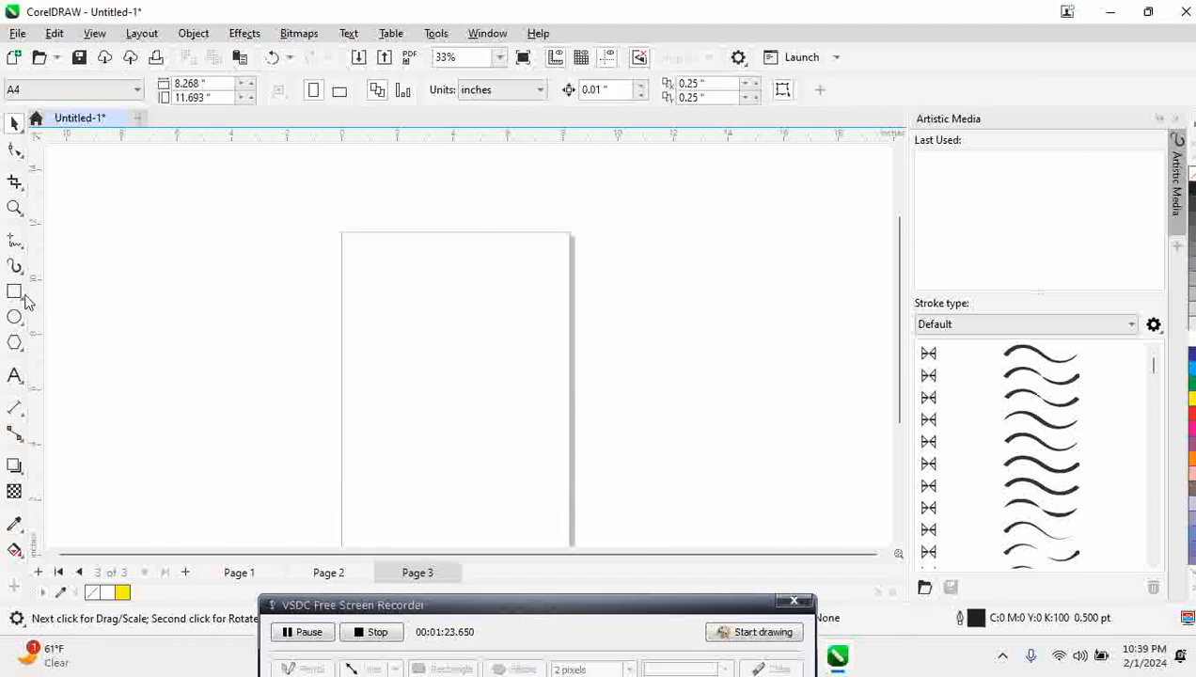
Step: Draw a square about 5.12 inches wide from its centre near the upper part of page 3 and deselect it
{"action": "left_click", "coordinate": [15, 292]}
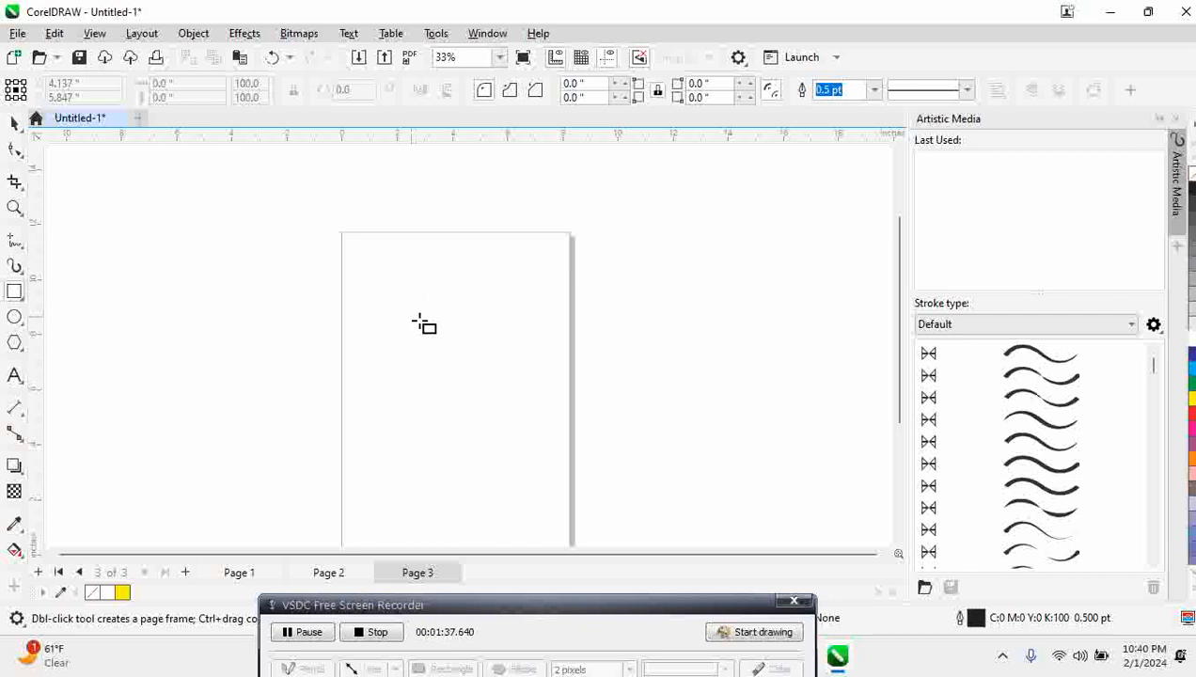
{"action": "left_click_drag", "start_coordinate": [410, 316], "coordinate": [481, 387]}
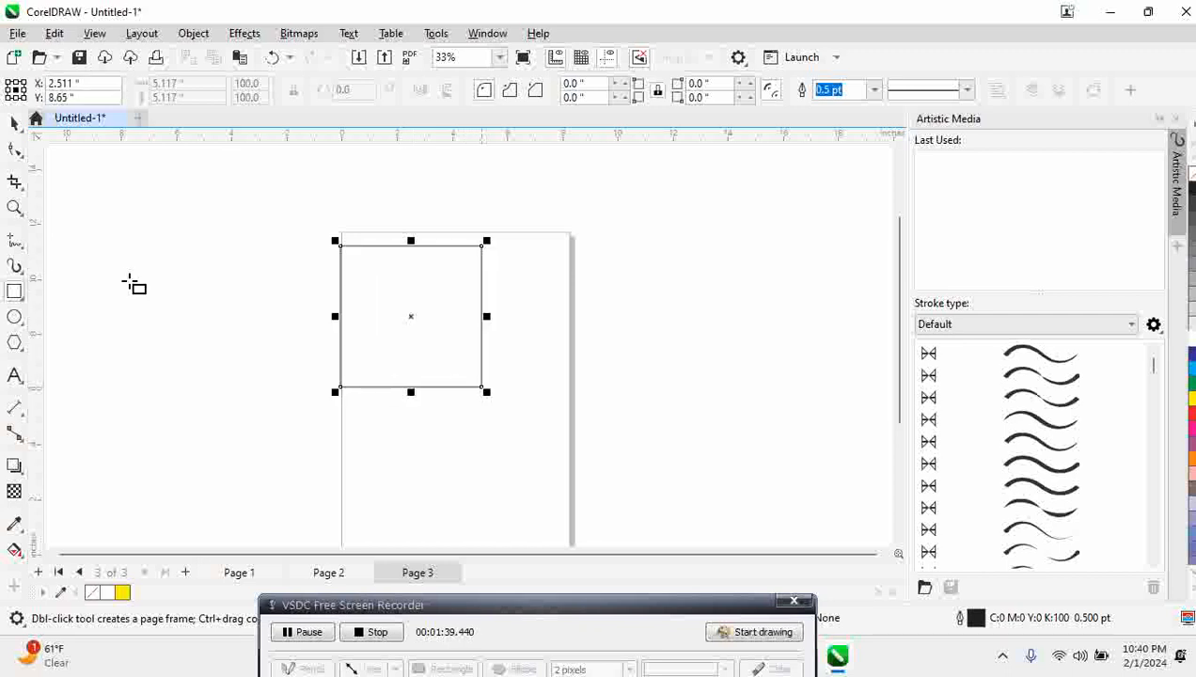
{"action": "left_click", "coordinate": [14, 123]}
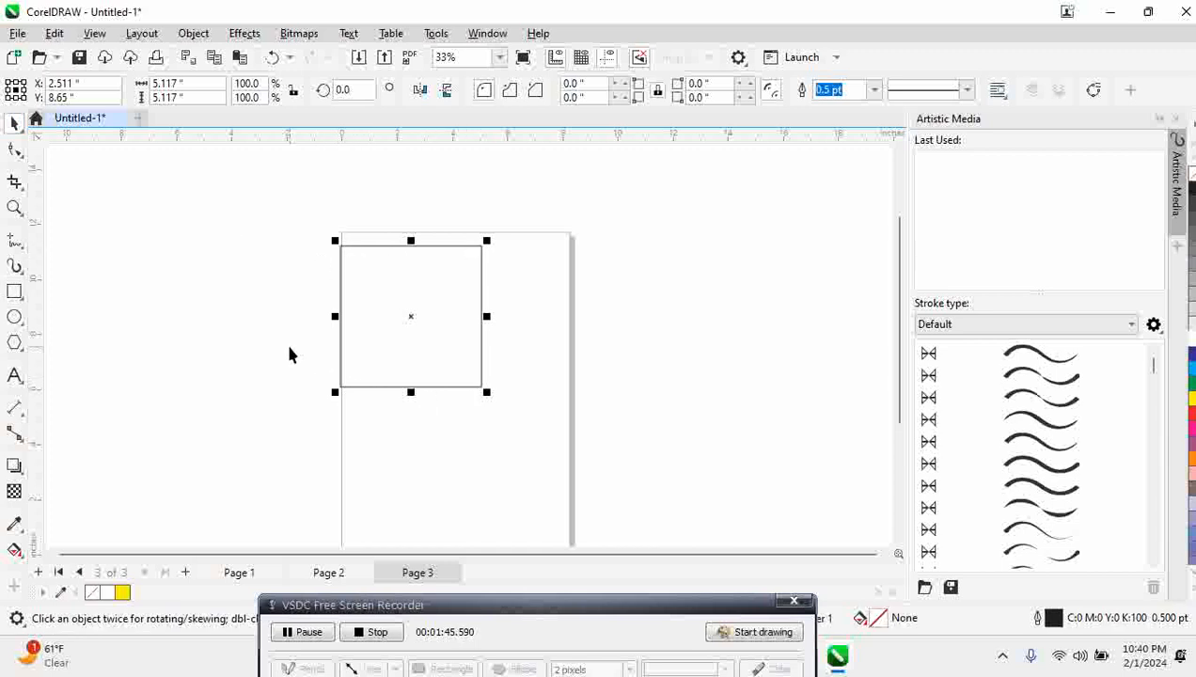
{"action": "left_click", "coordinate": [311, 336]}
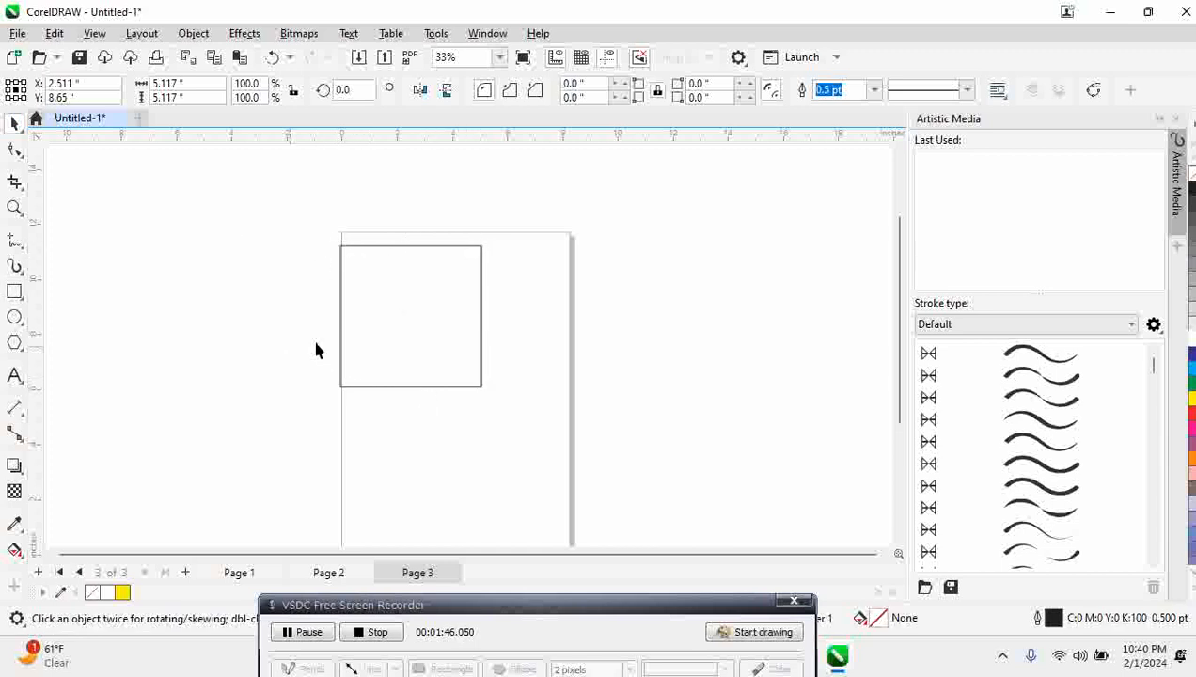
Step: Move the square to about X 4.05, Y 8.23 inches and rotate it slightly clockwise to about 359.3 degrees
{"action": "left_click", "coordinate": [19, 297]}
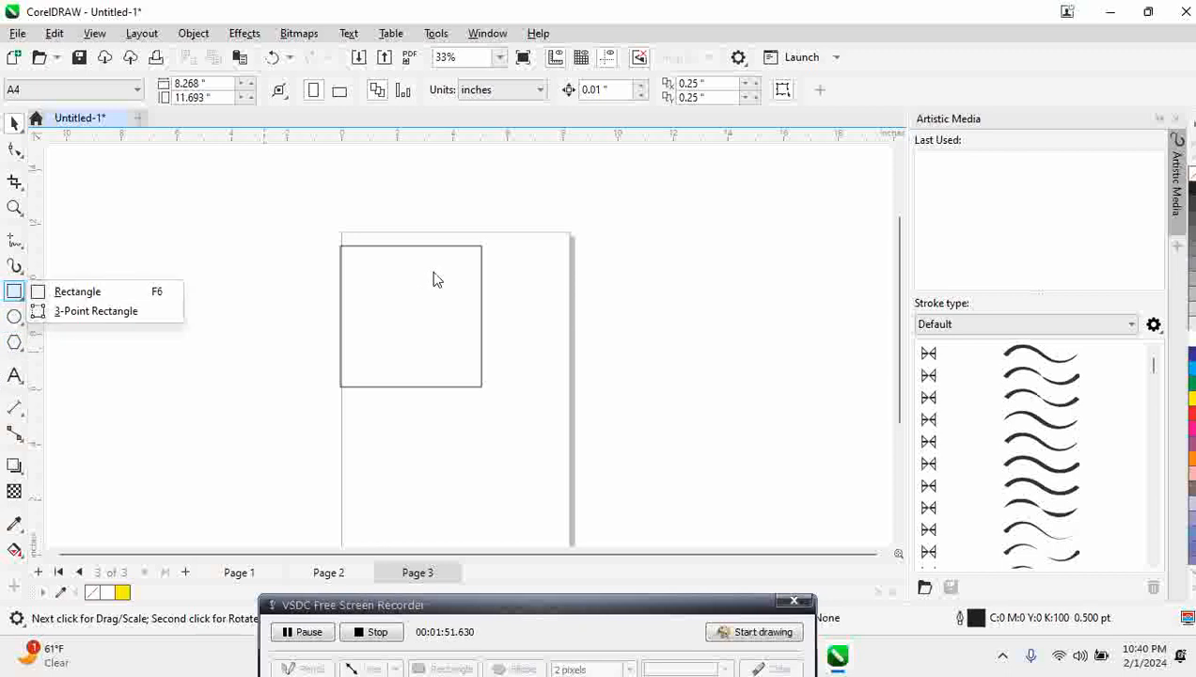
{"action": "left_click", "coordinate": [414, 319]}
{"action": "left_click_drag", "start_coordinate": [415, 314], "coordinate": [454, 327]}
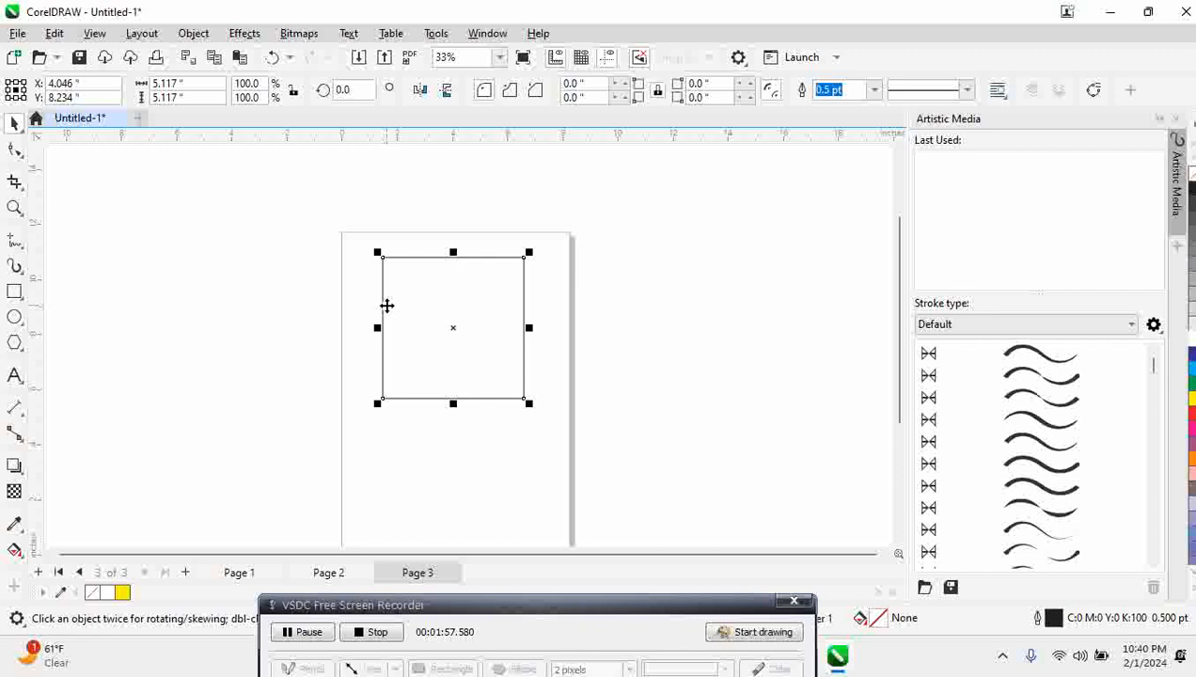
{"action": "left_click", "coordinate": [450, 329]}
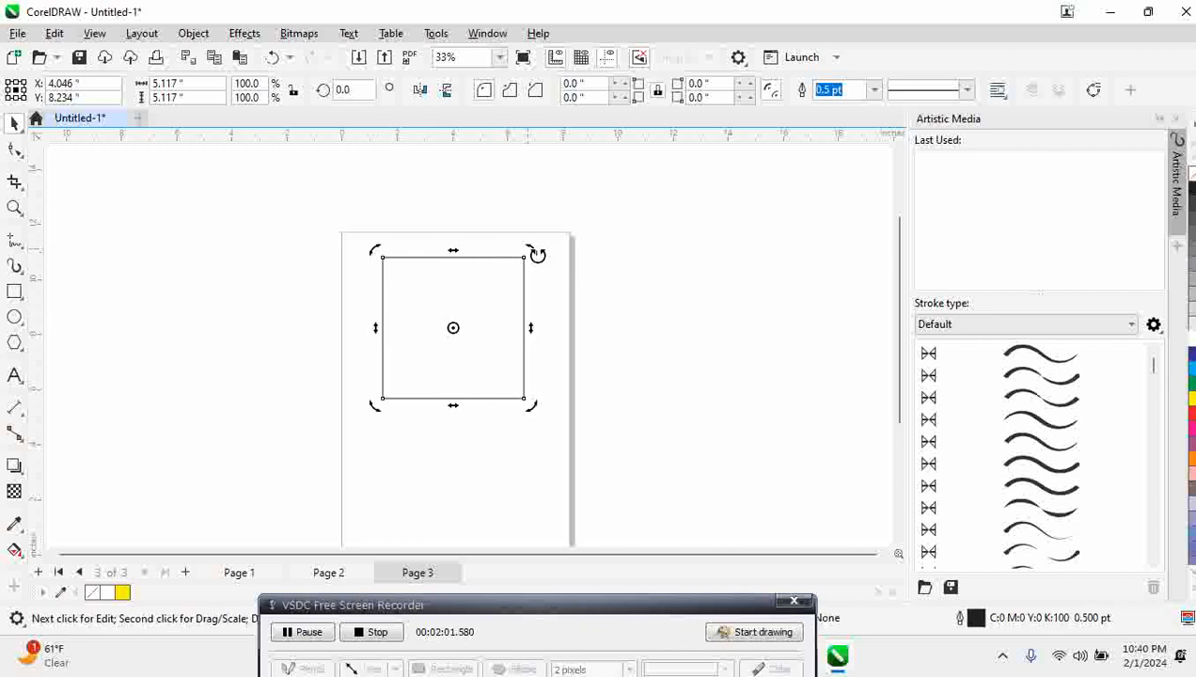
{"action": "mouse_move", "coordinate": [537, 252]}
{"action": "left_mouse_down"}
{"action": "mouse_move", "coordinate": [548, 341]}
{"action": "mouse_move", "coordinate": [530, 254]}
{"action": "left_mouse_up"}
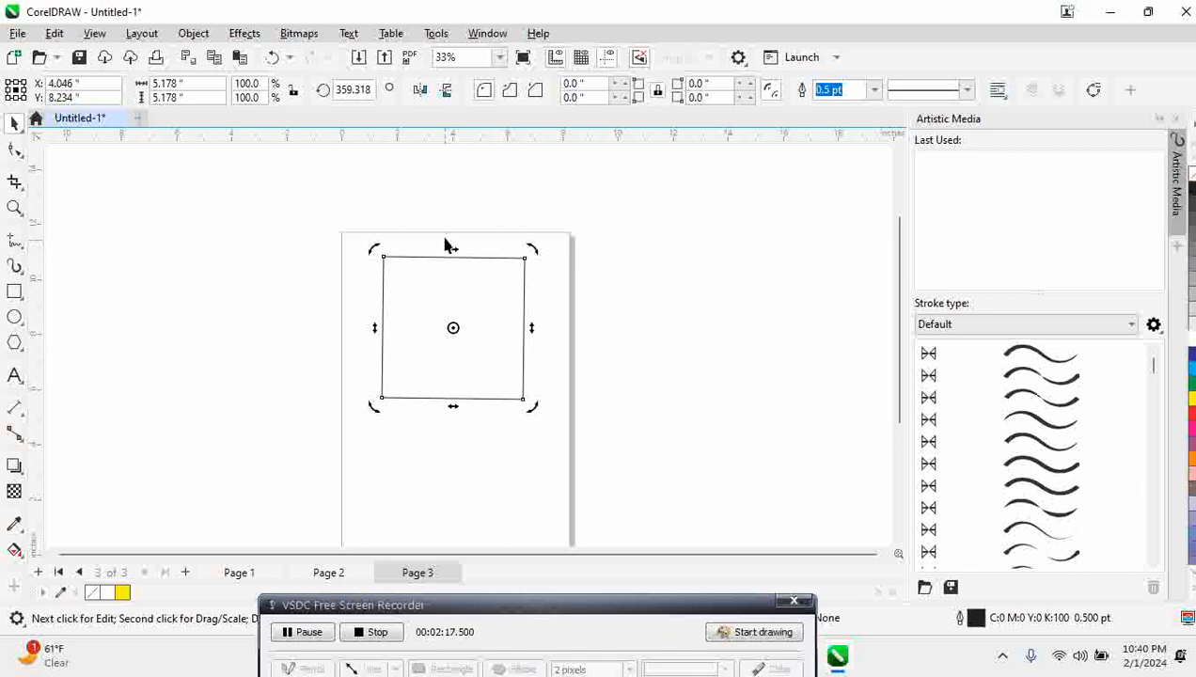
Step: Try skewing the square horizontally by its upper edge and undo the skew
{"action": "left_click_drag", "start_coordinate": [452, 249], "coordinate": [484, 254]}
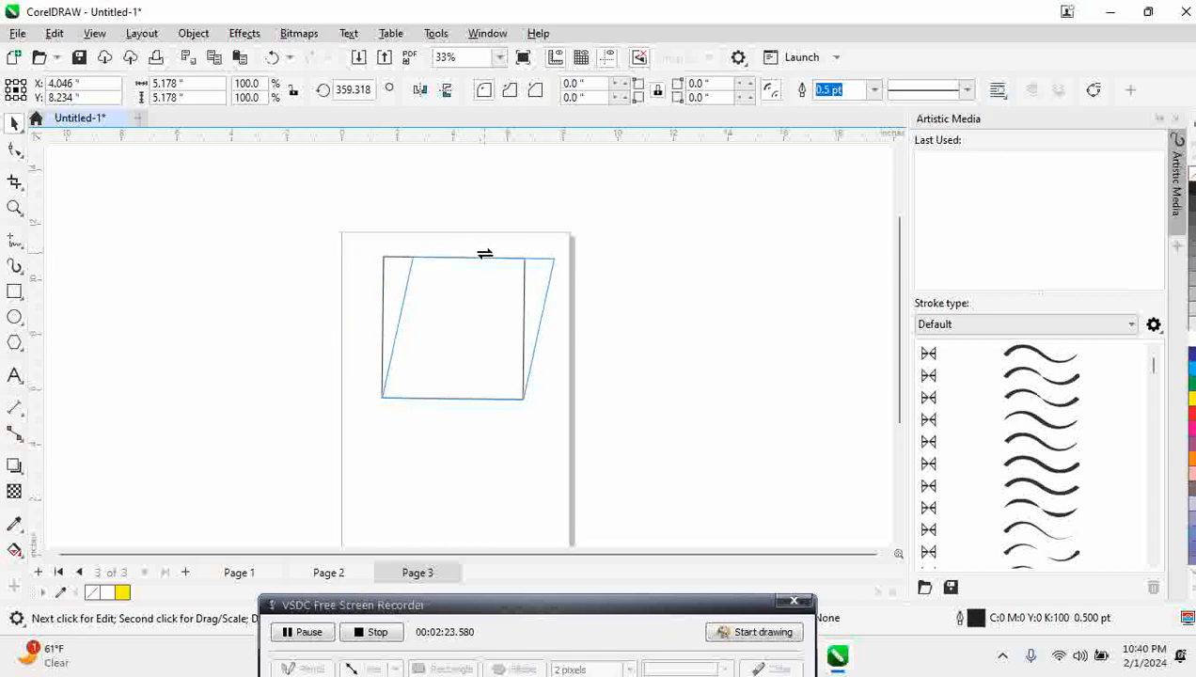
{"action": "mouse_move", "coordinate": [484, 254]}
{"action": "left_mouse_down"}
{"action": "mouse_move", "coordinate": [288, 262]}
{"action": "mouse_move", "coordinate": [507, 262]}
{"action": "left_mouse_up"}
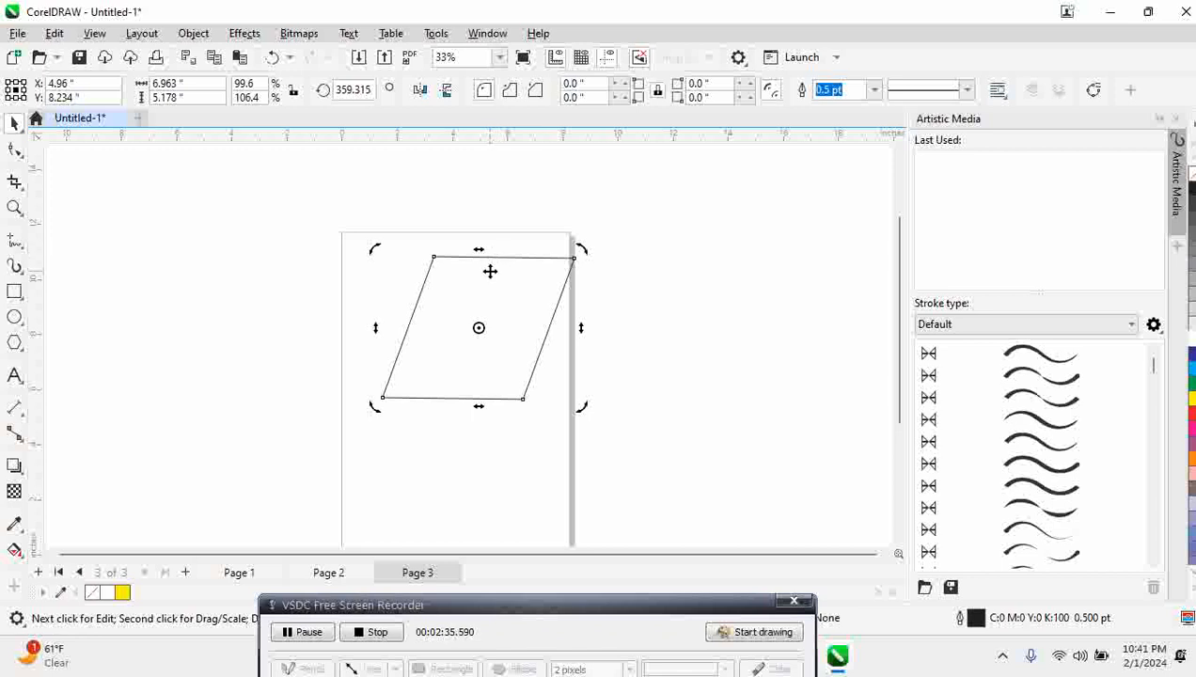
{"action": "key", "text": "ctrl+z"}
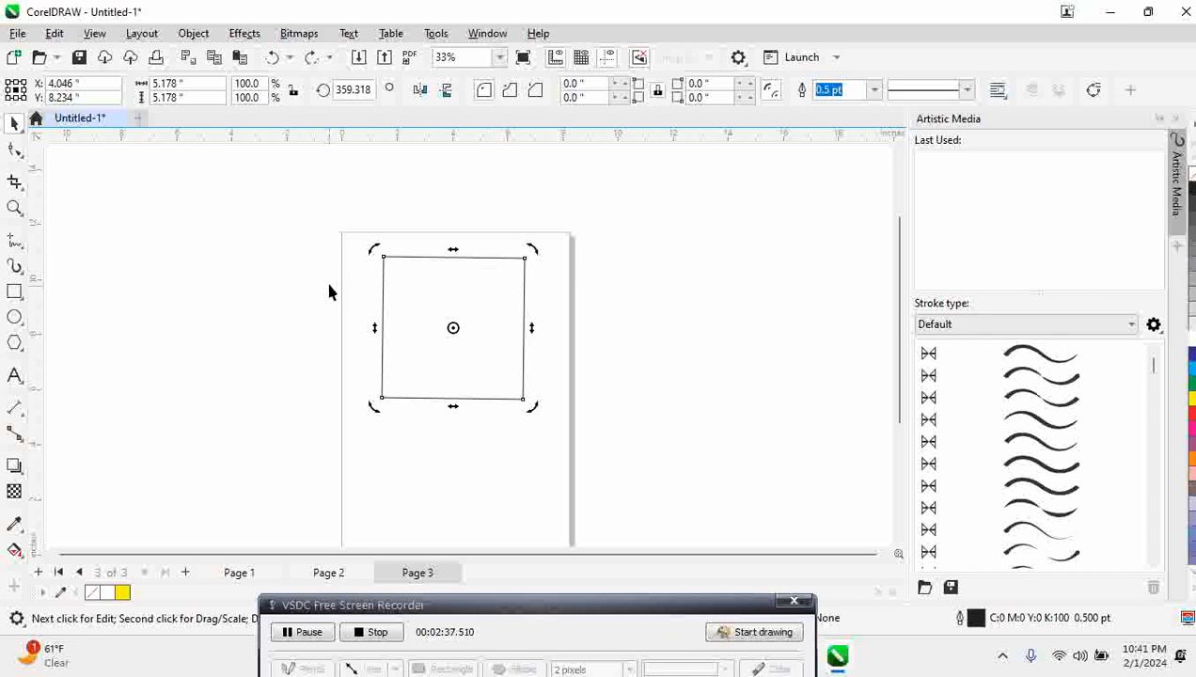
Step: Round all four corners of the square with the Shape tool to a radius of about 1.92 inches
{"action": "left_click", "coordinate": [406, 265]}
{"action": "left_click", "coordinate": [406, 259]}
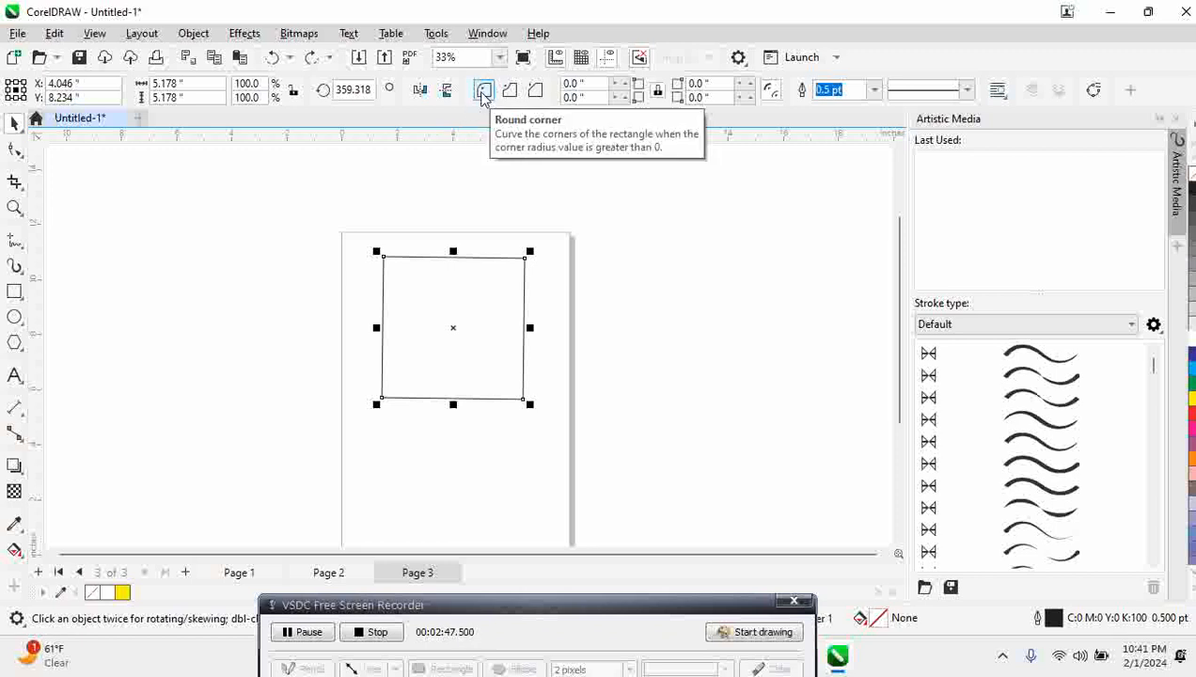
{"action": "left_click", "coordinate": [14, 149]}
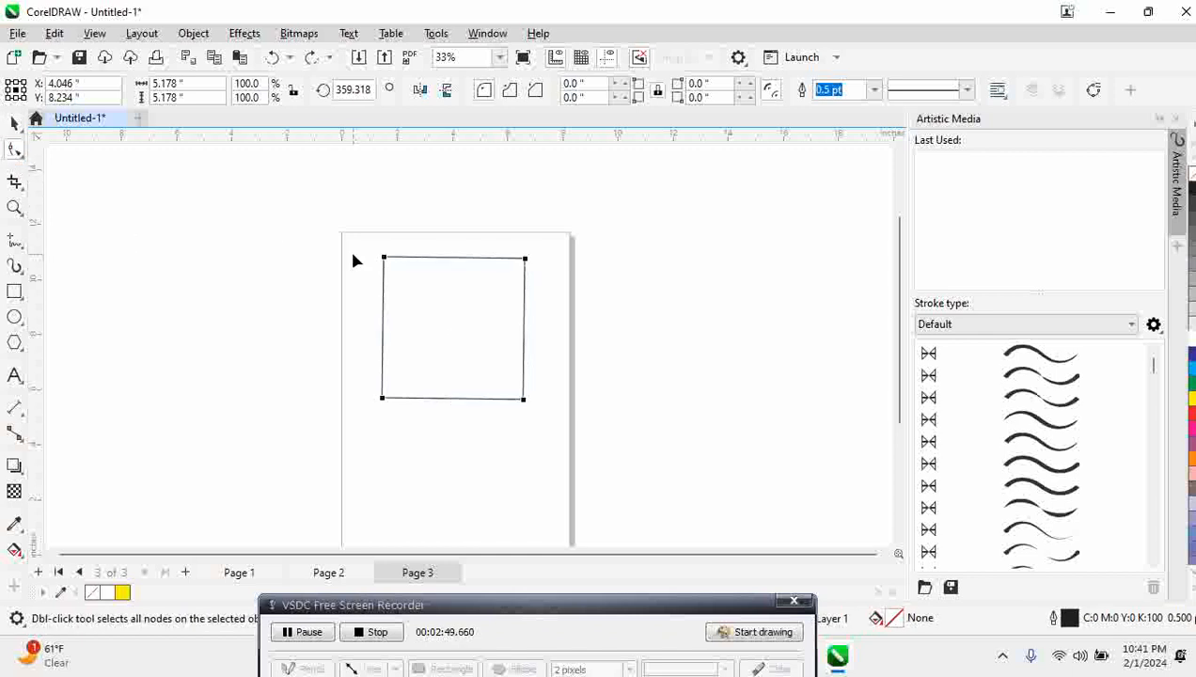
{"action": "left_click_drag", "start_coordinate": [386, 258], "coordinate": [414, 270]}
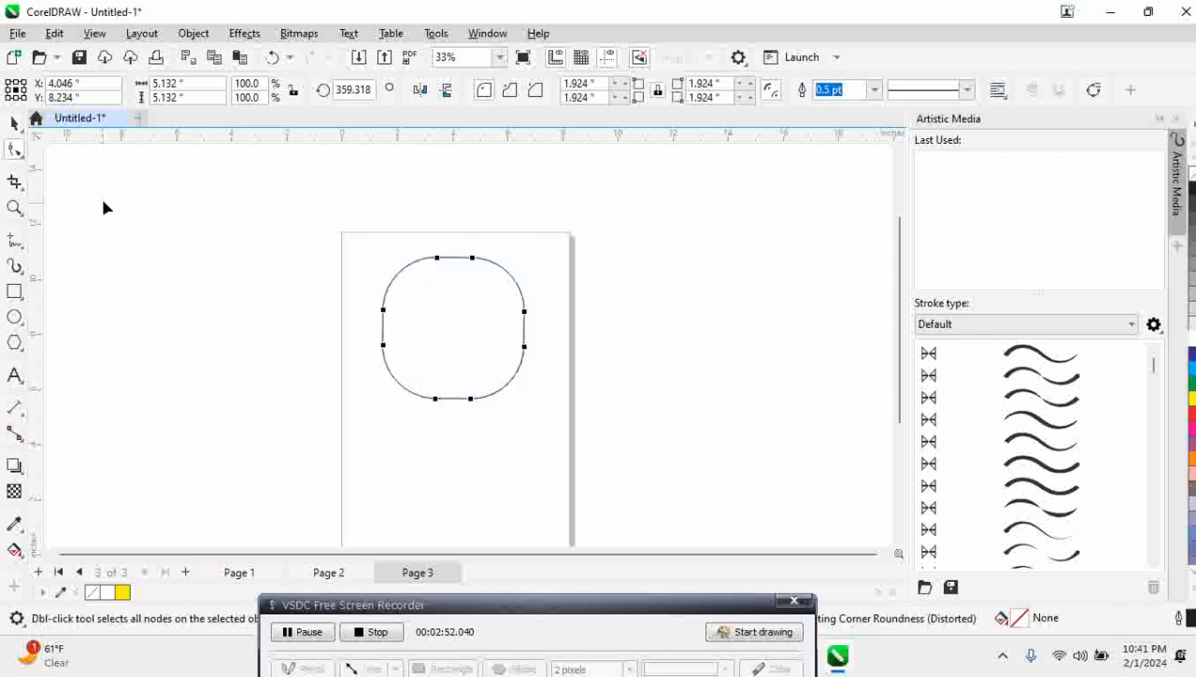
Step: Change the square's corner style to scalloped and then to chamfered
{"action": "left_click", "coordinate": [509, 91]}
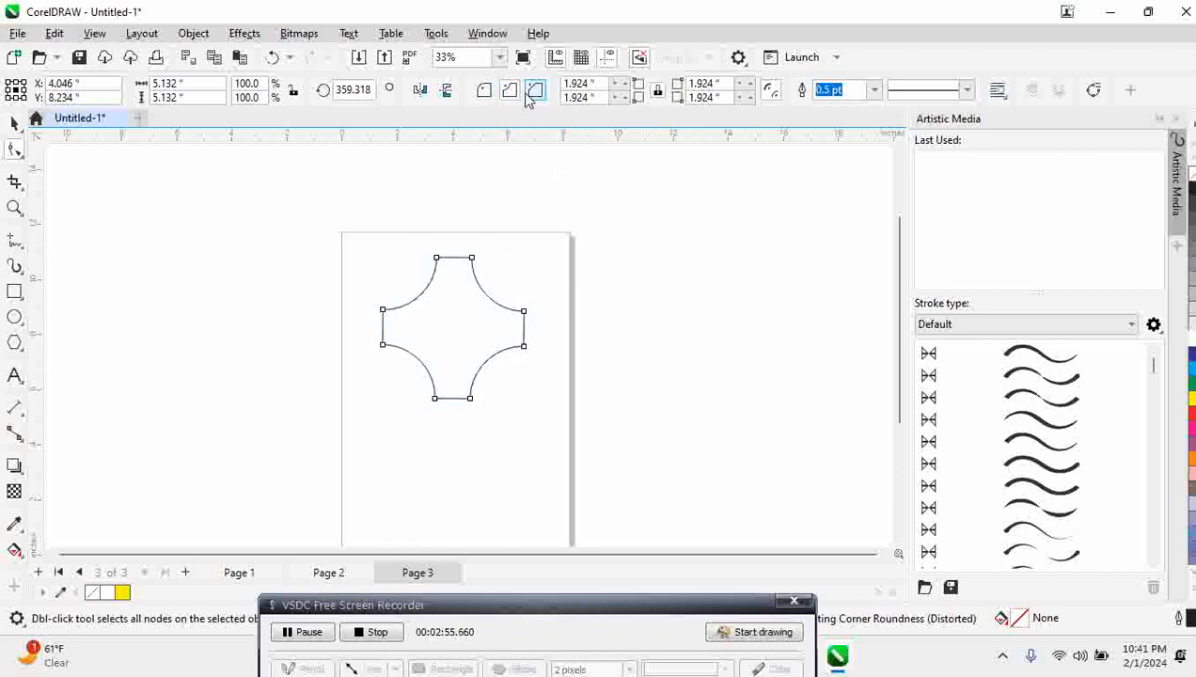
{"action": "left_click", "coordinate": [531, 94]}
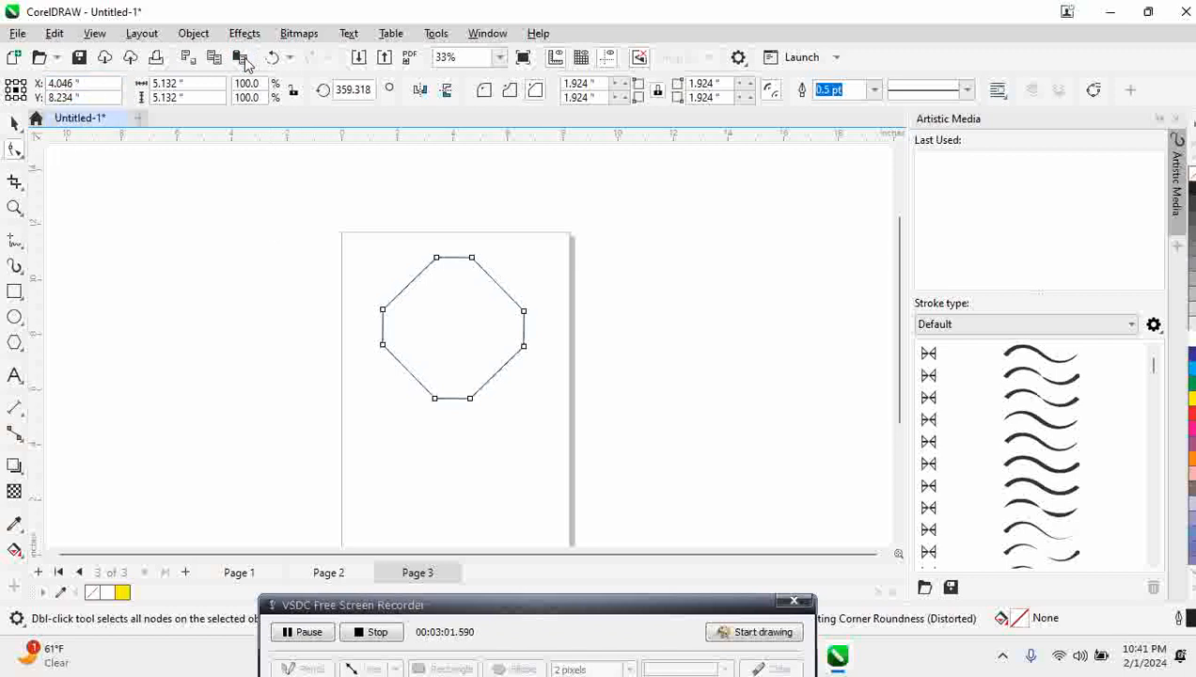
Step: Mirror the chamfered shape horizontally twice
{"action": "left_click", "coordinate": [14, 122]}
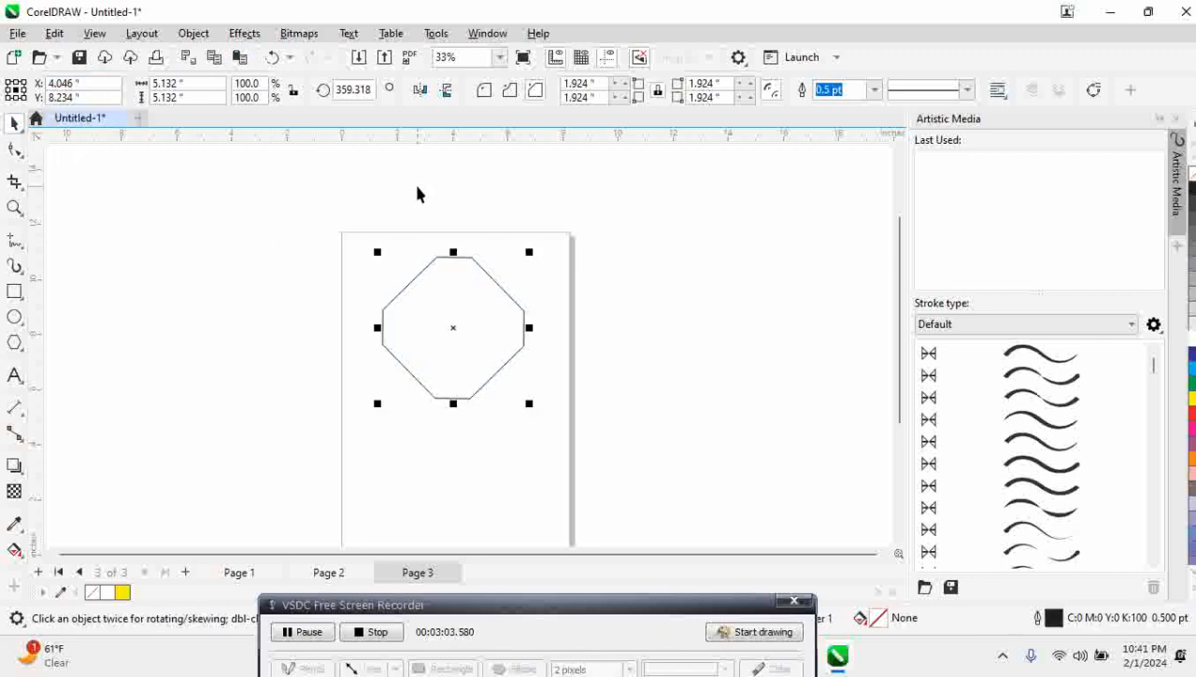
{"action": "left_click", "coordinate": [420, 89]}
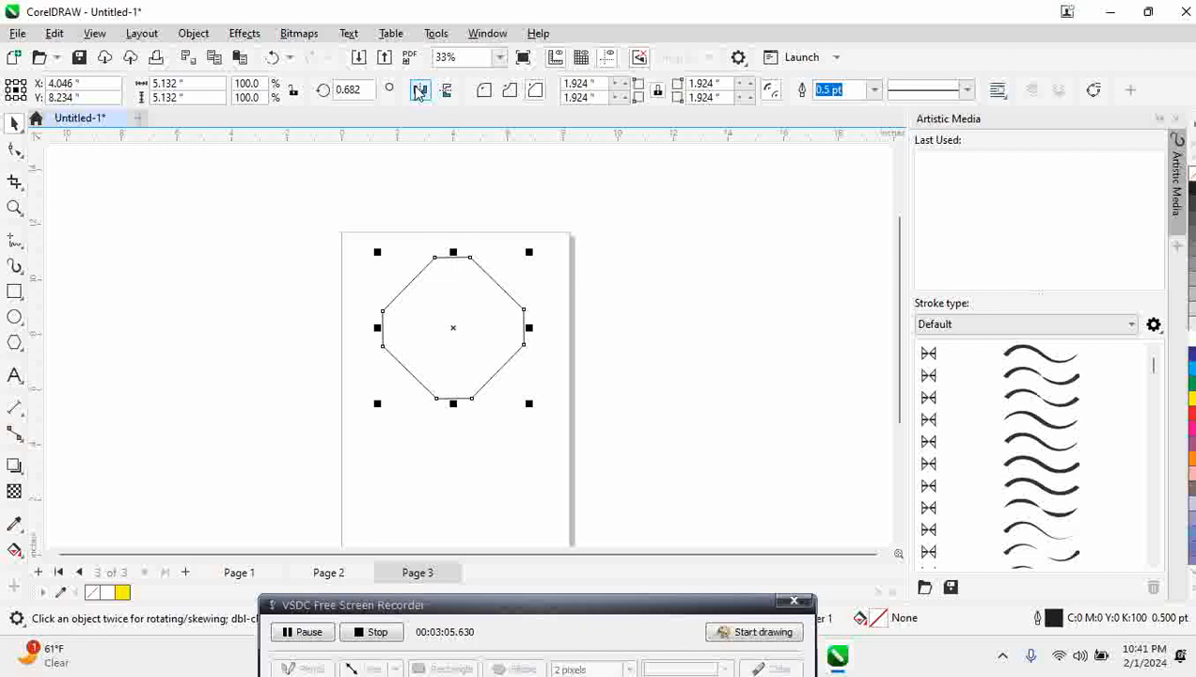
{"action": "left_click", "coordinate": [420, 89]}
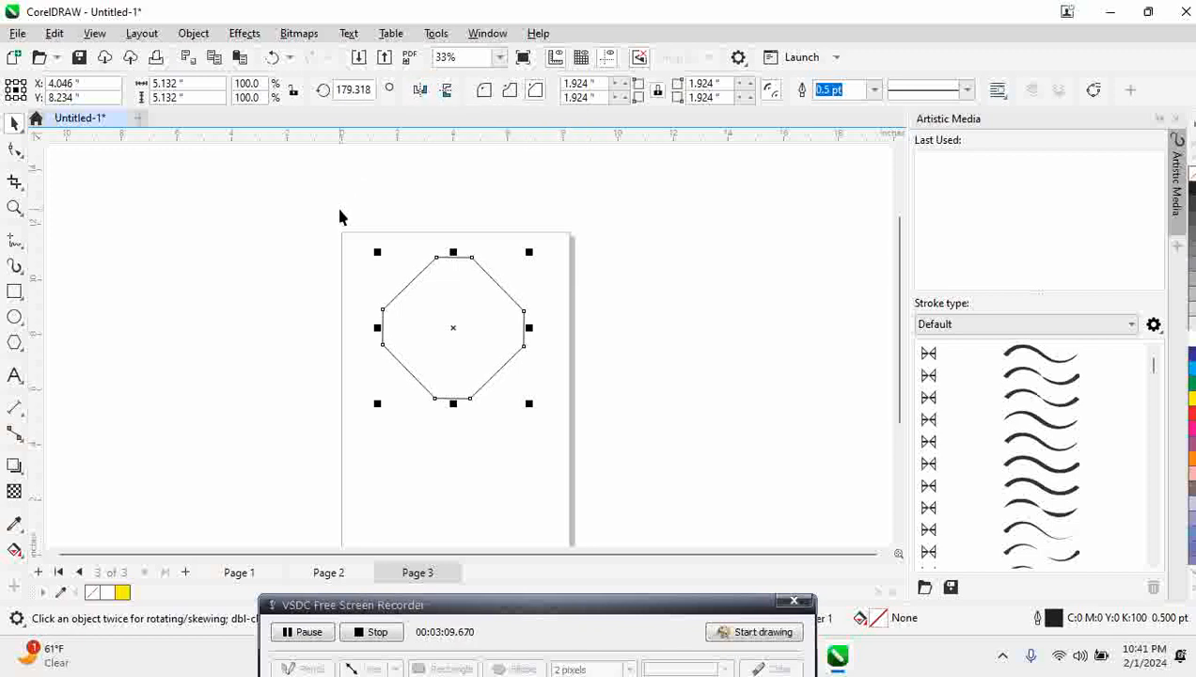
Step: Choose the 3-Point Rectangle tool and delete the chamfered shape from page 3
{"action": "left_click", "coordinate": [24, 300]}
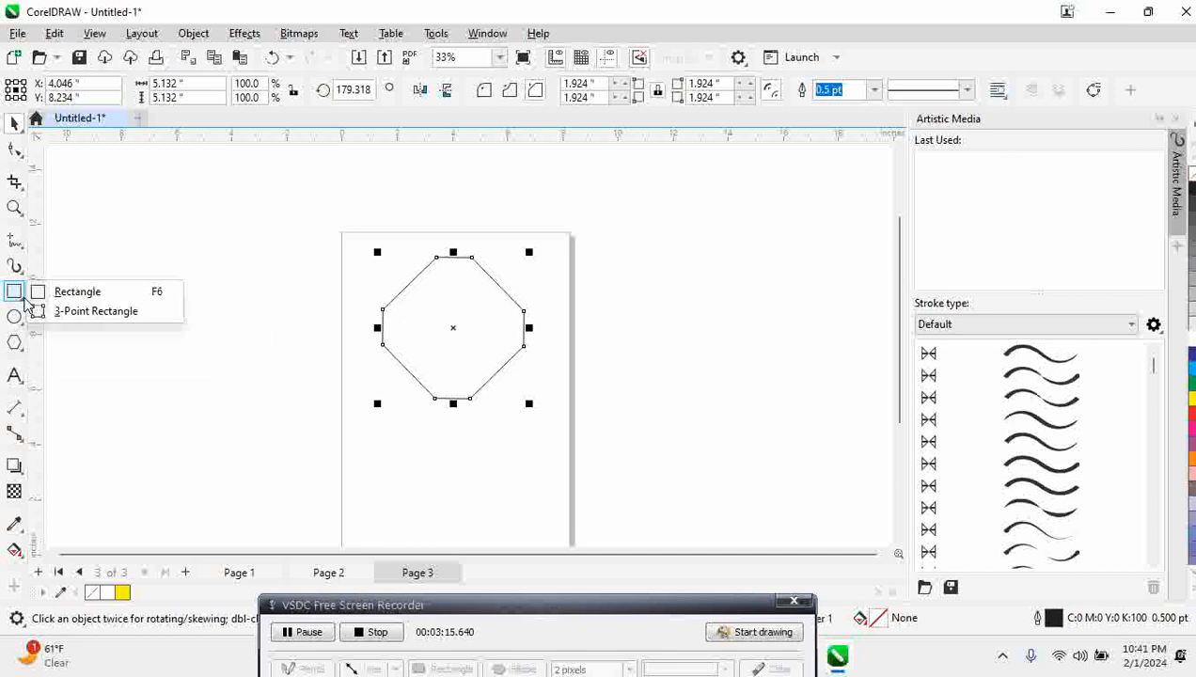
{"action": "left_click", "coordinate": [75, 313]}
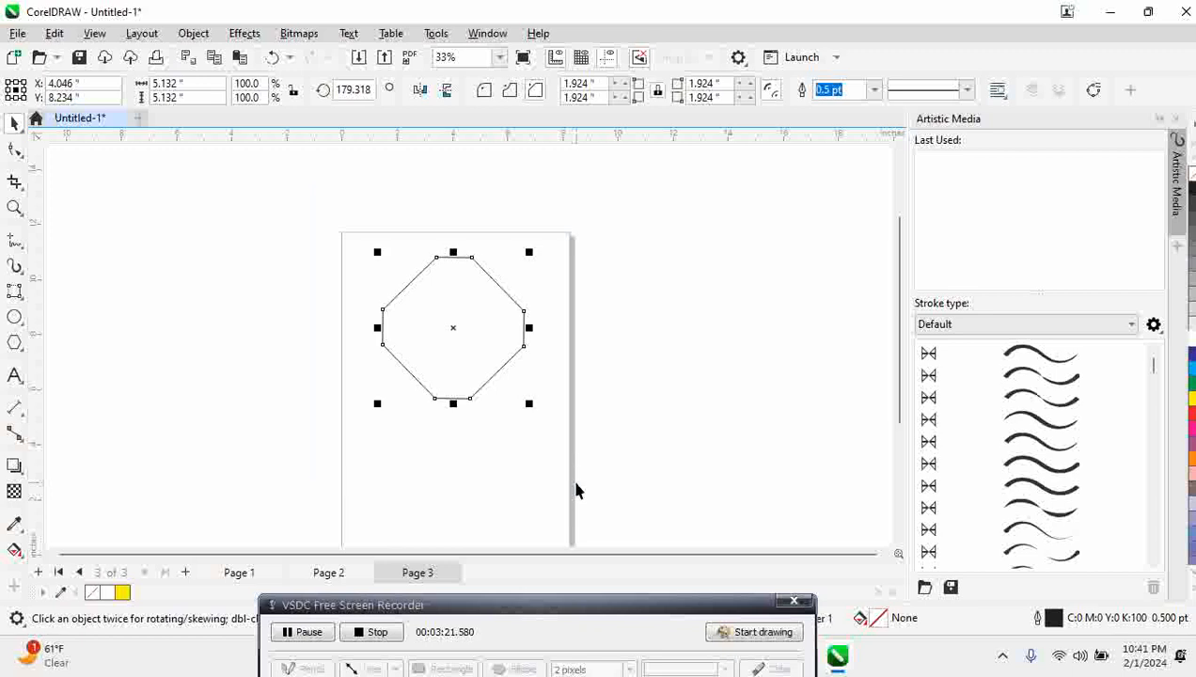
{"action": "key", "text": "Delete"}
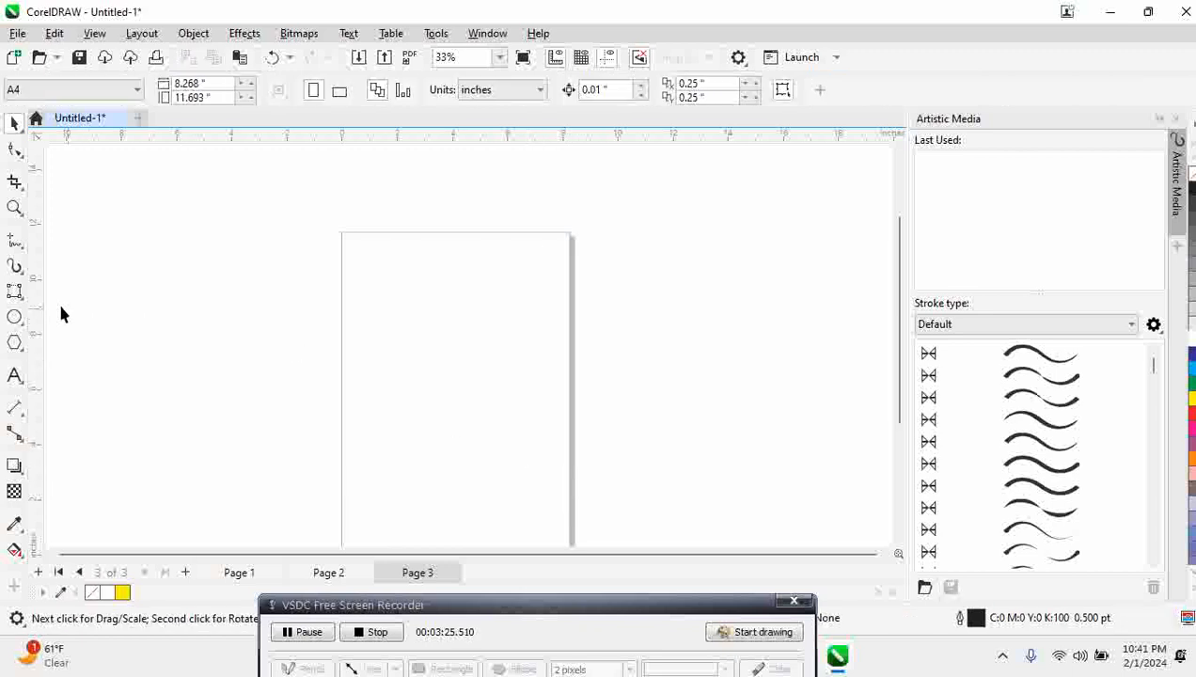
Step: Draw a tilted three-point rectangle spanning about 9.1 by 6.4 inches across the page and delete it
{"action": "left_click", "coordinate": [13, 295]}
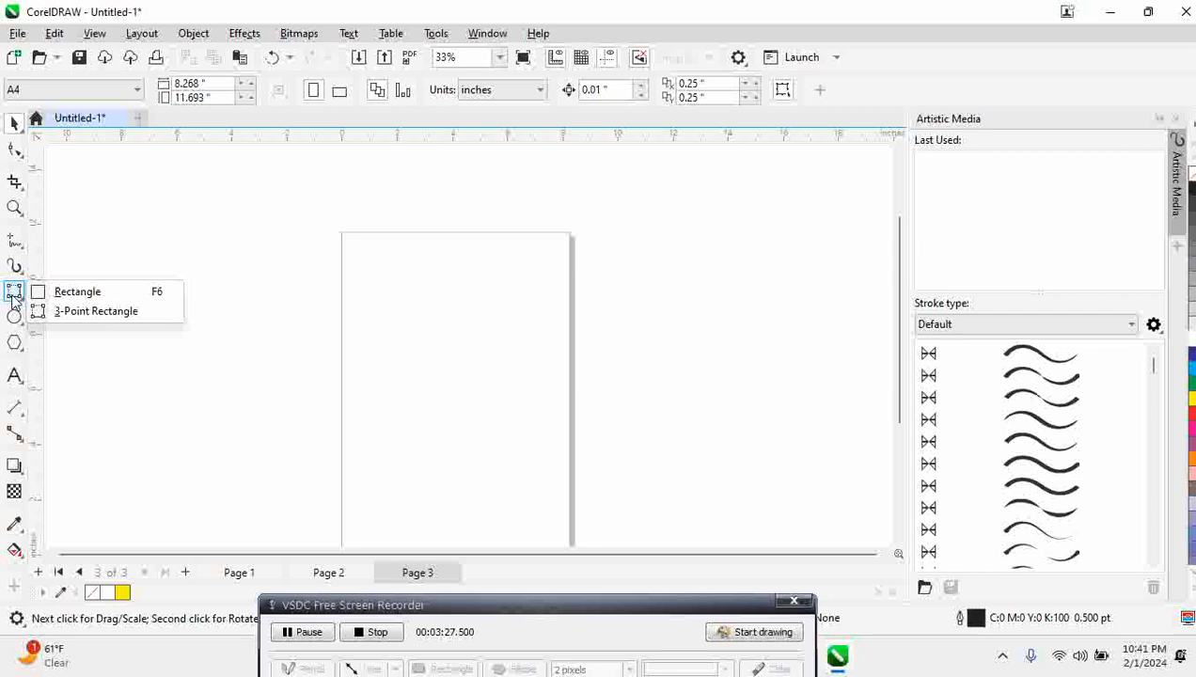
{"action": "left_click", "coordinate": [63, 318]}
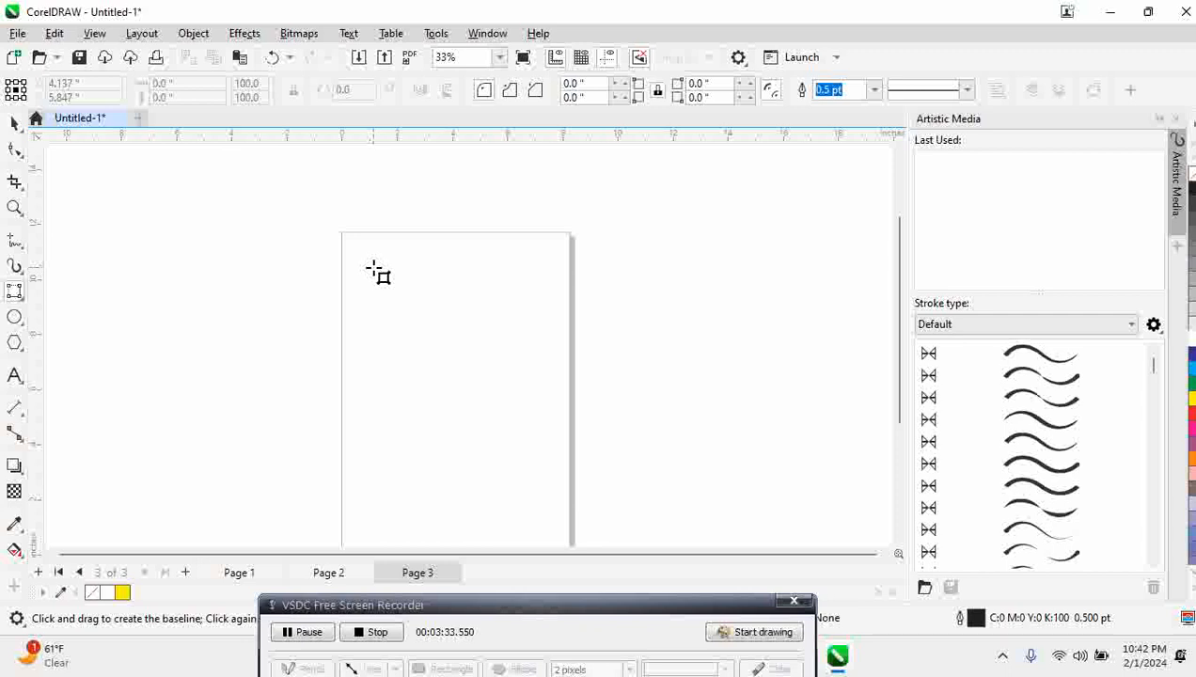
{"action": "left_click_drag", "start_coordinate": [373, 270], "coordinate": [354, 412]}
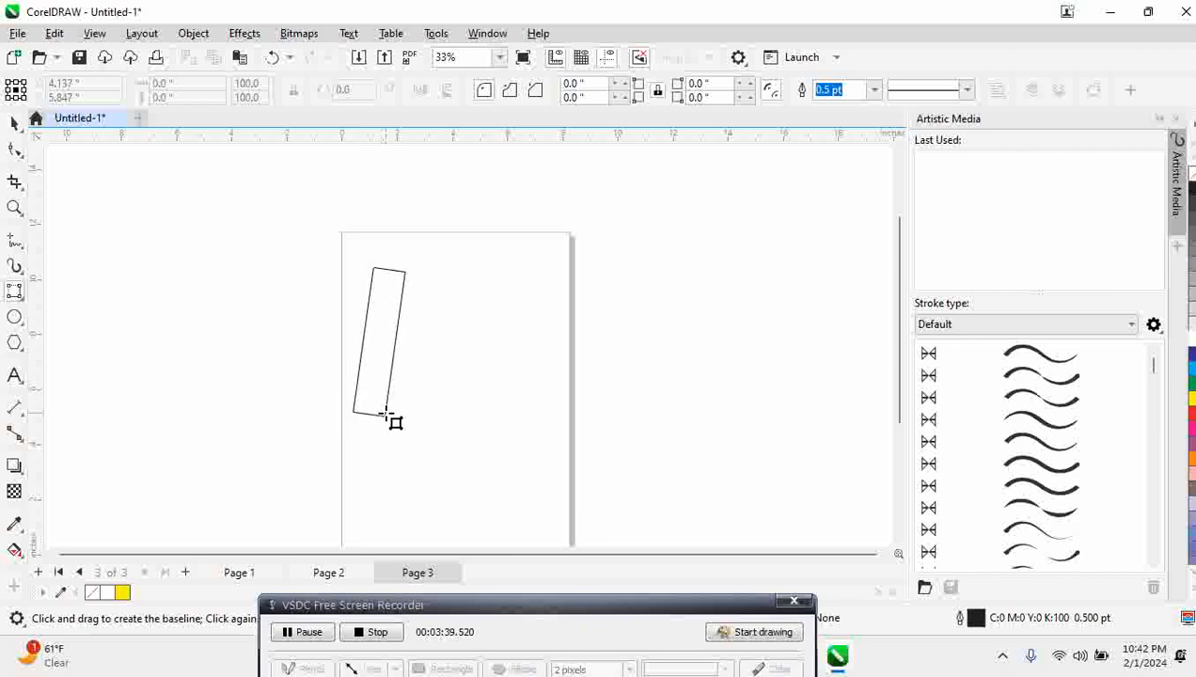
{"action": "left_click", "coordinate": [583, 439]}
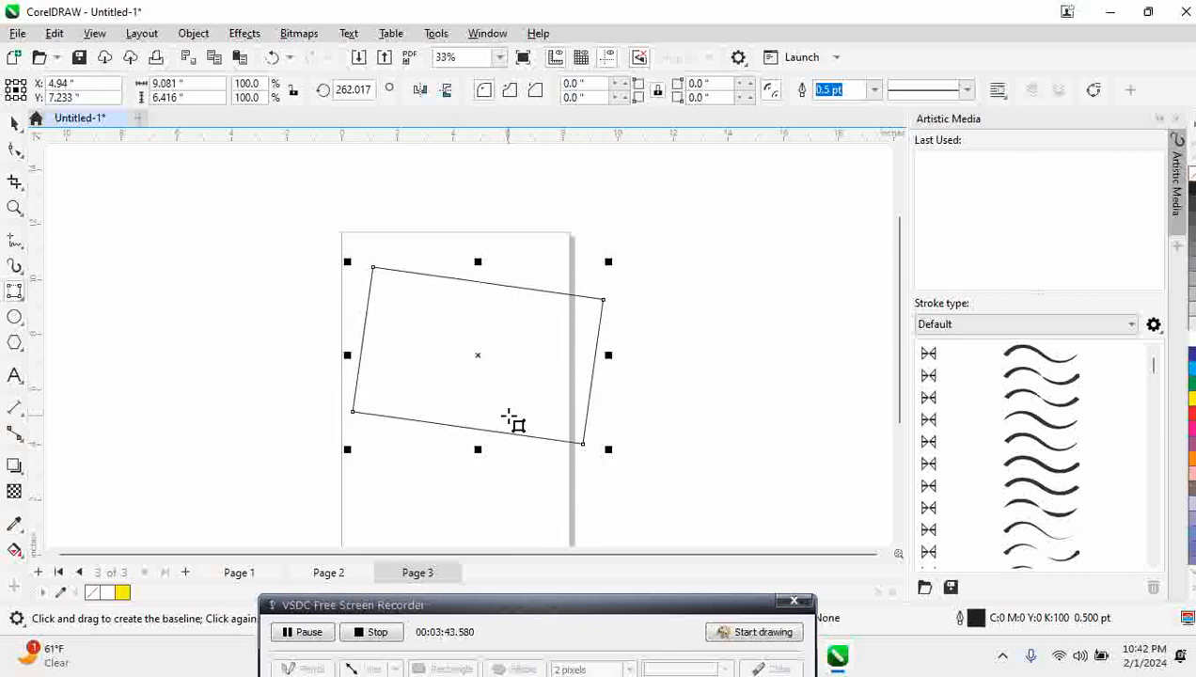
{"action": "key", "text": "Delete"}
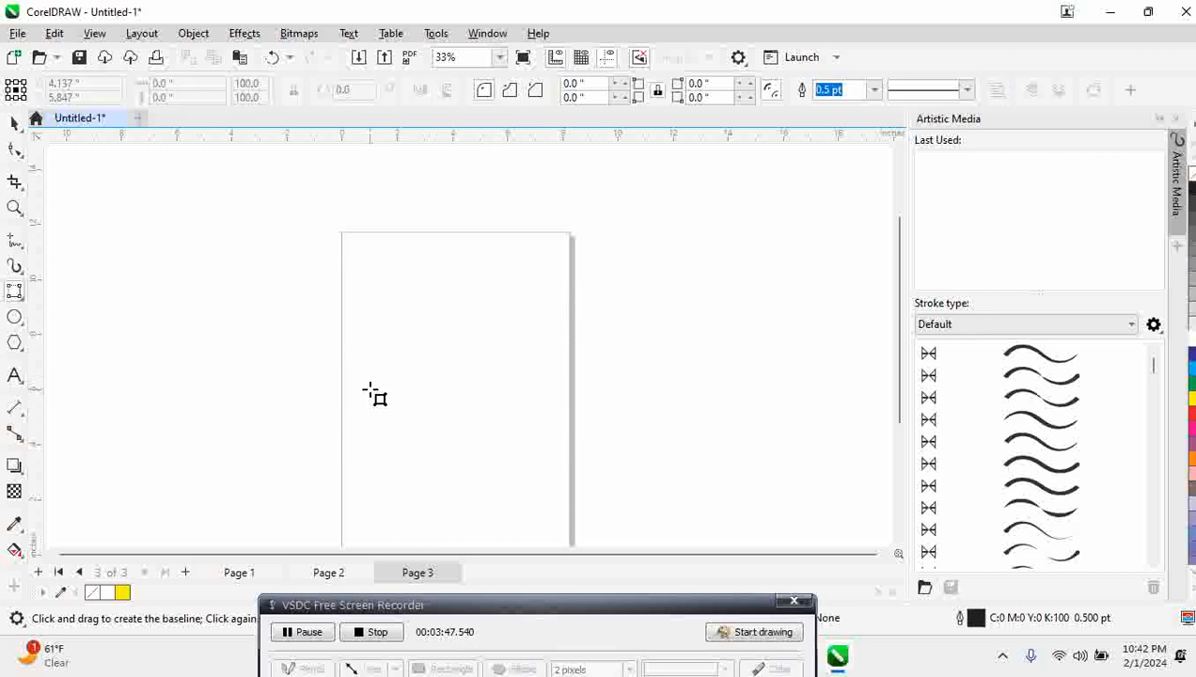
Step: Draw two crossing tilted three-point rectangles over the page, spanning about 8.7 by 10.3 inches and 13.3 by 10.7 inches
{"action": "left_click_drag", "start_coordinate": [370, 388], "coordinate": [488, 456]}
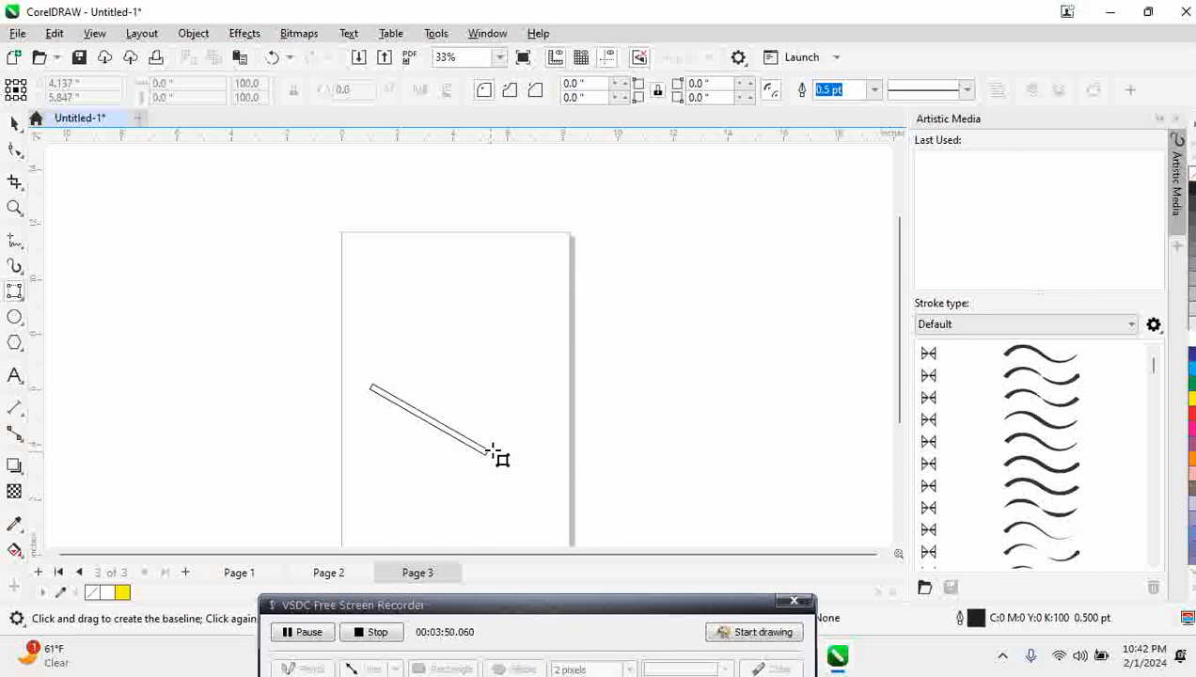
{"action": "left_click", "coordinate": [611, 239]}
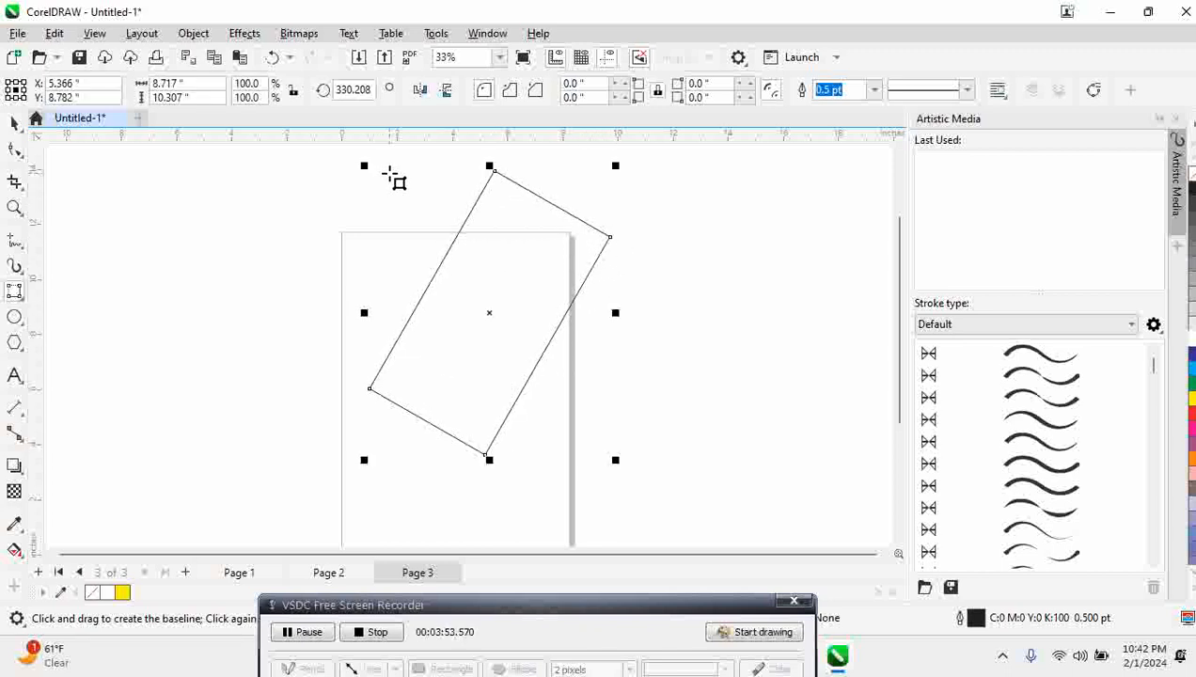
{"action": "left_click_drag", "start_coordinate": [389, 174], "coordinate": [321, 291]}
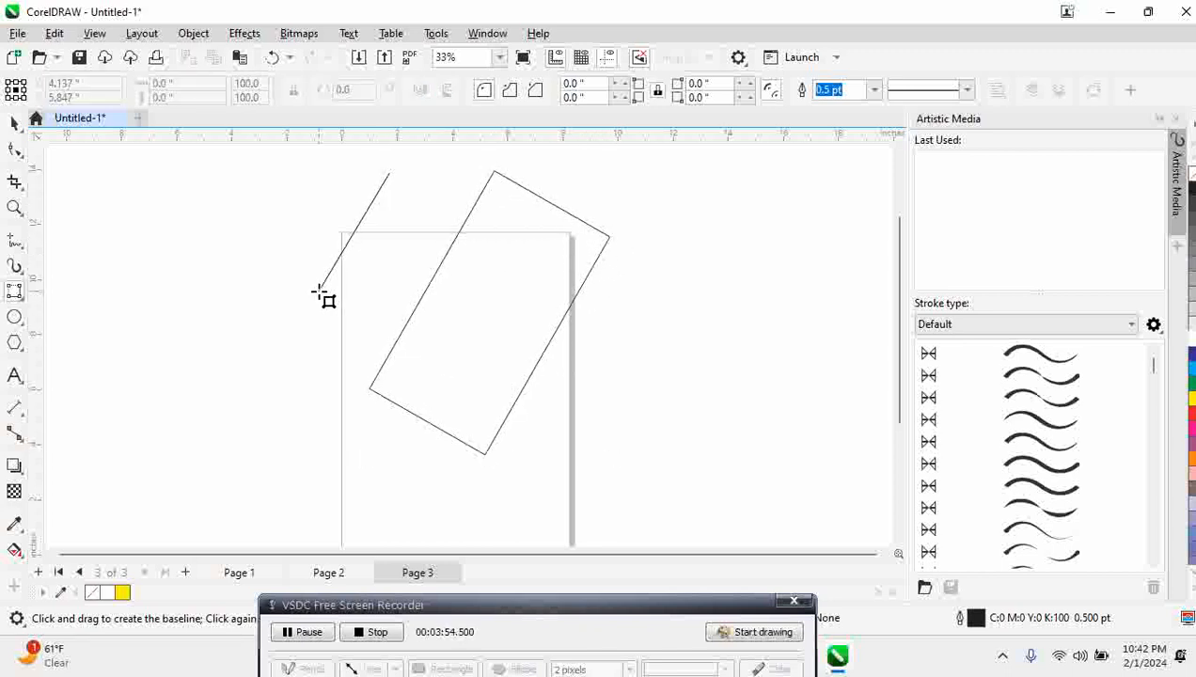
{"action": "left_click", "coordinate": [599, 507]}
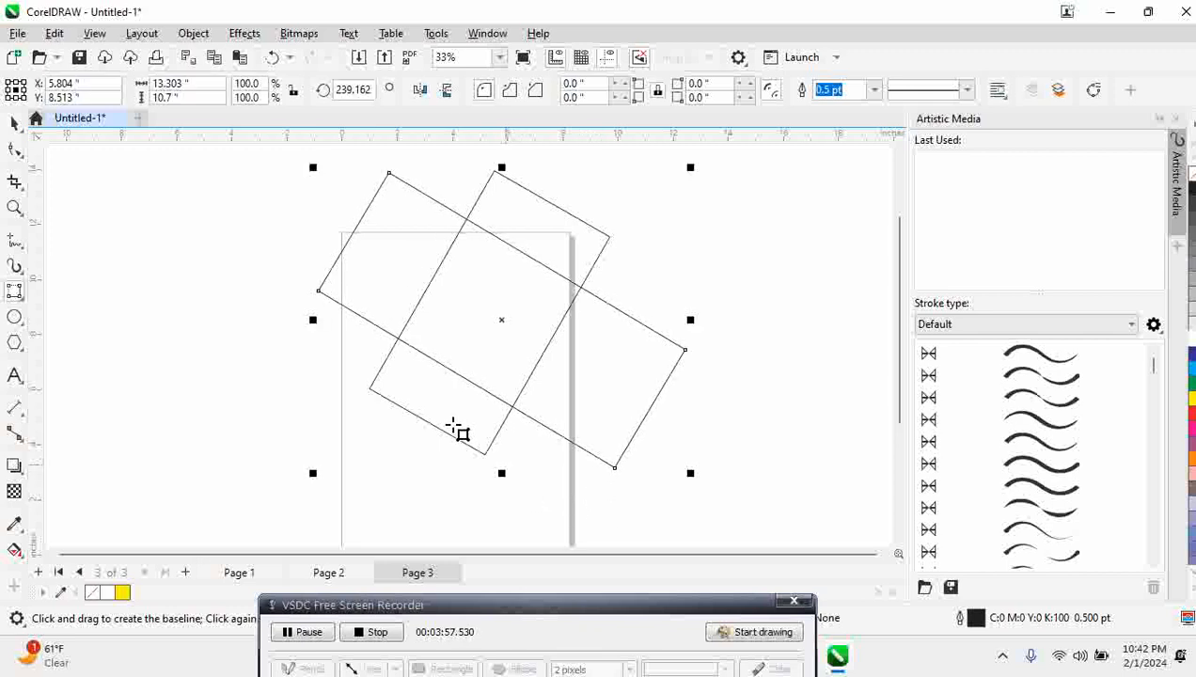
Step: Draw two smaller tilted three-point rectangles to the left of the crossing ones, a narrow upright one and a wider one overlapping them
{"action": "left_click_drag", "start_coordinate": [182, 229], "coordinate": [189, 342]}
{"action": "left_click", "coordinate": [127, 346]}
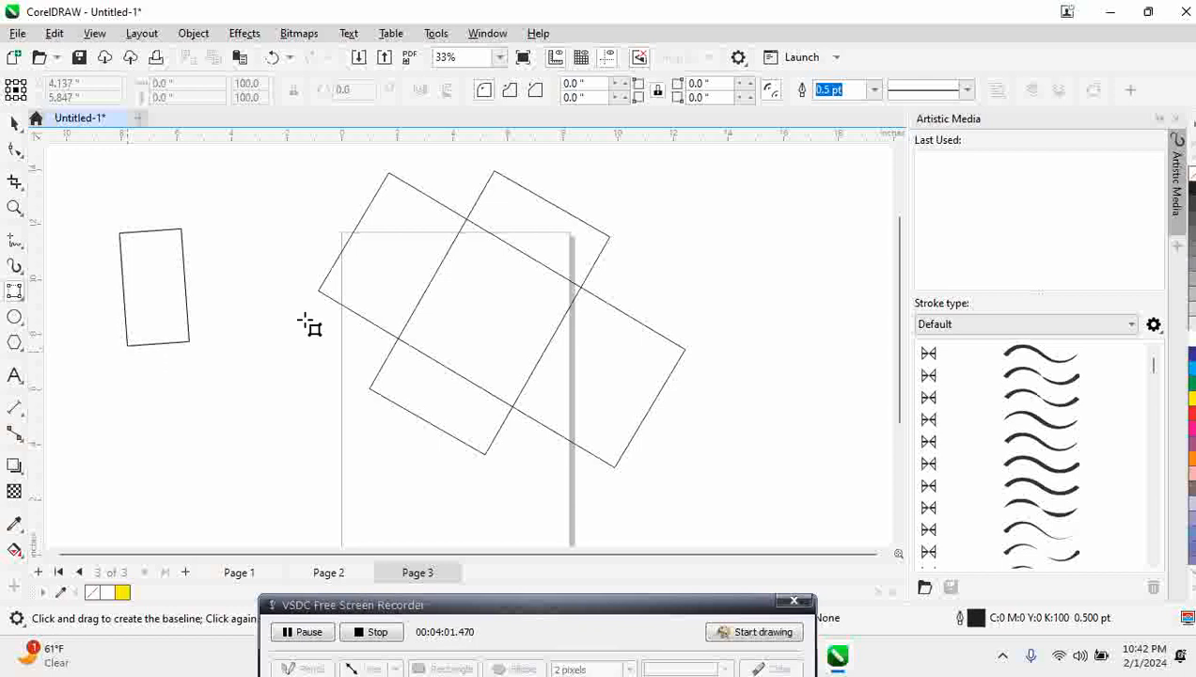
{"action": "left_click_drag", "start_coordinate": [227, 295], "coordinate": [328, 333]}
{"action": "left_click", "coordinate": [374, 215]}
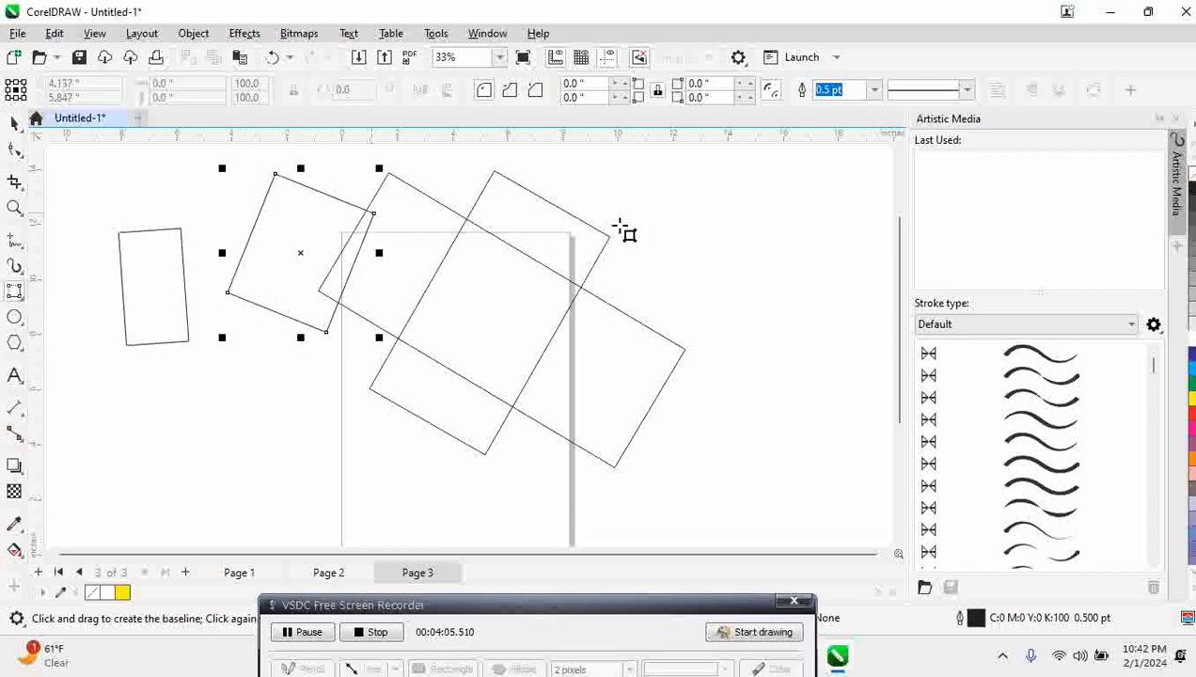
Step: Draw a slightly tilted three-point rectangle spanning about 8.9 by 8.2 inches over the page's right edge and delete all rectangles from page 3
{"action": "left_click_drag", "start_coordinate": [794, 177], "coordinate": [804, 388]}
{"action": "left_click", "coordinate": [570, 379]}
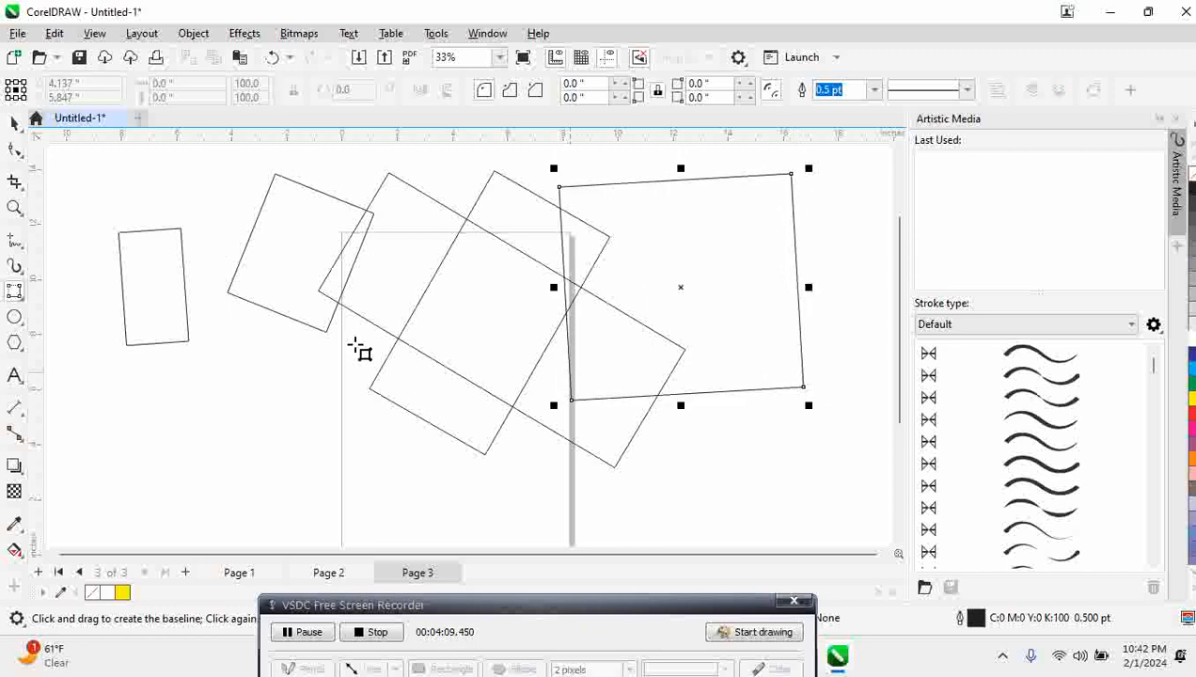
{"action": "left_click", "coordinate": [15, 121]}
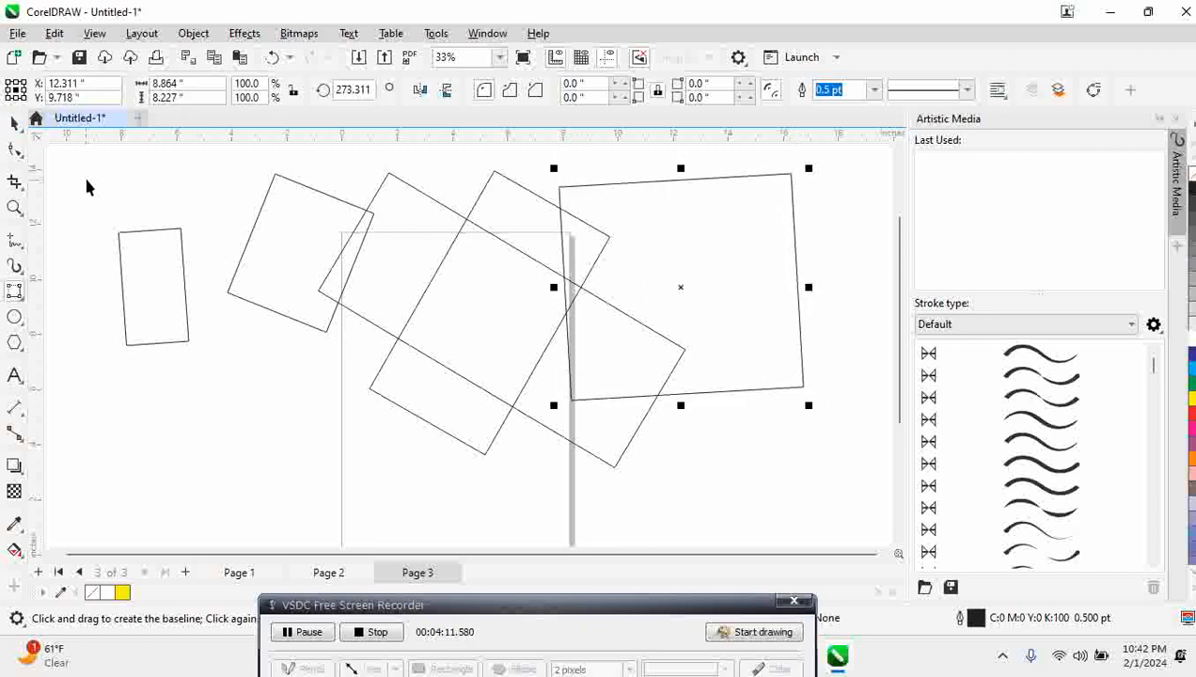
{"action": "left_click_drag", "start_coordinate": [89, 160], "coordinate": [837, 512]}
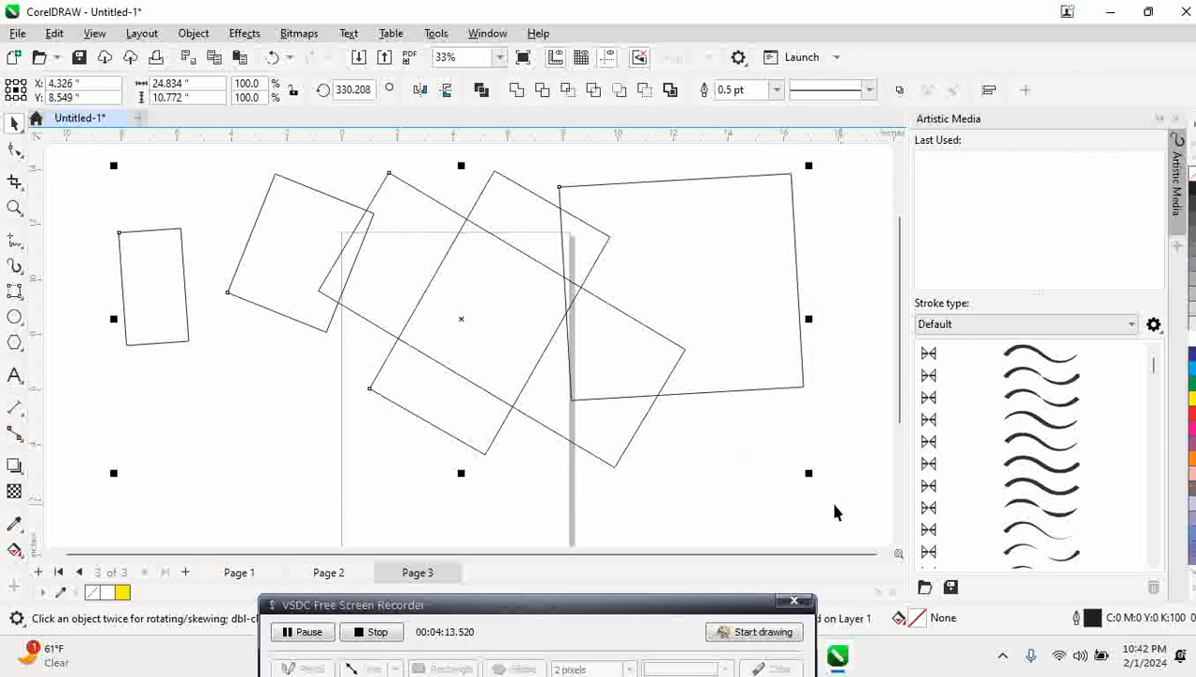
{"action": "key", "text": "Delete"}
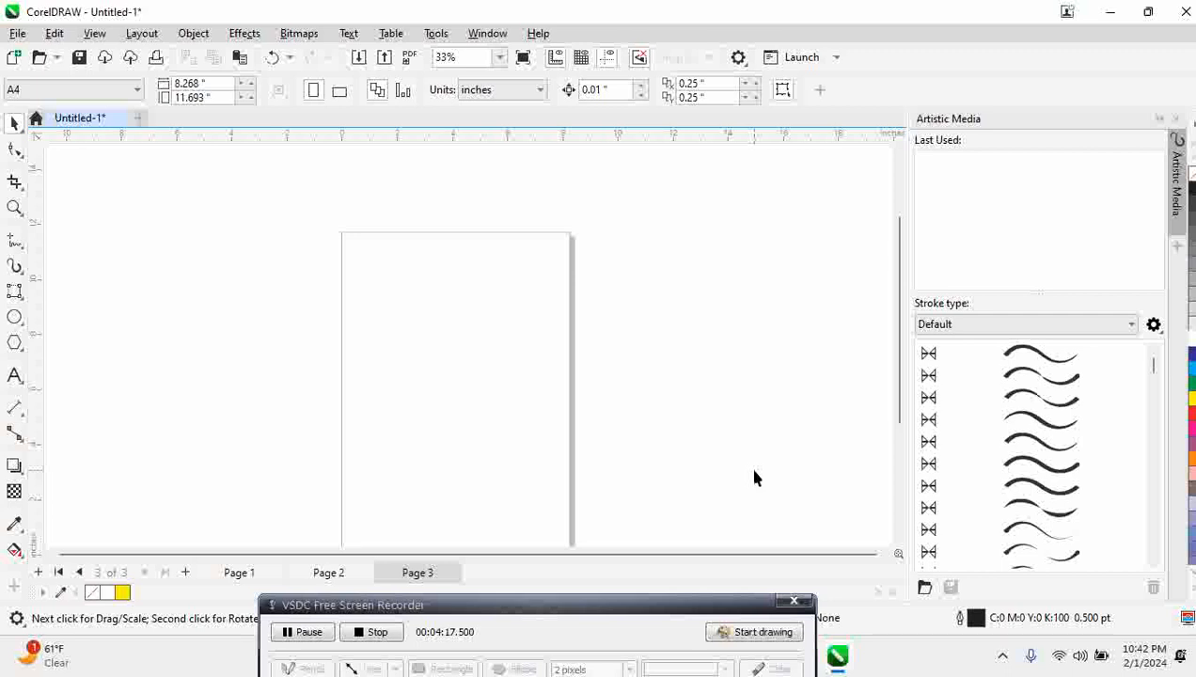
Step: Draw an upright rectangle about 2.75 by 3.55 inches in the upper part of the page and rotate it to about 46.4 degrees
{"action": "left_click", "coordinate": [14, 293]}
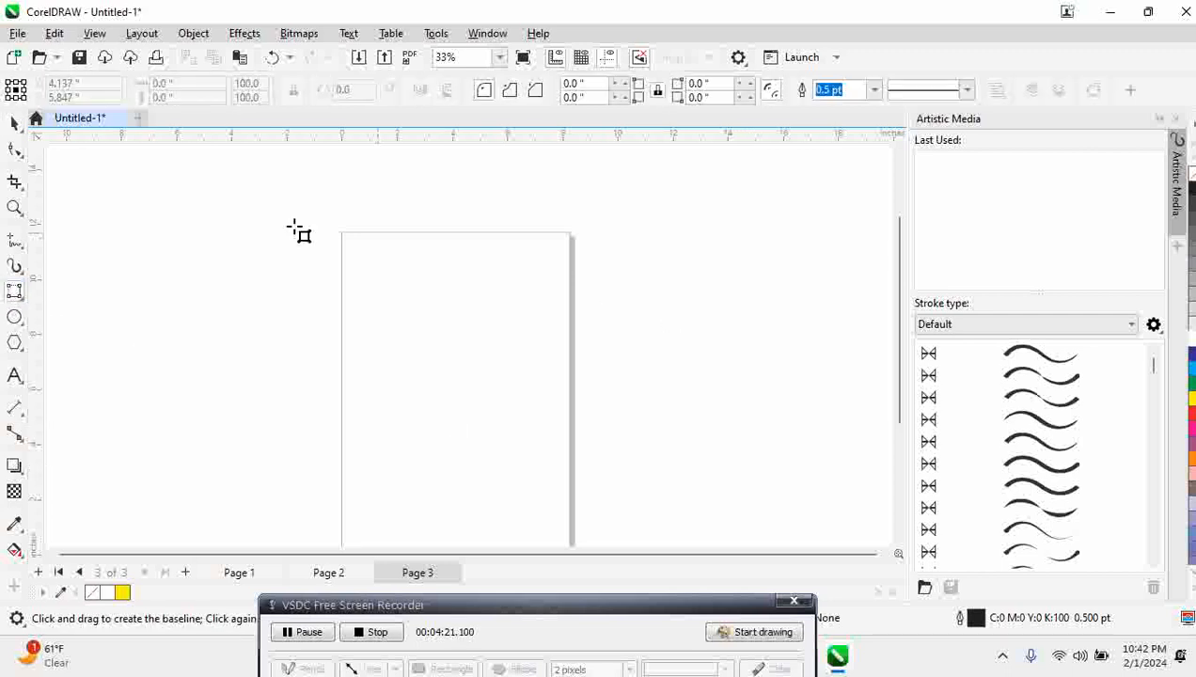
{"action": "left_click", "coordinate": [13, 294]}
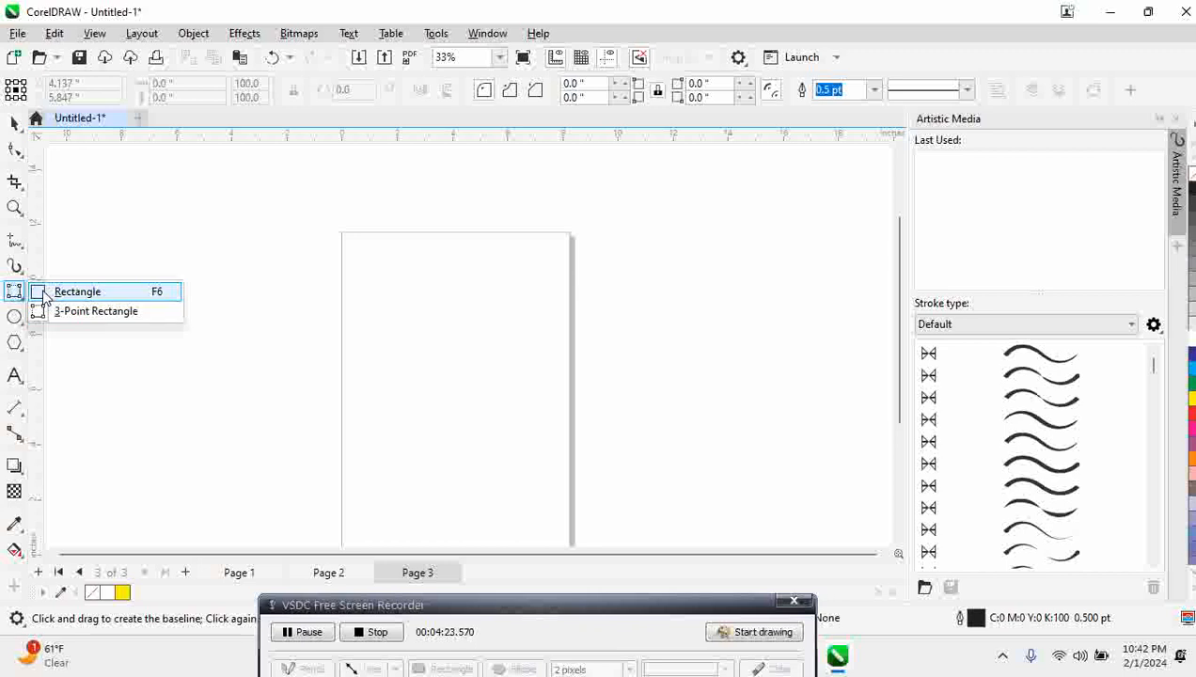
{"action": "left_click", "coordinate": [47, 293]}
{"action": "left_click_drag", "start_coordinate": [448, 275], "coordinate": [527, 377]}
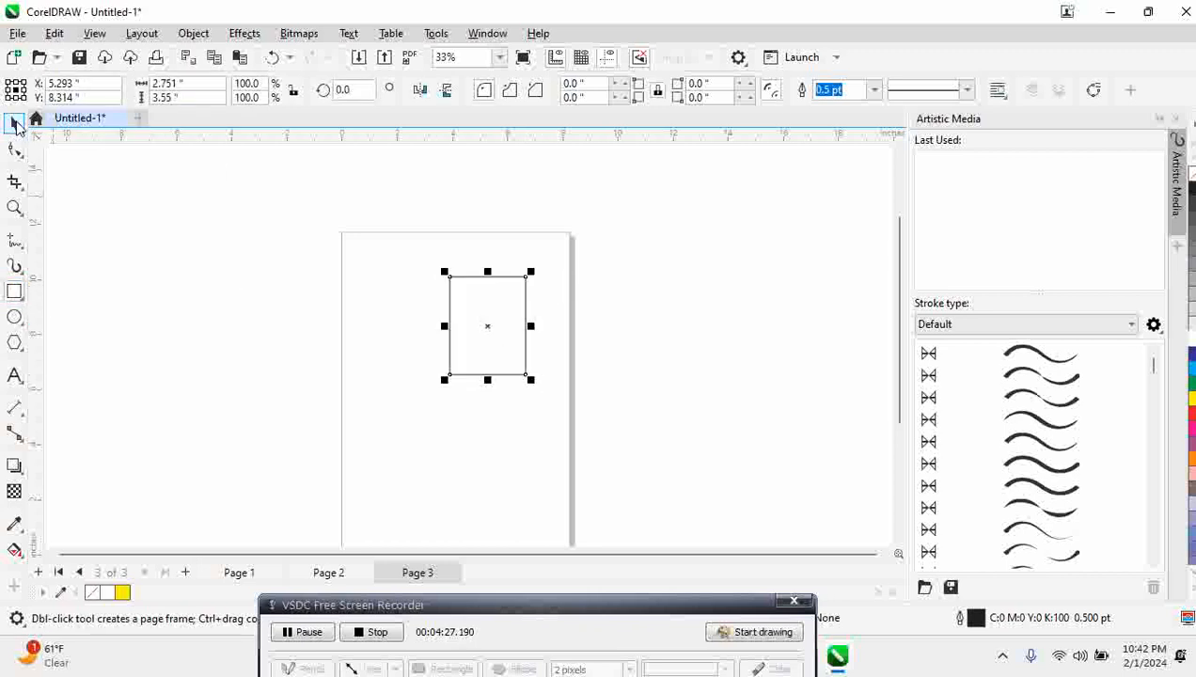
{"action": "key", "text": "space"}
{"action": "left_click", "coordinate": [497, 323]}
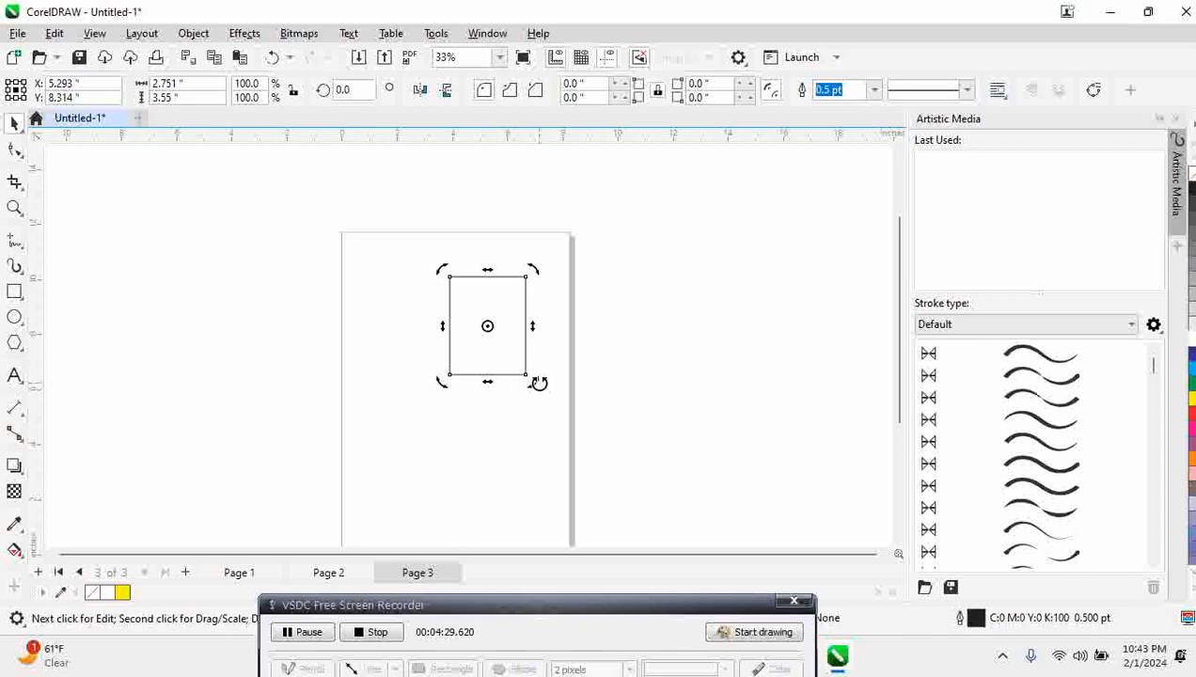
{"action": "mouse_move", "coordinate": [572, 349]}
{"action": "left_mouse_down"}
{"action": "mouse_move", "coordinate": [588, 336]}
{"action": "mouse_move", "coordinate": [557, 351]}
{"action": "left_mouse_up"}
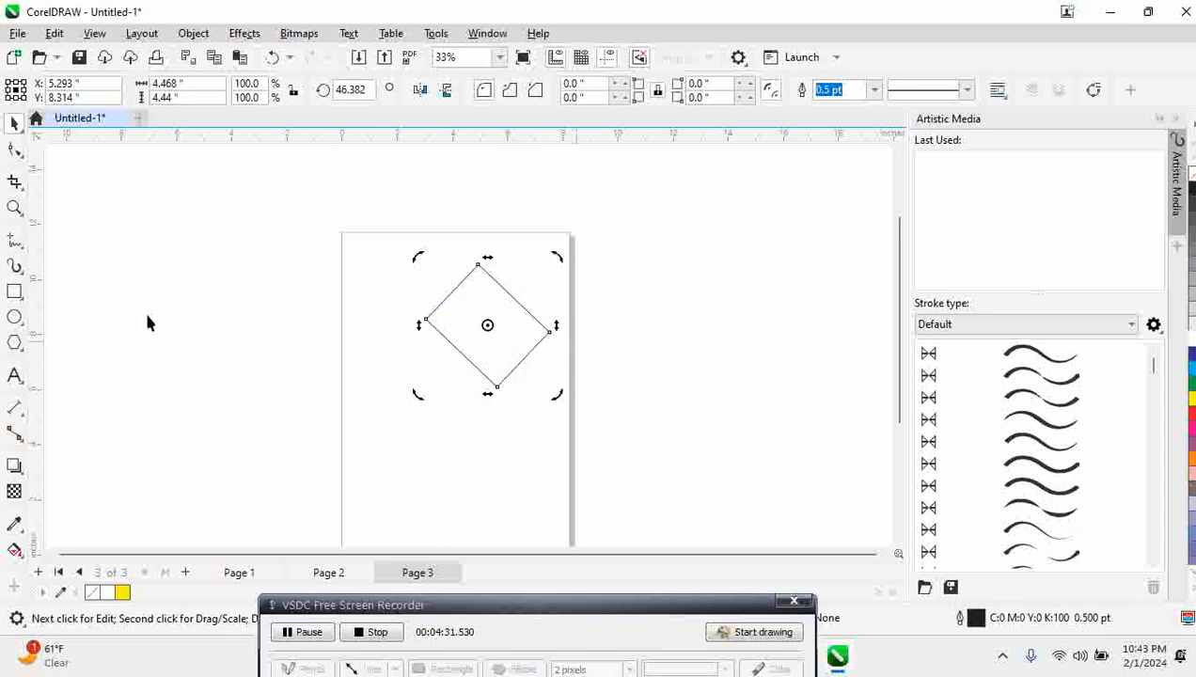
Step: Draw a tilted three-point rectangle spanning about 6.6 by 6.65 inches around the rotated rectangle at a similar slant
{"action": "left_click", "coordinate": [12, 296]}
{"action": "left_click", "coordinate": [56, 311]}
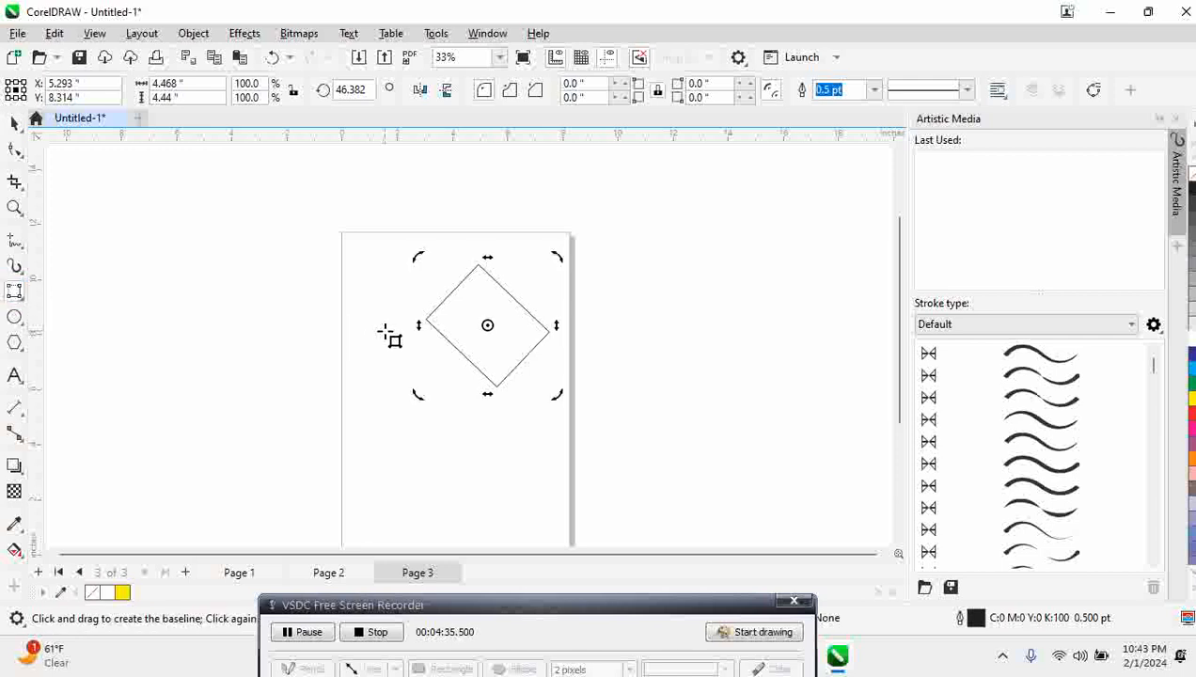
{"action": "left_click_drag", "start_coordinate": [384, 331], "coordinate": [468, 411]}
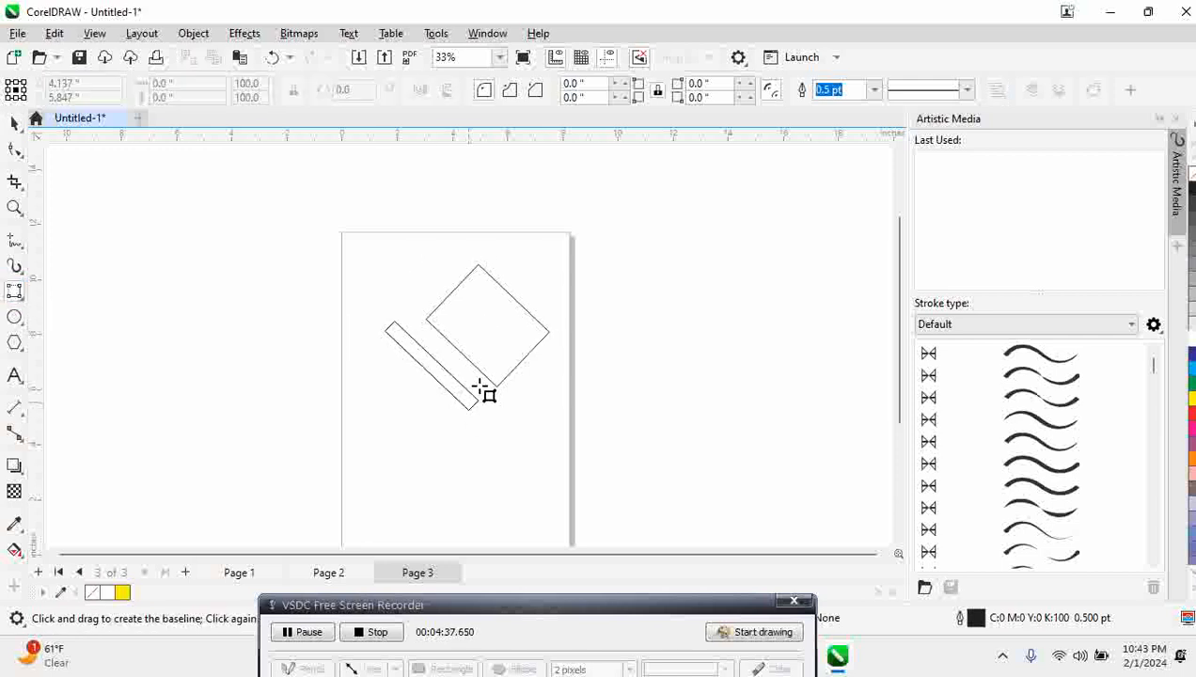
{"action": "left_click", "coordinate": [571, 311]}
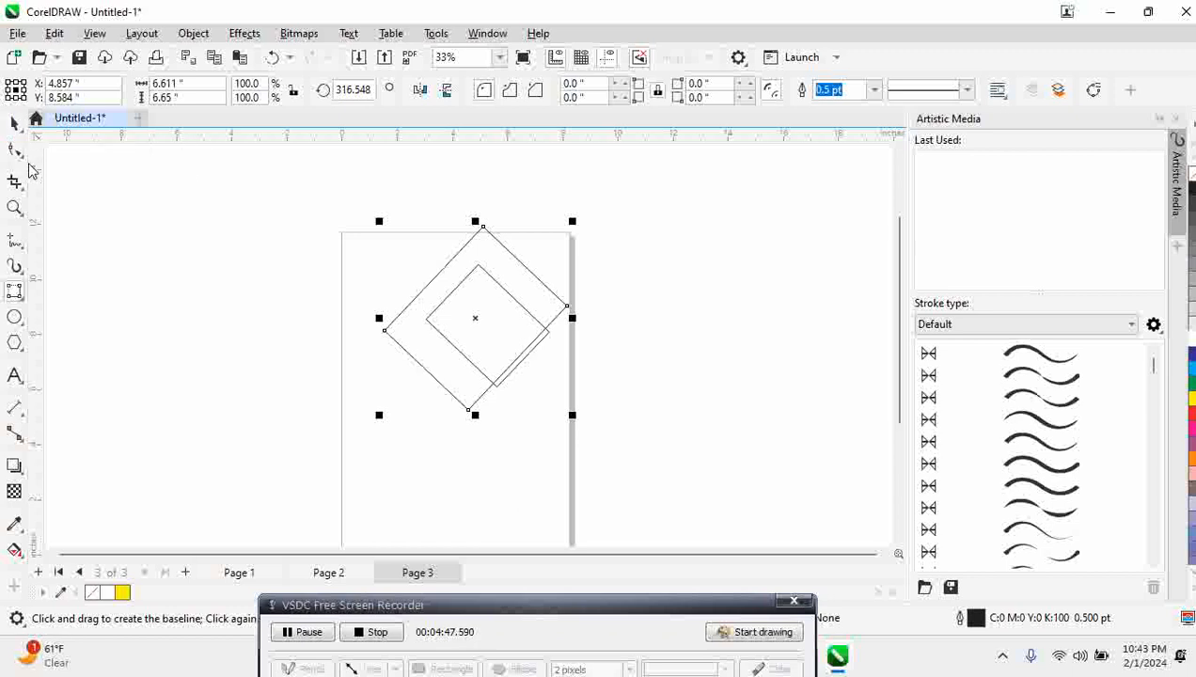
Step: Select both tilted rectangles on page 3 and delete them
{"action": "left_click", "coordinate": [20, 299]}
{"action": "left_click", "coordinate": [284, 177]}
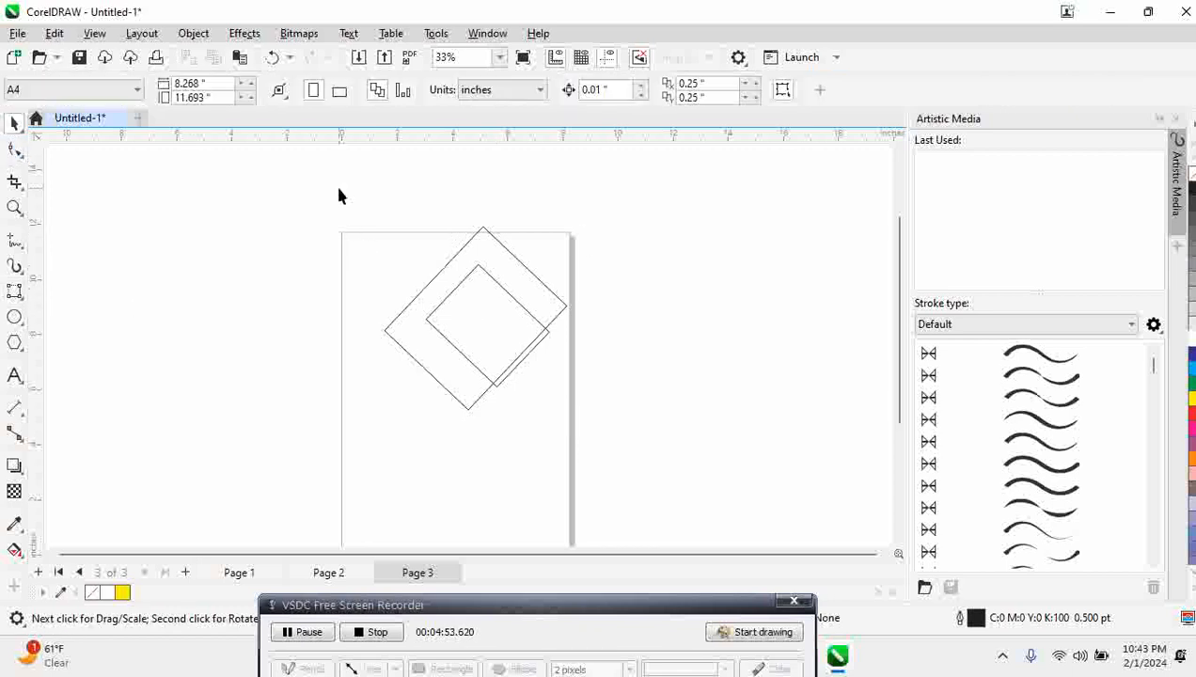
{"action": "left_click_drag", "start_coordinate": [339, 194], "coordinate": [609, 457]}
{"action": "key", "text": "Delete"}
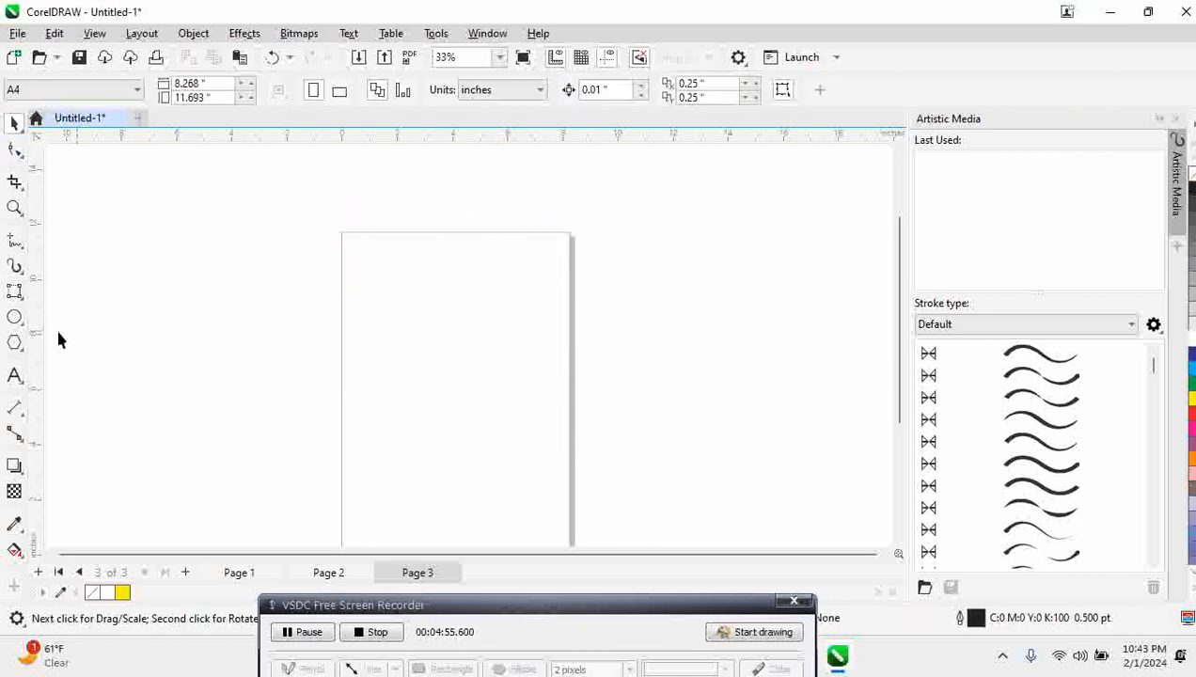
Step: Draw a circle about 7.9 inches in diameter, centred on the page's middle, with the Ellipse tool
{"action": "left_click", "coordinate": [19, 323]}
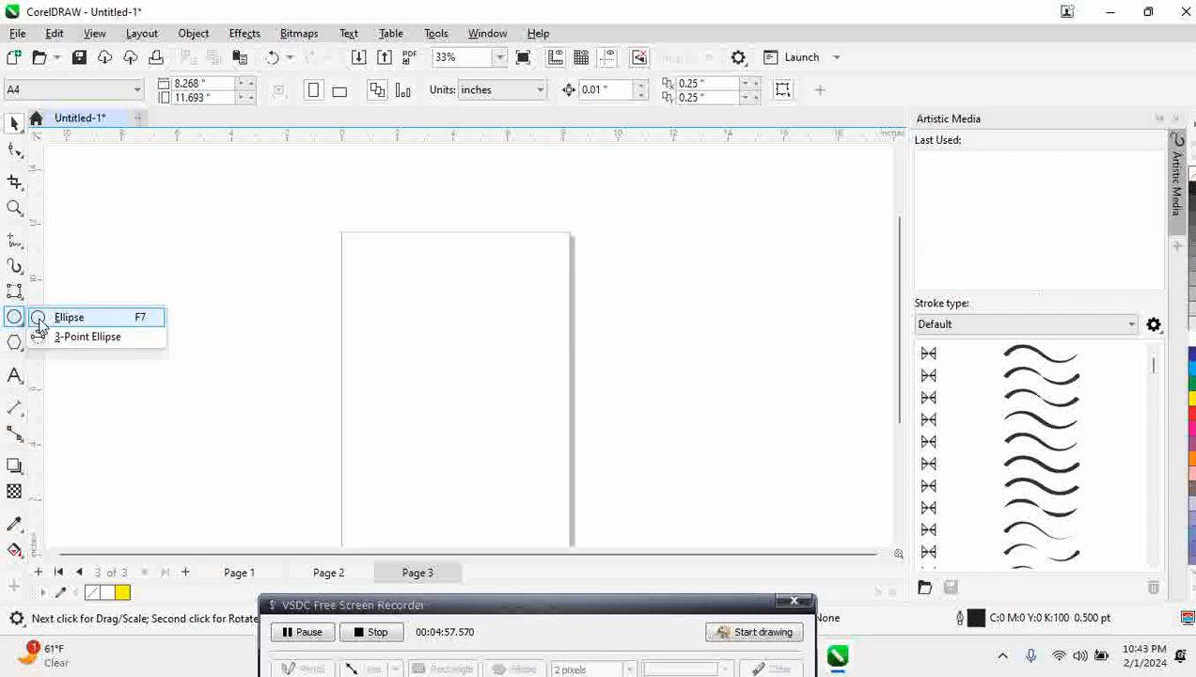
{"action": "left_click", "coordinate": [59, 320]}
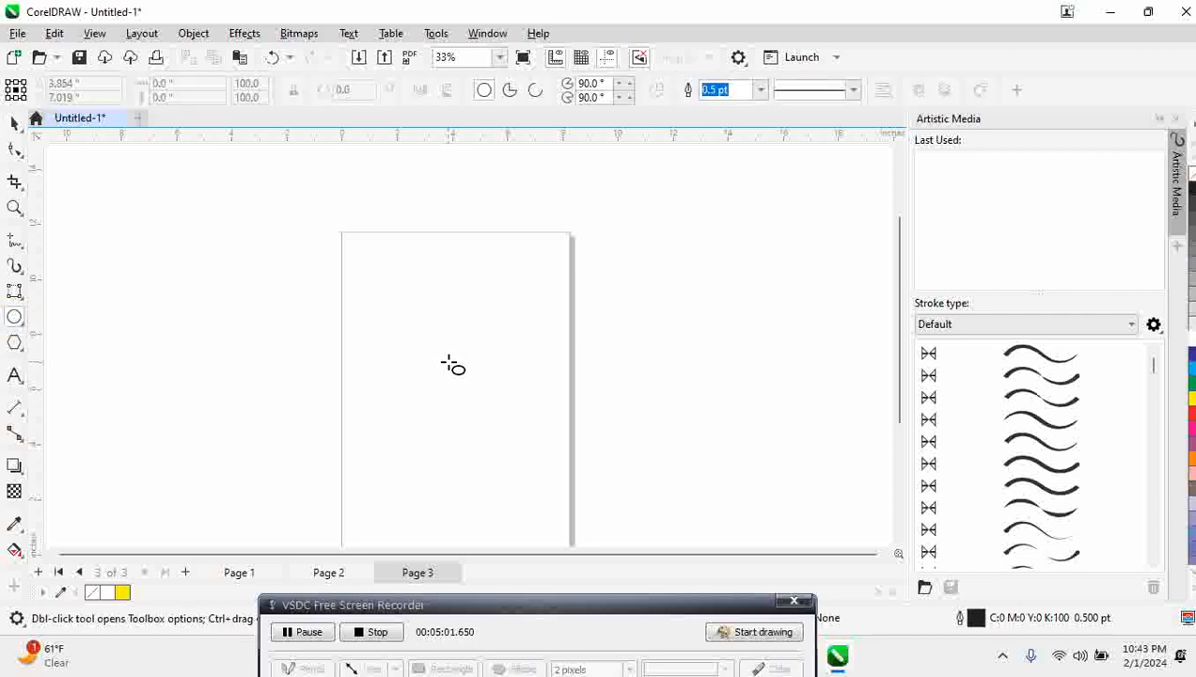
{"action": "mouse_move", "coordinate": [448, 361]}
{"action": "left_mouse_down"}
{"action": "mouse_move", "coordinate": [497, 427]}
{"action": "mouse_move", "coordinate": [513, 475]}
{"action": "mouse_move", "coordinate": [487, 467]}
{"action": "left_mouse_up"}
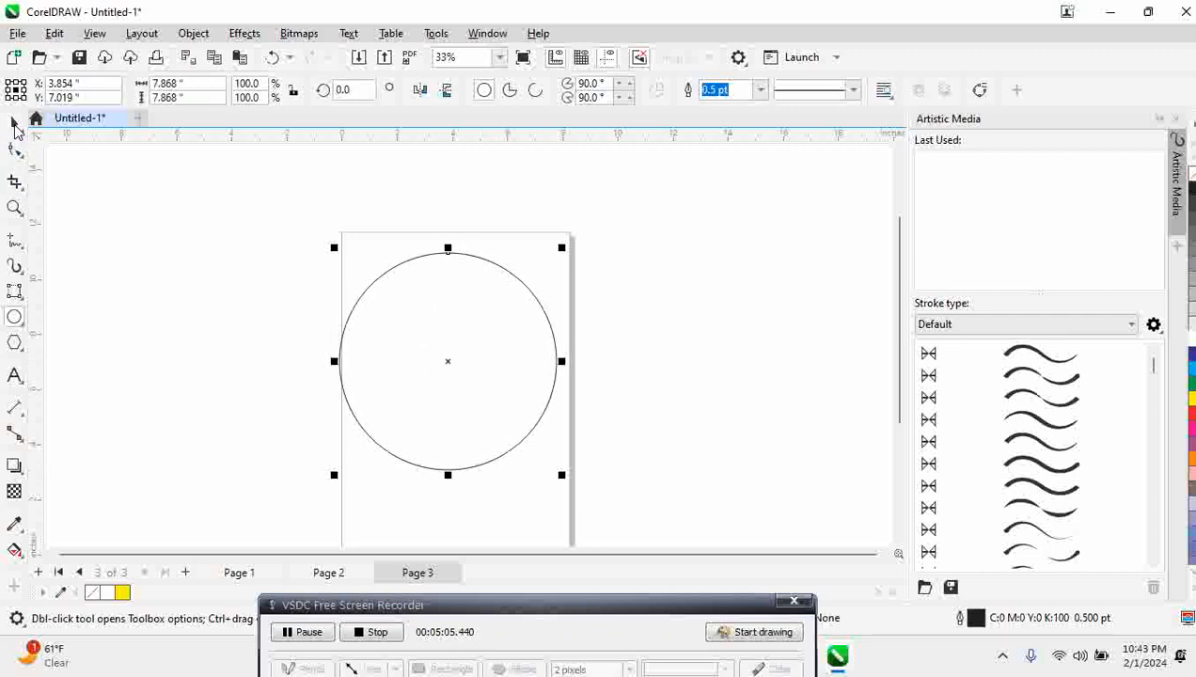
Step: Scale the circle down proportionally to about 6.2 inches in diameter and rotate it by about 0.3 degrees
{"action": "left_click", "coordinate": [14, 123]}
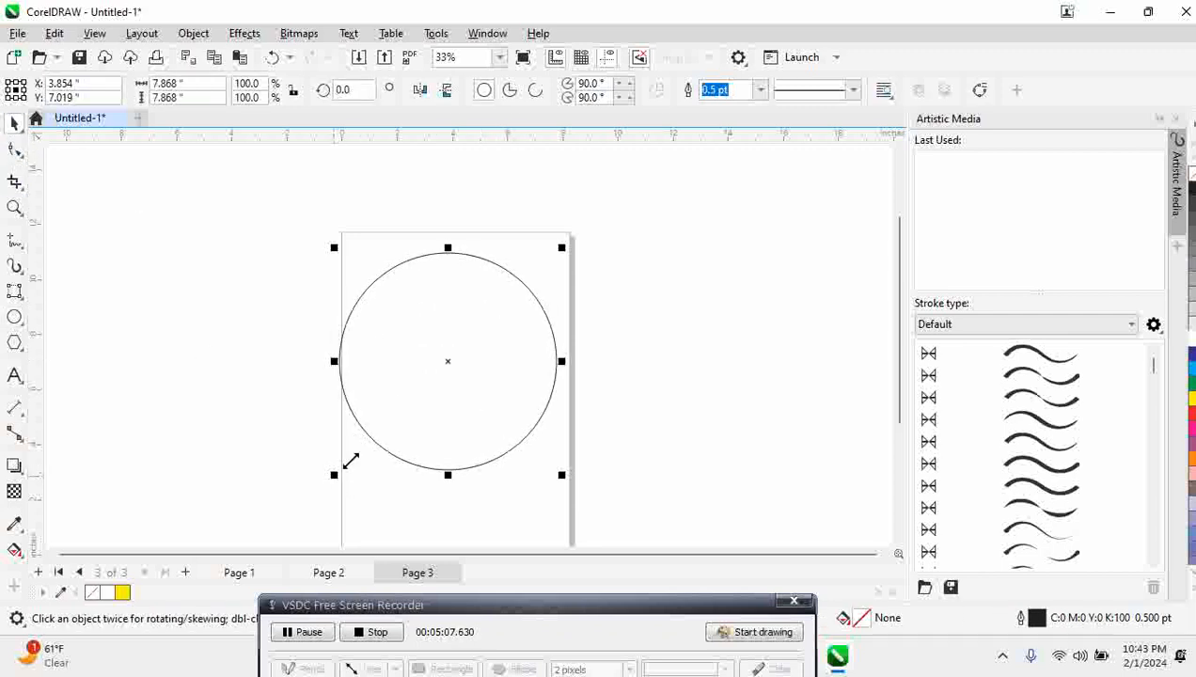
{"action": "left_click_drag", "start_coordinate": [343, 467], "coordinate": [390, 439]}
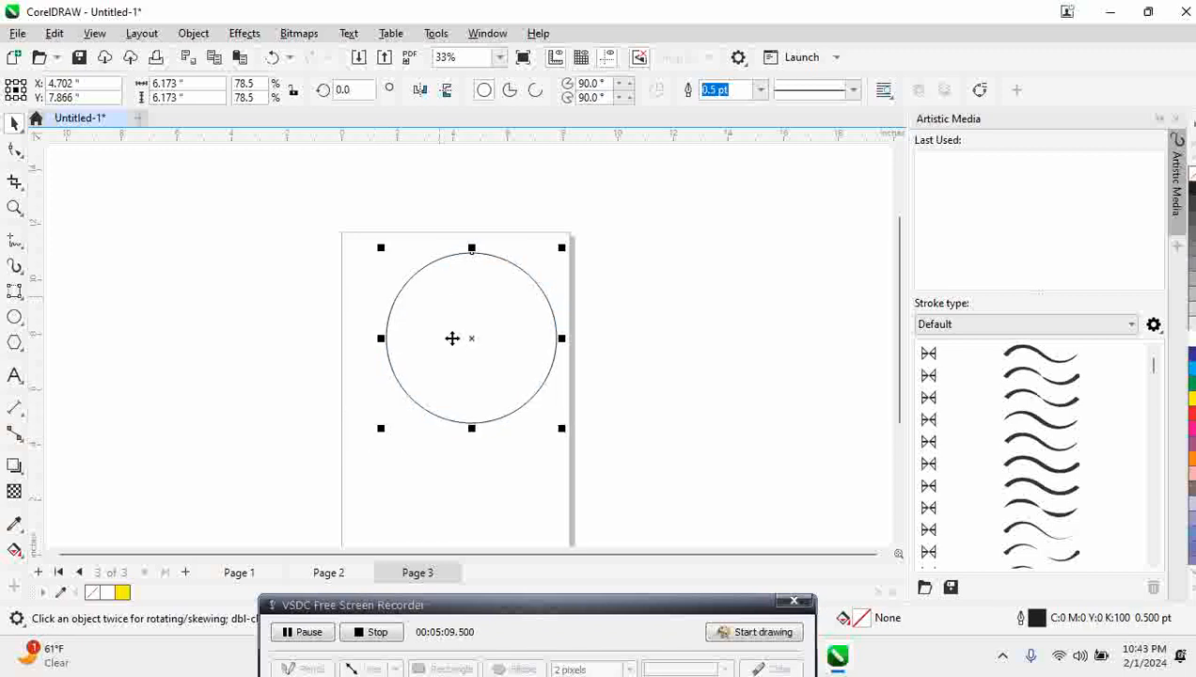
{"action": "left_click_drag", "start_coordinate": [471, 338], "coordinate": [553, 264]}
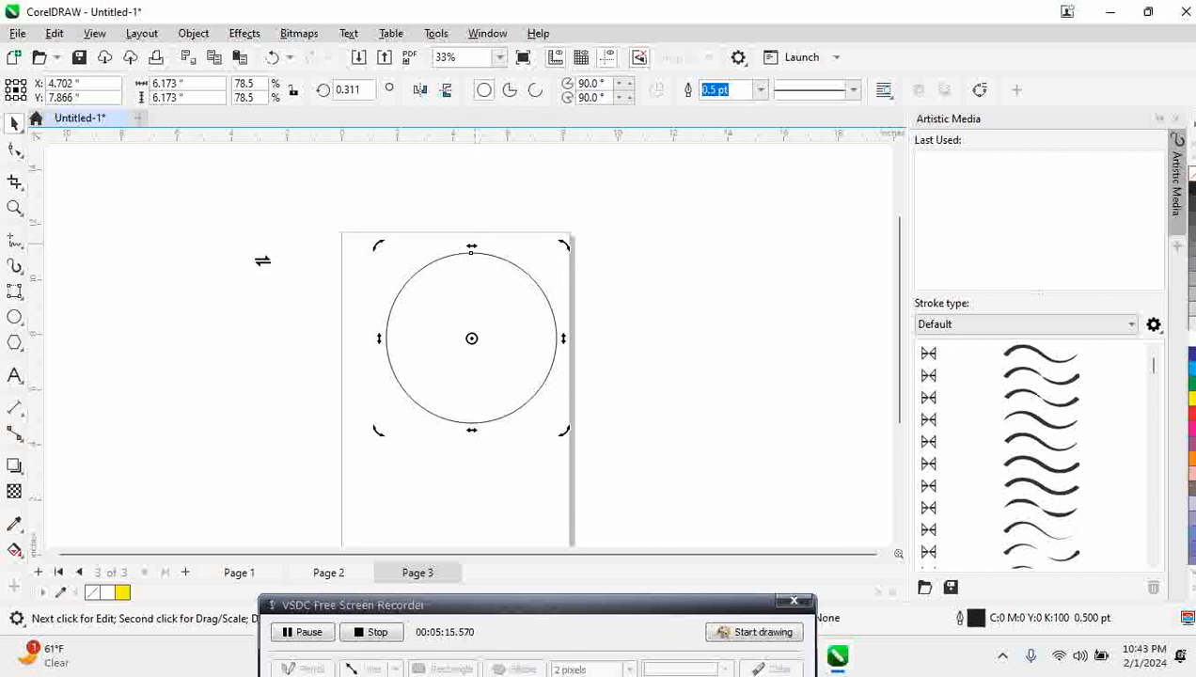
Step: Skew the circle sideways into a slanted ellipse about 7.1 inches wide and undo the skew
{"action": "left_click_drag", "start_coordinate": [263, 261], "coordinate": [570, 293]}
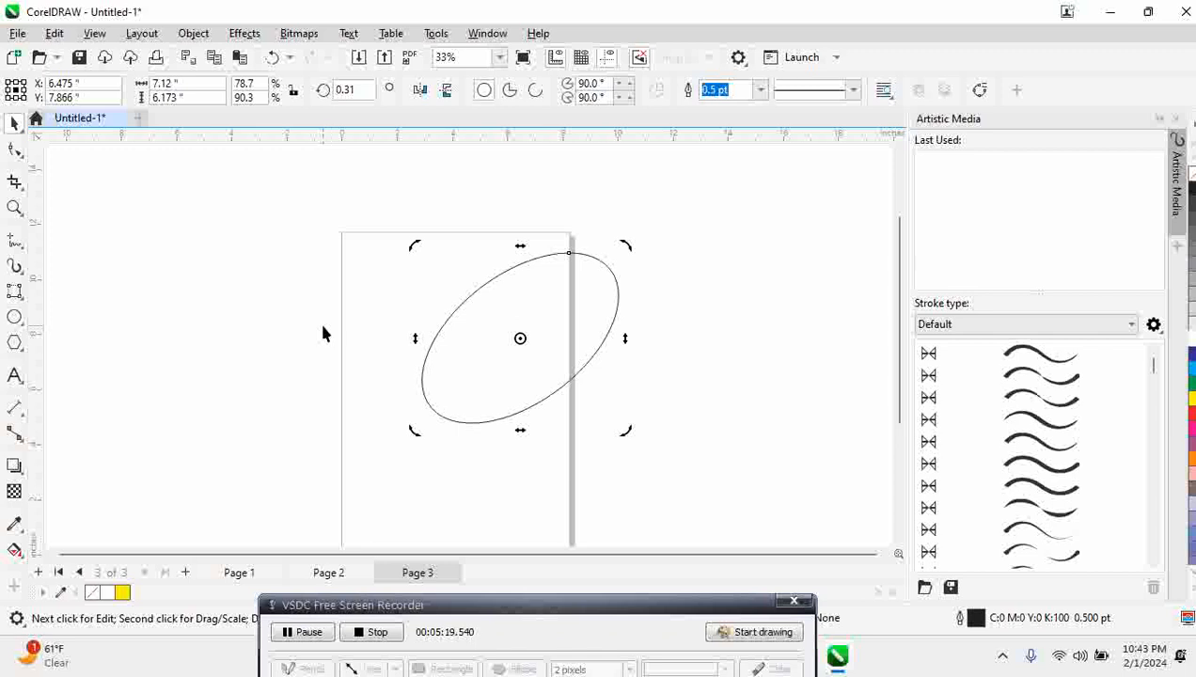
{"action": "key", "text": "ctrl+z"}
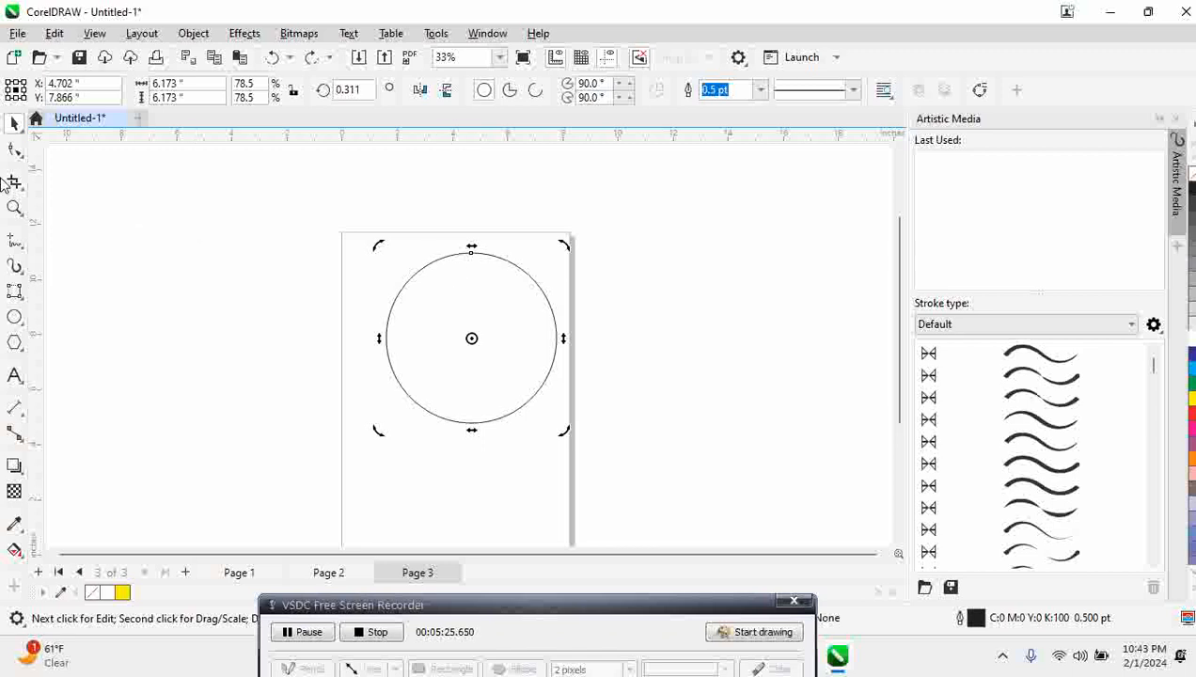
Step: Reshape the circle by its node into a pie wedge running from 90 to about 202 degrees
{"action": "left_click", "coordinate": [14, 151]}
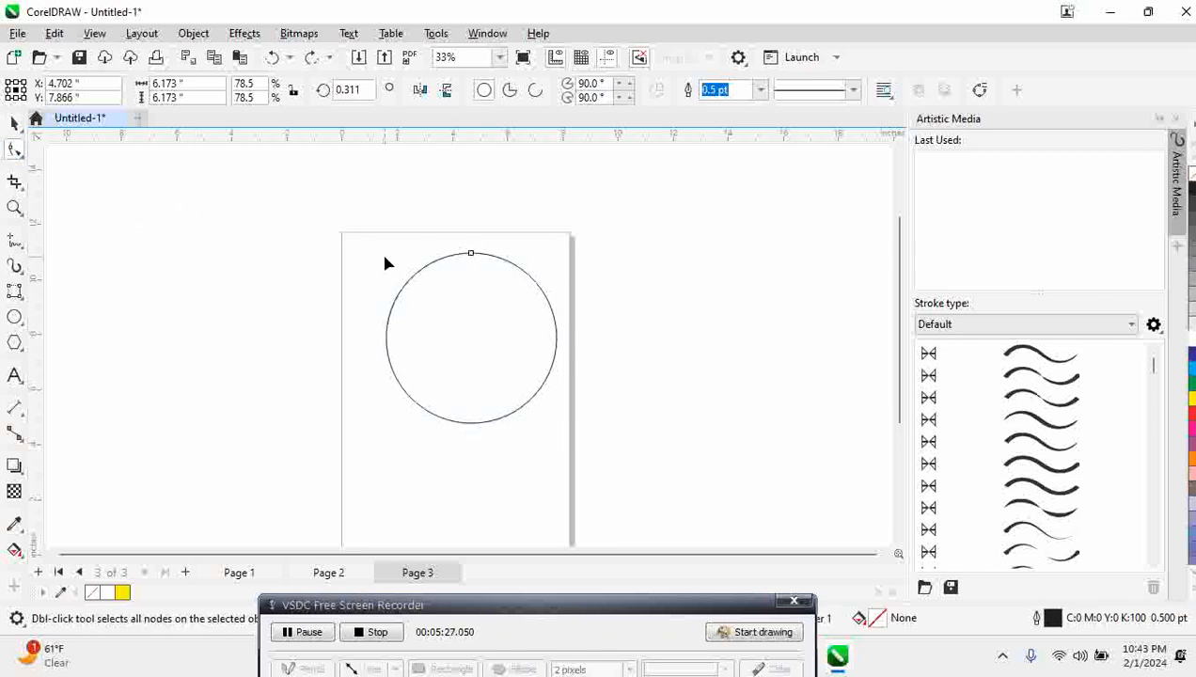
{"action": "left_click", "coordinate": [471, 254]}
{"action": "left_click_drag", "start_coordinate": [475, 254], "coordinate": [525, 331]}
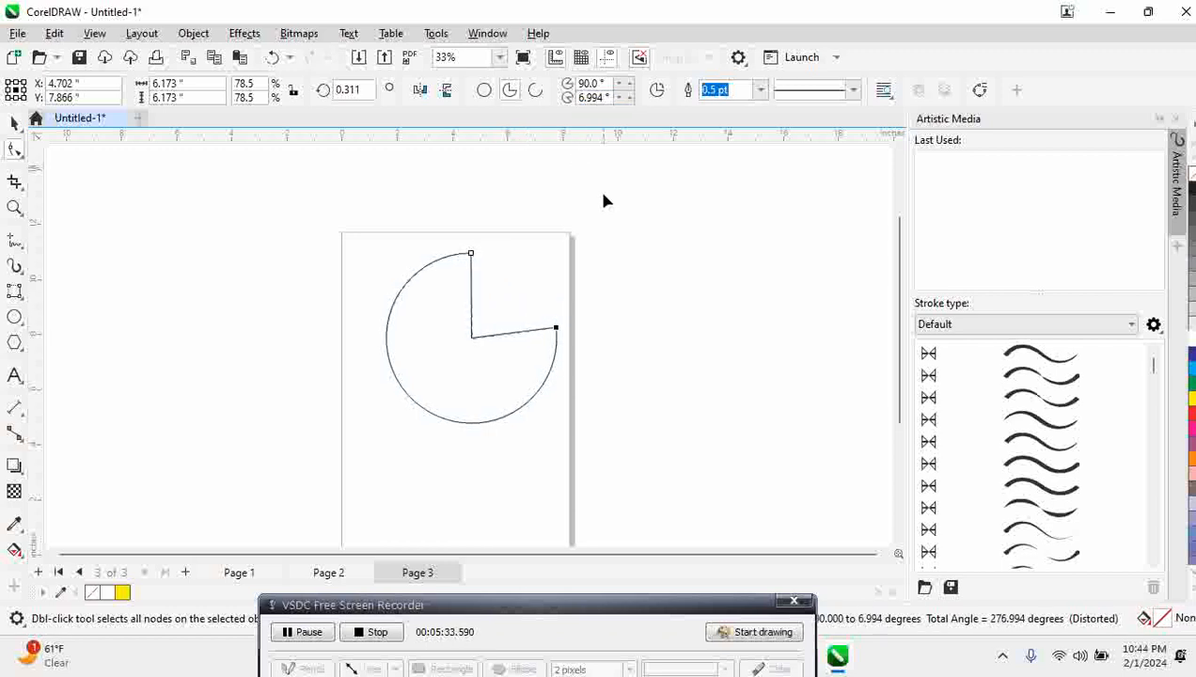
{"action": "left_click_drag", "start_coordinate": [557, 331], "coordinate": [393, 385]}
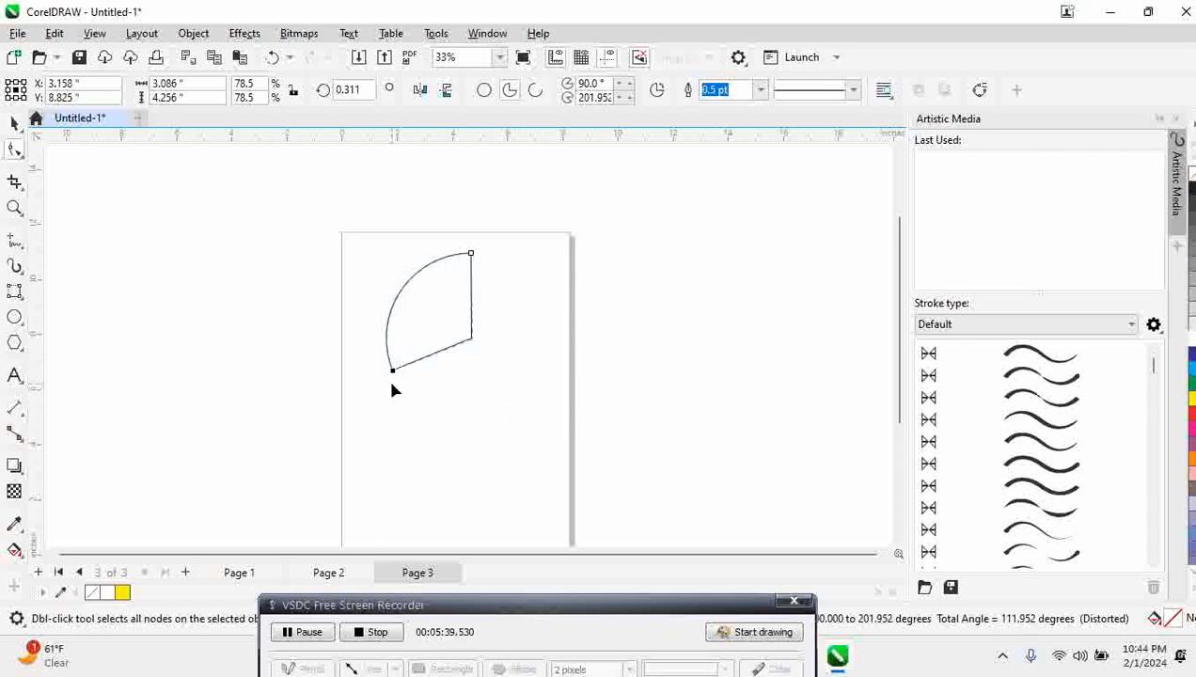
Step: Delete the pie wedge and draw a circle about 6.2 inches in diameter in the upper part of the page
{"action": "left_click", "coordinate": [14, 123]}
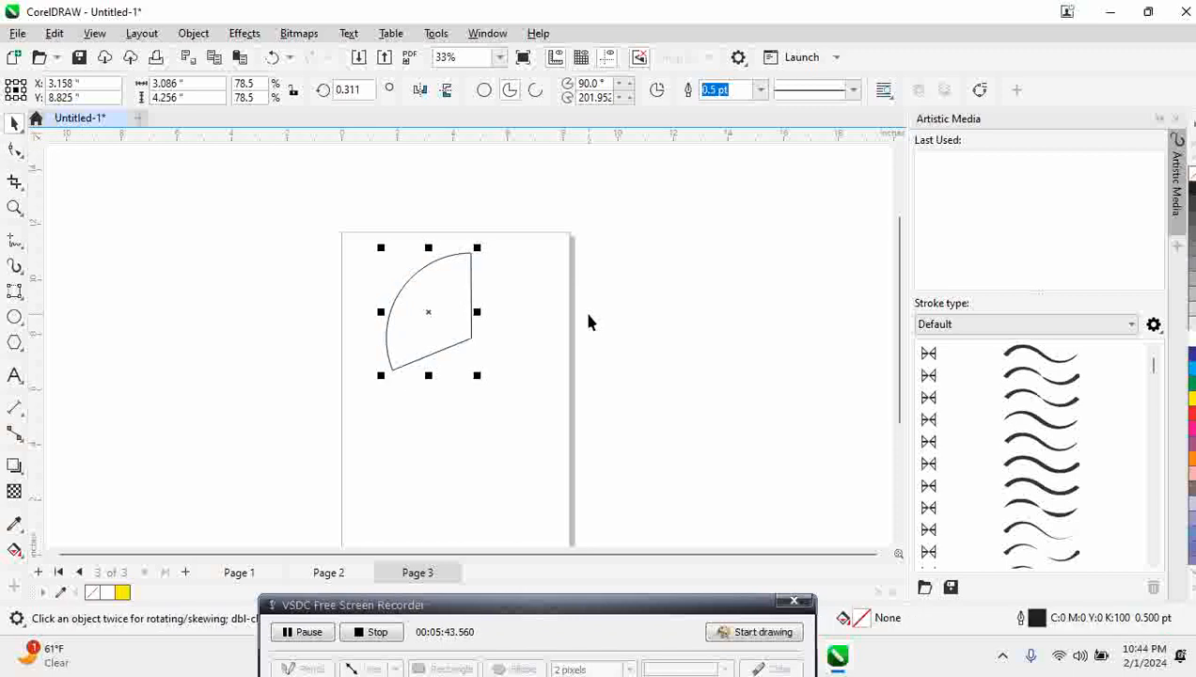
{"action": "key", "text": "Delete"}
{"action": "left_click", "coordinate": [14, 317]}
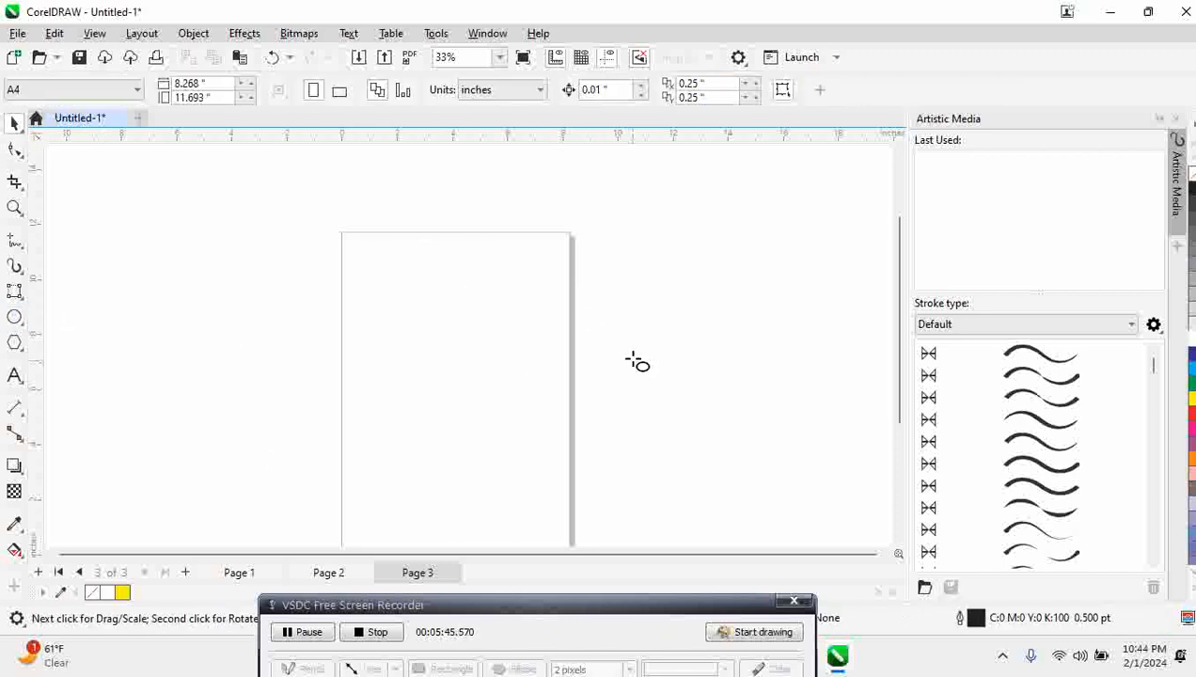
{"action": "left_click_drag", "start_coordinate": [454, 321], "coordinate": [509, 411]}
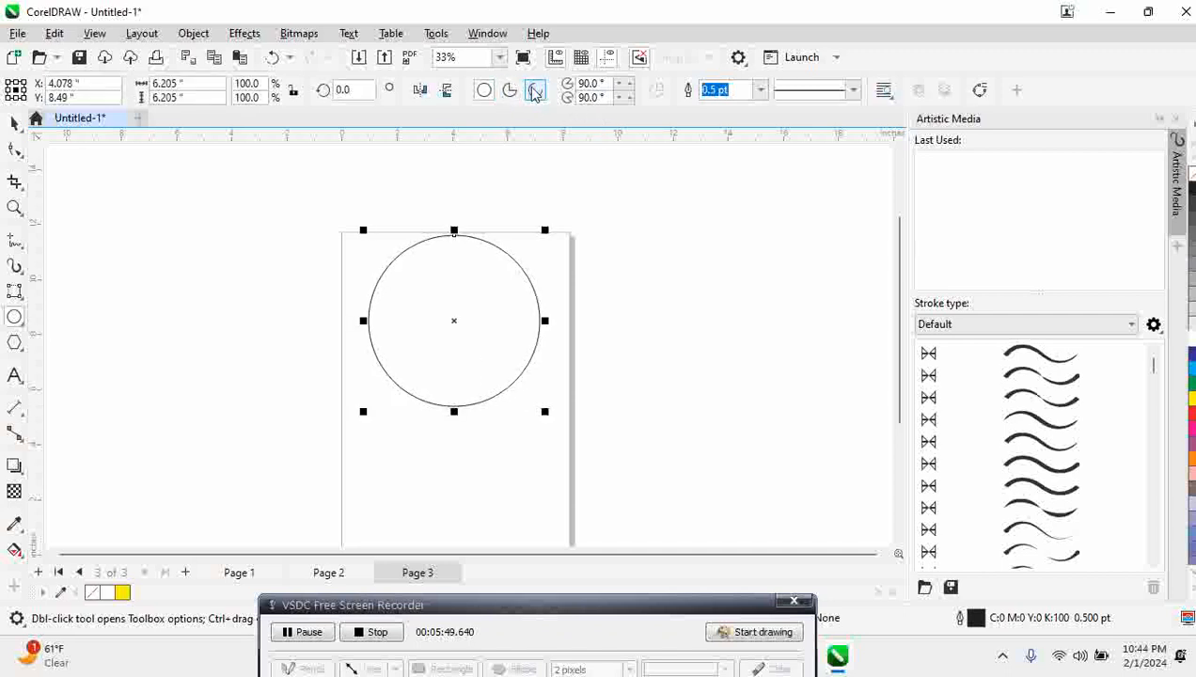
Step: Convert the circle to an open arc and raise its ending angle to 276 degrees
{"action": "left_click_drag", "start_coordinate": [454, 230], "coordinate": [546, 321]}
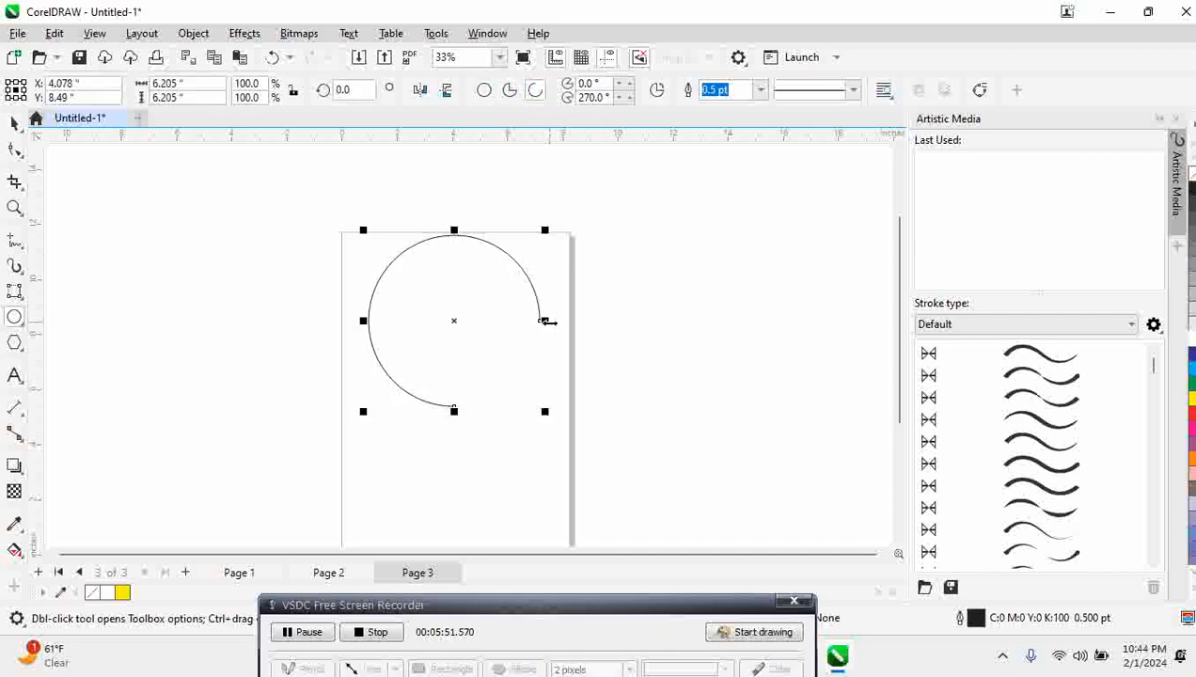
{"action": "left_click", "coordinate": [630, 98]}
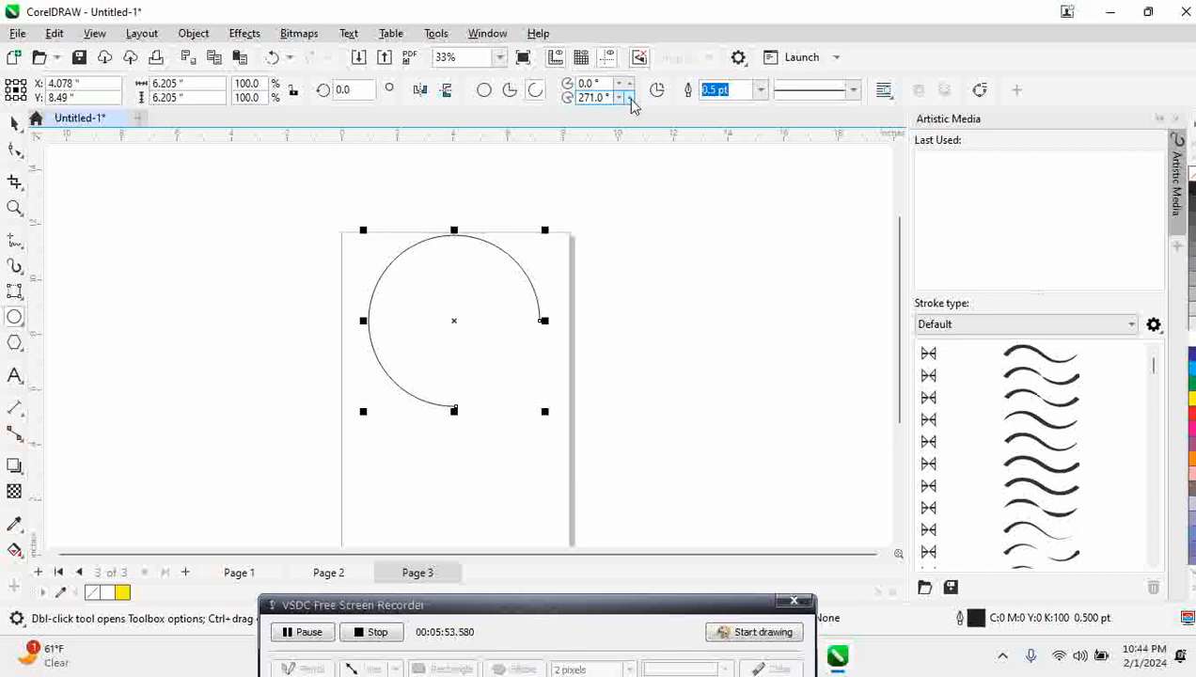
{"action": "left_click", "coordinate": [630, 99]}
{"action": "left_click", "coordinate": [630, 98]}
{"action": "left_click", "coordinate": [631, 99]}
{"action": "left_click_drag", "start_coordinate": [451, 413], "coordinate": [471, 413]}
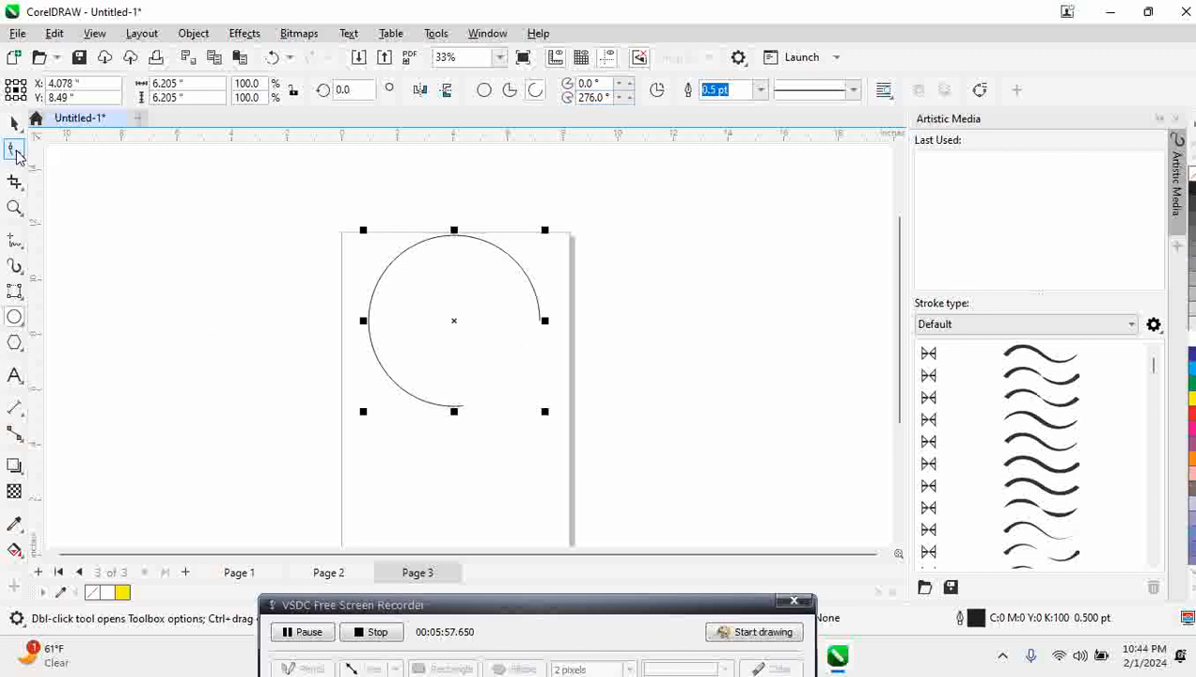
Step: Shorten the arc by moving its end node until it spans from 0 to about 133.6 degrees
{"action": "left_click_drag", "start_coordinate": [463, 406], "coordinate": [373, 347]}
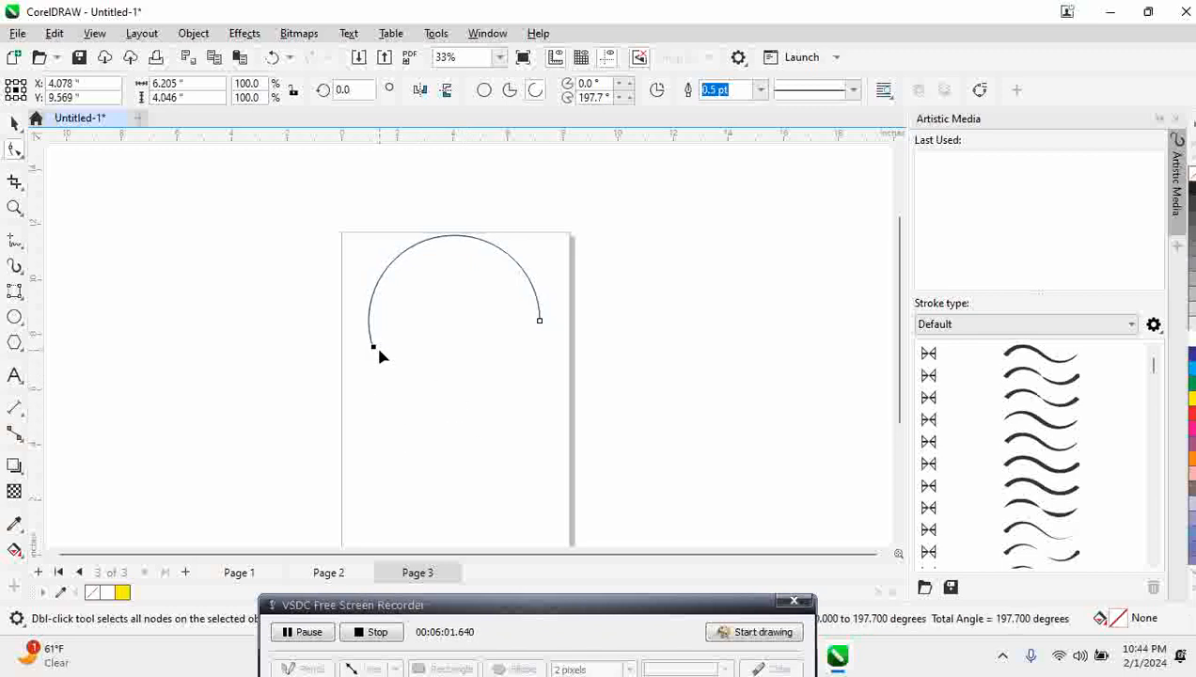
{"action": "left_click_drag", "start_coordinate": [369, 296], "coordinate": [387, 252]}
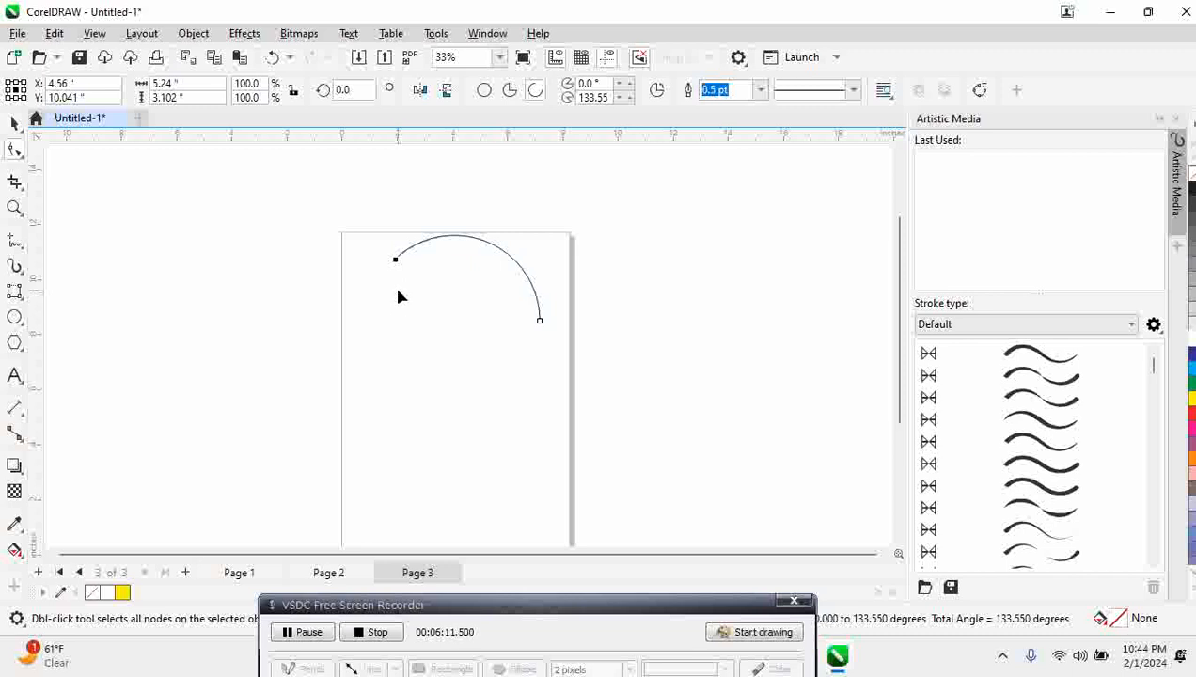
{"action": "left_click", "coordinate": [15, 124]}
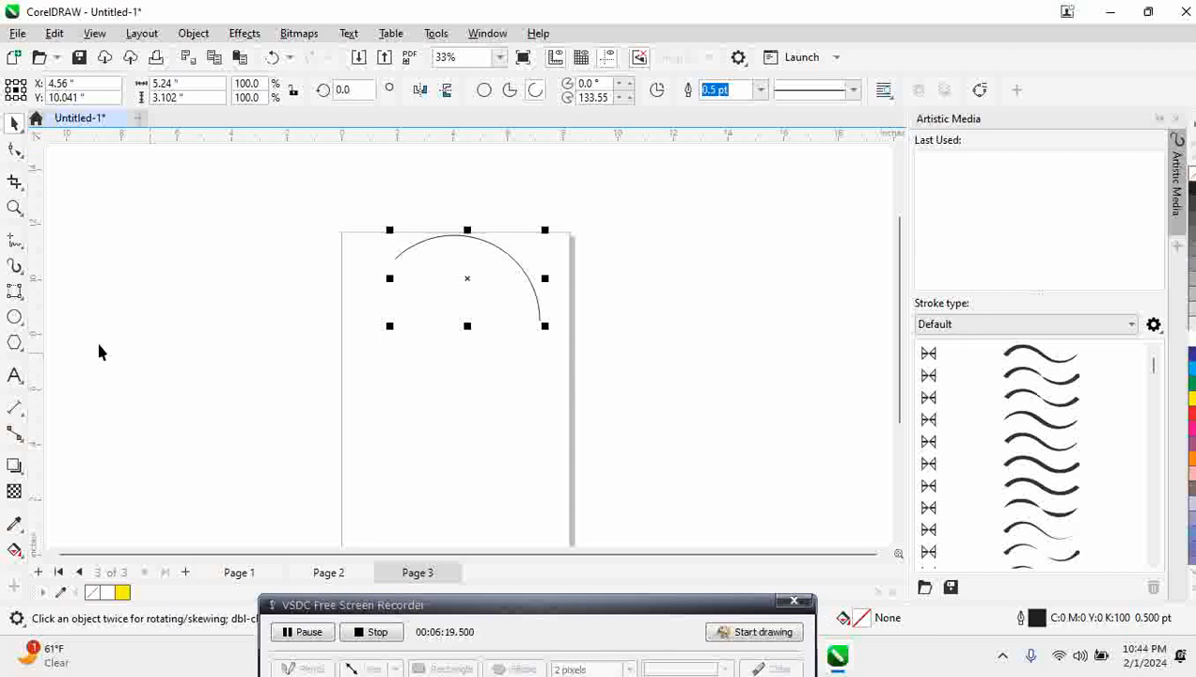
Step: Draw a nearly circular ellipse about 5.05 × 4.70 inches below the arc, and delete both it and the arc
{"action": "left_click", "coordinate": [14, 316]}
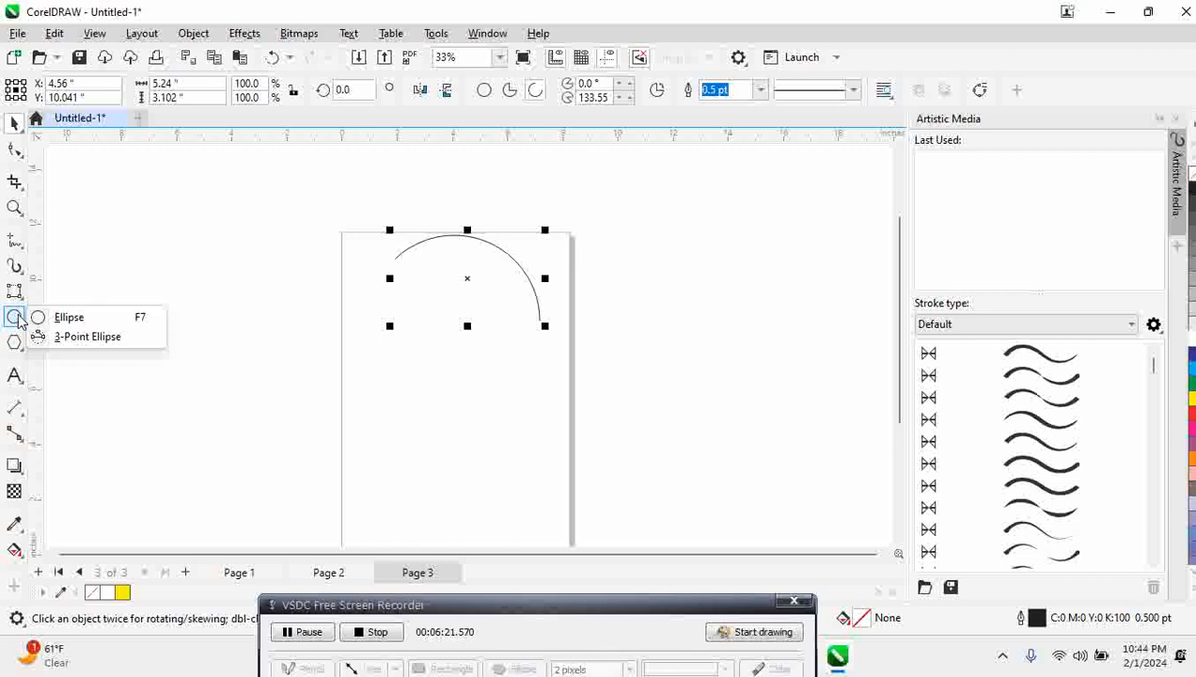
{"action": "left_click", "coordinate": [75, 318]}
{"action": "left_click_drag", "start_coordinate": [379, 326], "coordinate": [498, 434]}
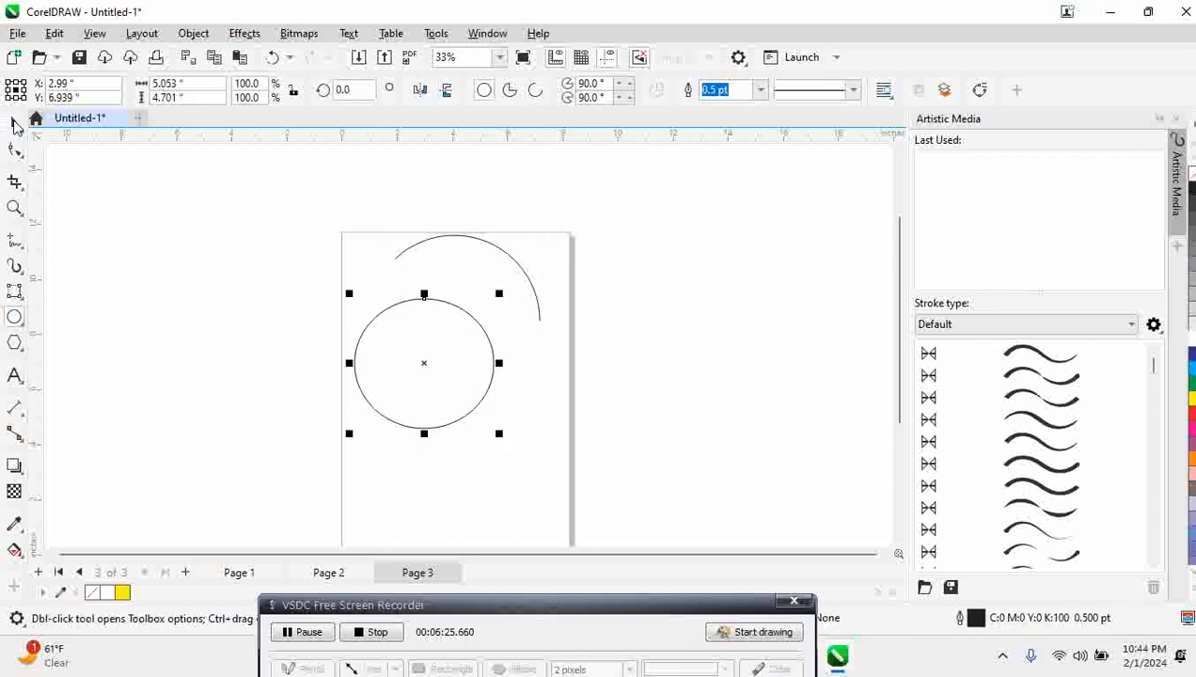
{"action": "left_click", "coordinate": [14, 124]}
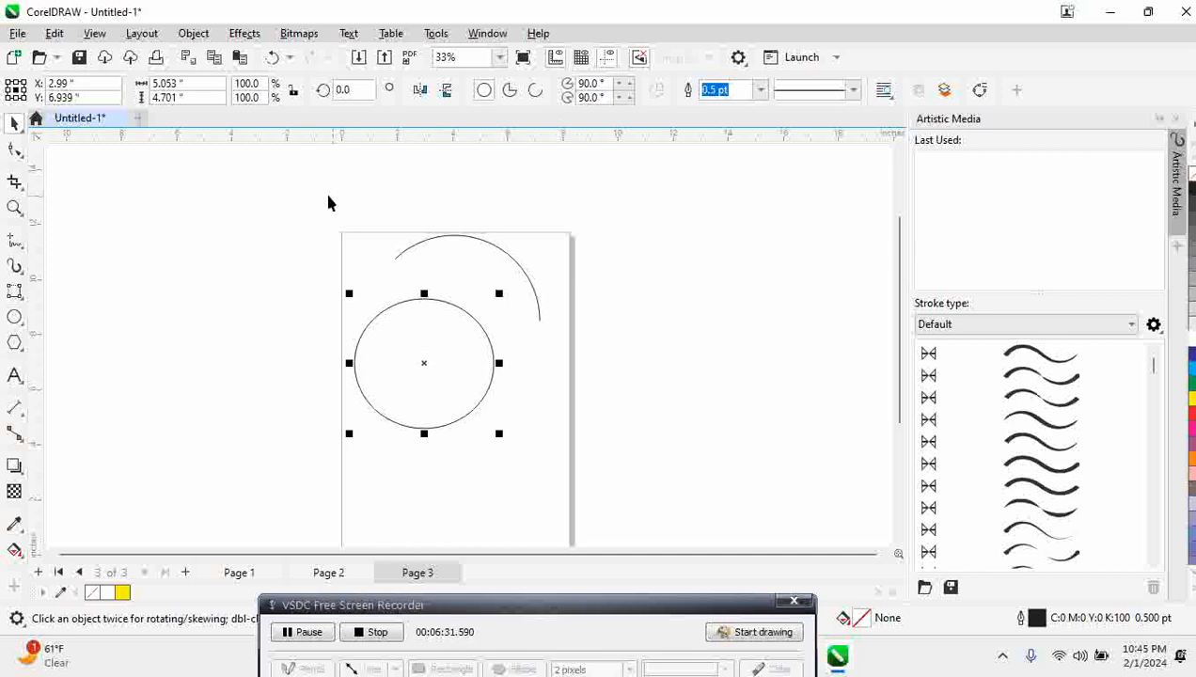
{"action": "left_click_drag", "start_coordinate": [325, 192], "coordinate": [572, 538]}
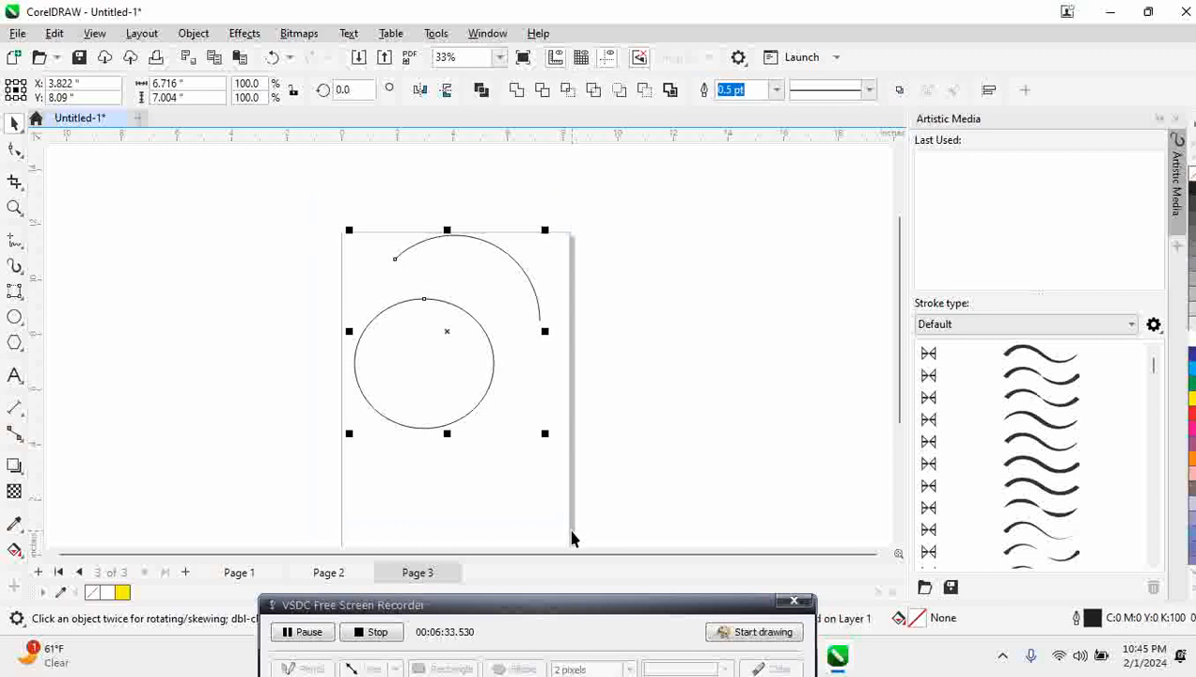
{"action": "key", "text": "Delete"}
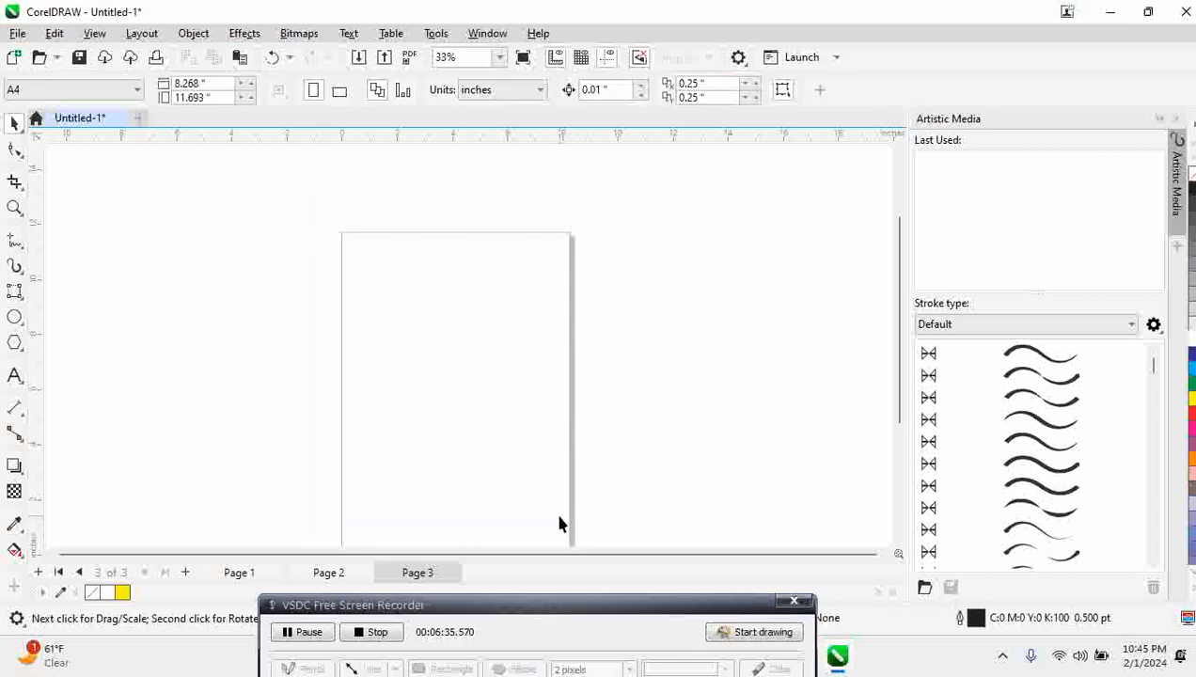
Step: Draw four ellipses with the 3-Point Ellipse tool: a wide upright one on the page, two narrow slanted ones and a slim upright one beside it
{"action": "left_click", "coordinate": [23, 326]}
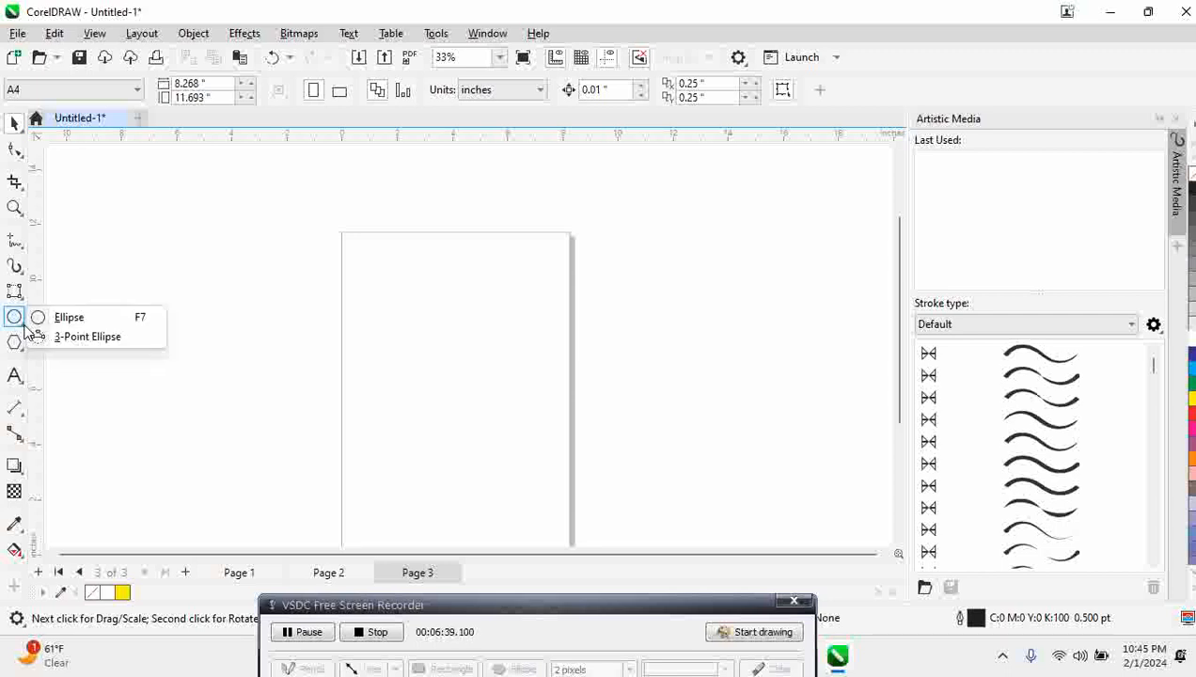
{"action": "left_click", "coordinate": [74, 337]}
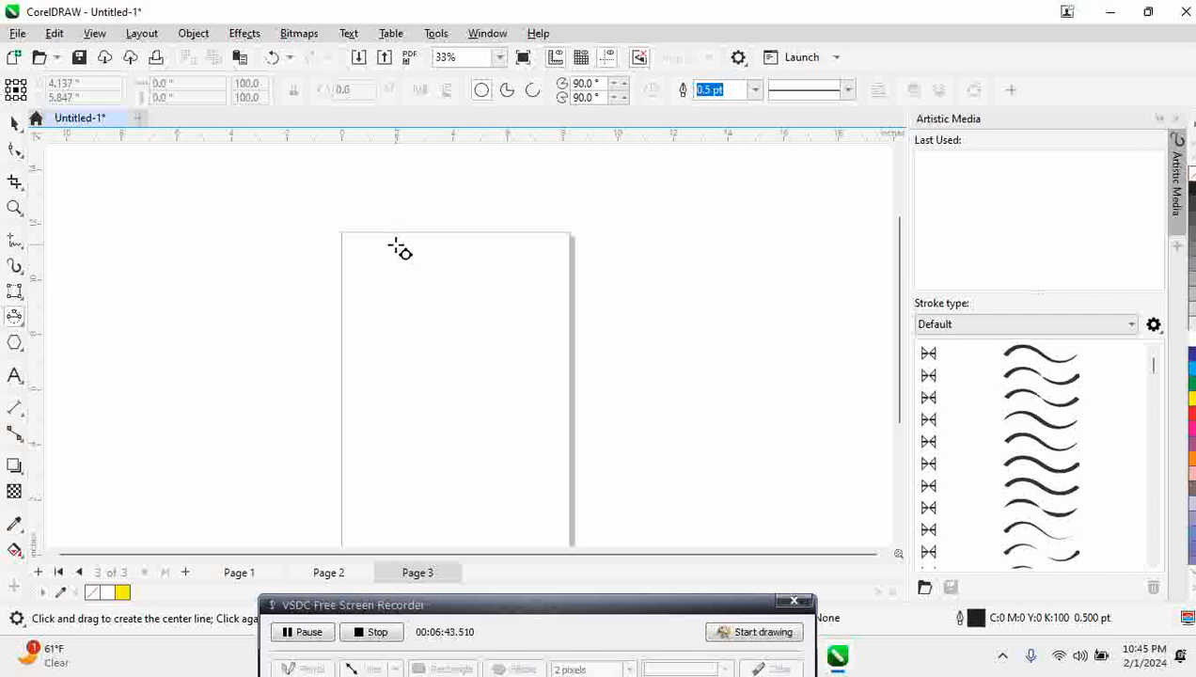
{"action": "left_click_drag", "start_coordinate": [394, 246], "coordinate": [387, 440]}
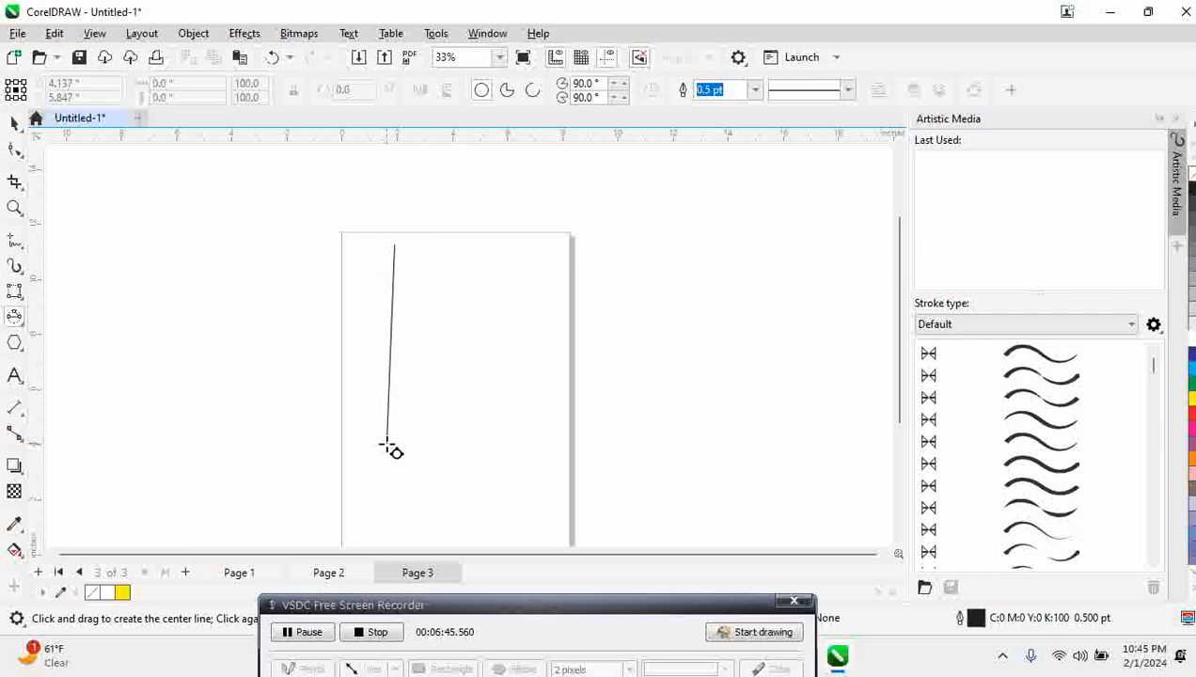
{"action": "left_click", "coordinate": [456, 449]}
{"action": "left_click_drag", "start_coordinate": [525, 311], "coordinate": [661, 461]}
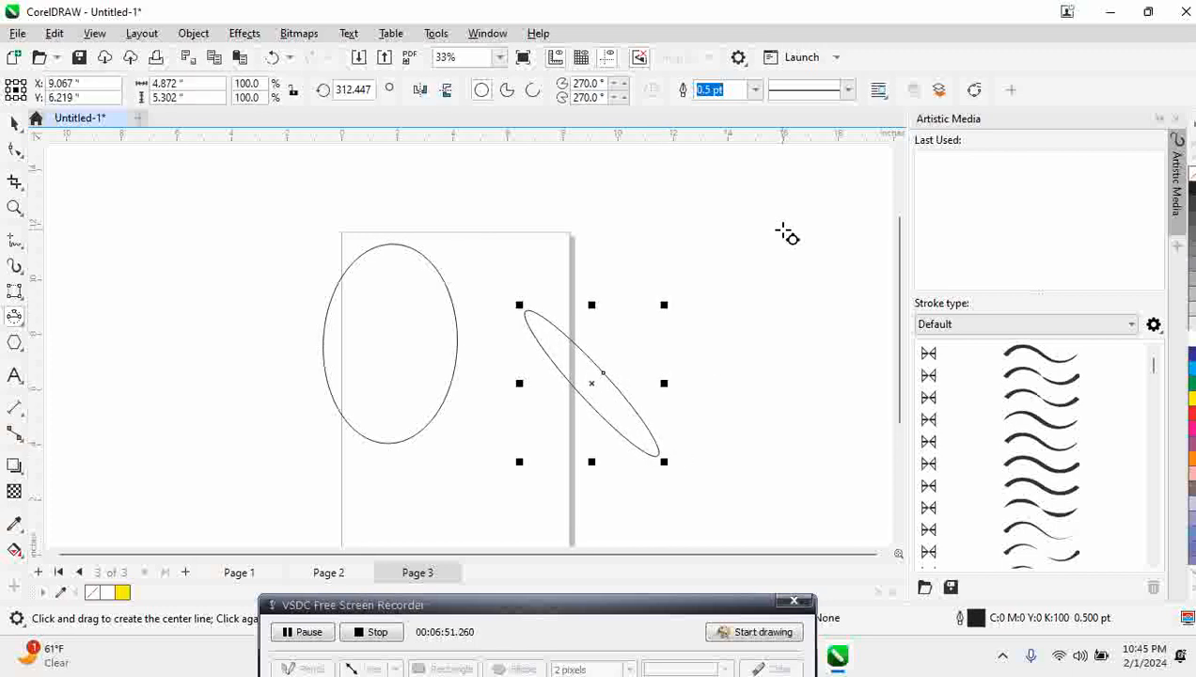
{"action": "left_click_drag", "start_coordinate": [784, 230], "coordinate": [786, 396]}
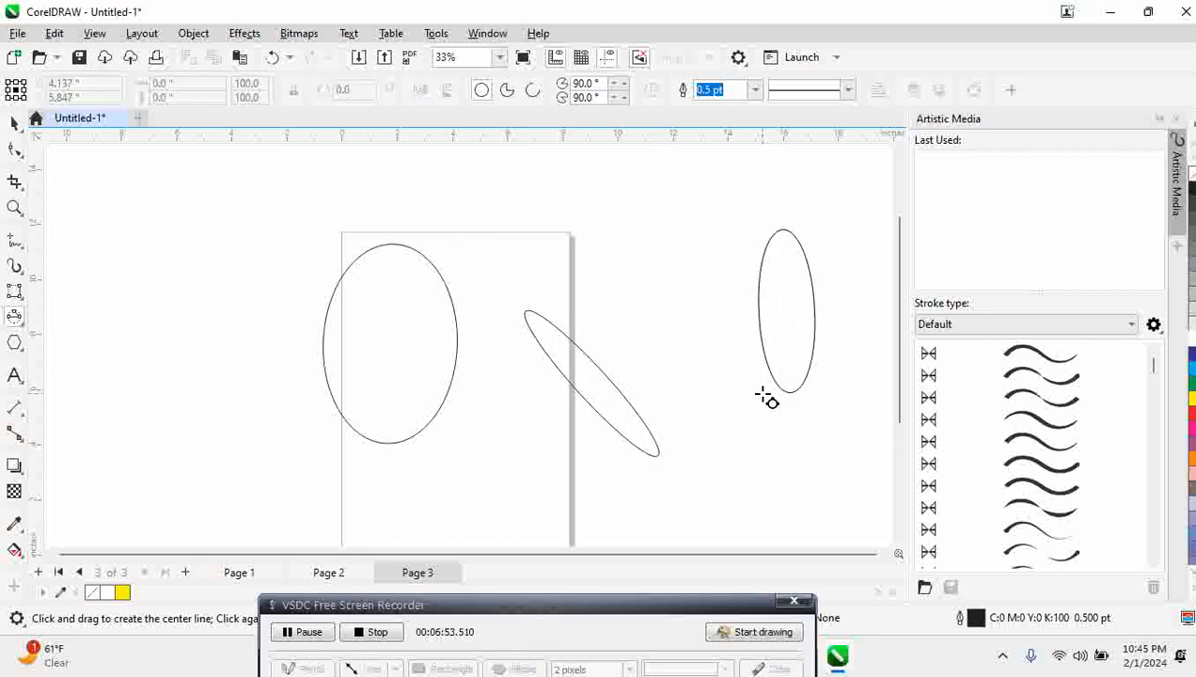
{"action": "left_click", "coordinate": [765, 396]}
{"action": "left_click_drag", "start_coordinate": [626, 275], "coordinate": [739, 450]}
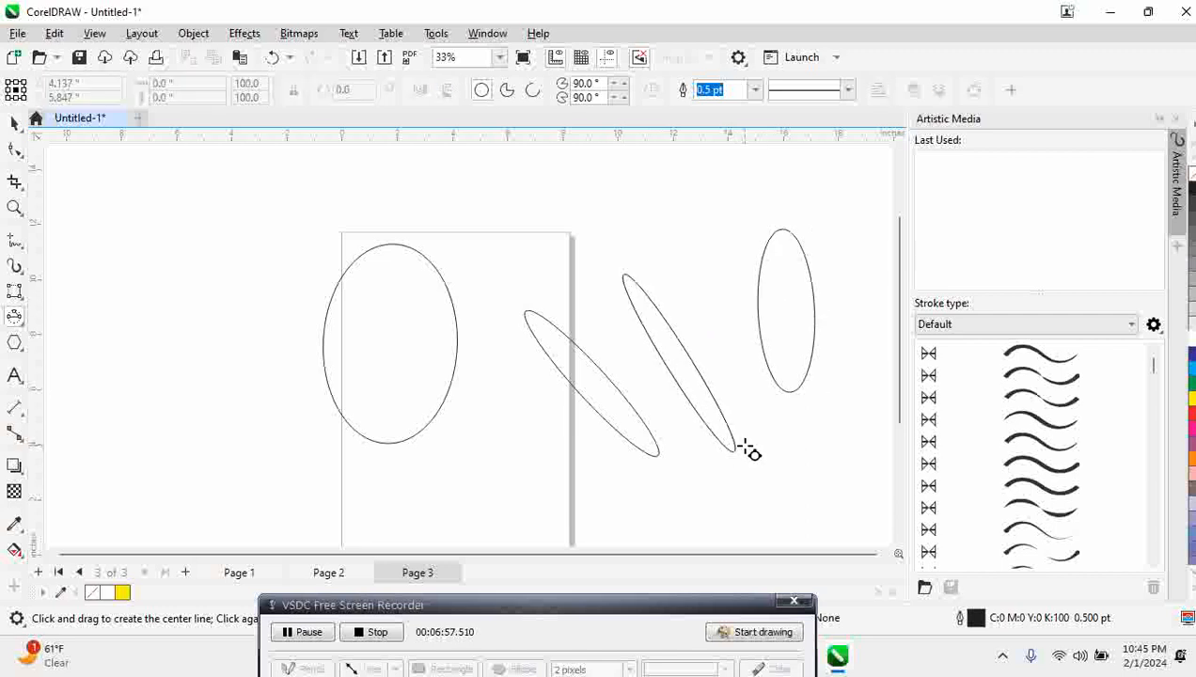
{"action": "left_click", "coordinate": [748, 451]}
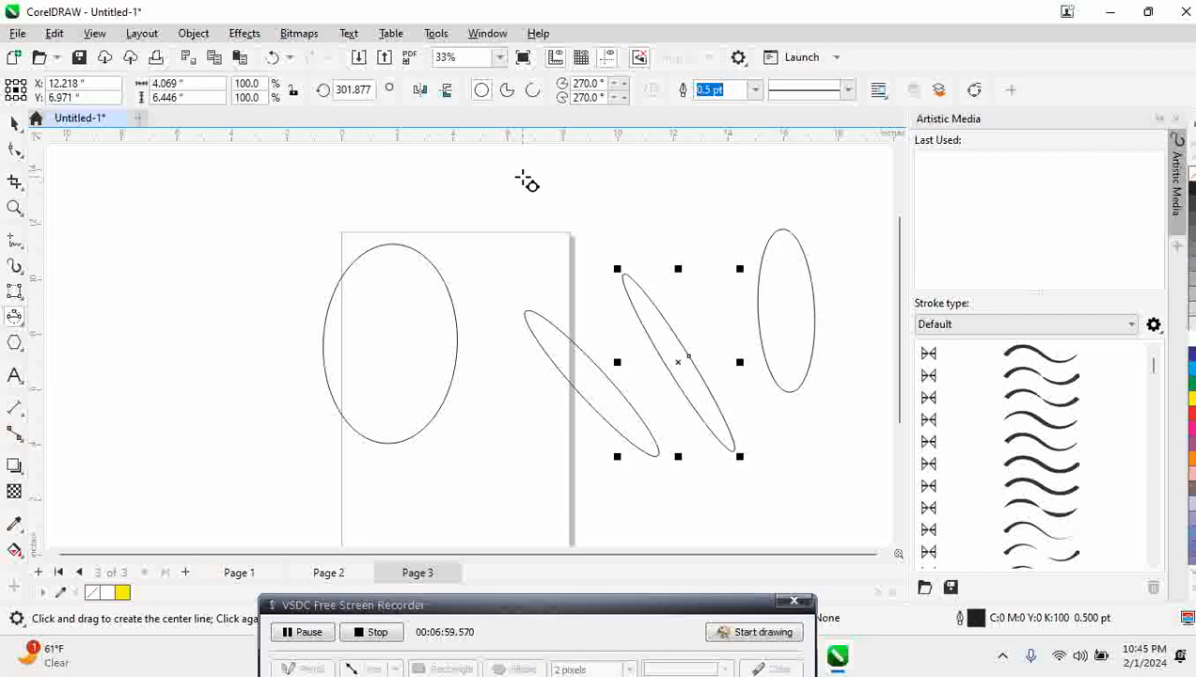
Step: Draw four more 3-point ellipses: a tall upright one, two slanted in opposite directions, and a large one about 8.8 × 9.7 inches across the page
{"action": "left_click_drag", "start_coordinate": [523, 177], "coordinate": [529, 470]}
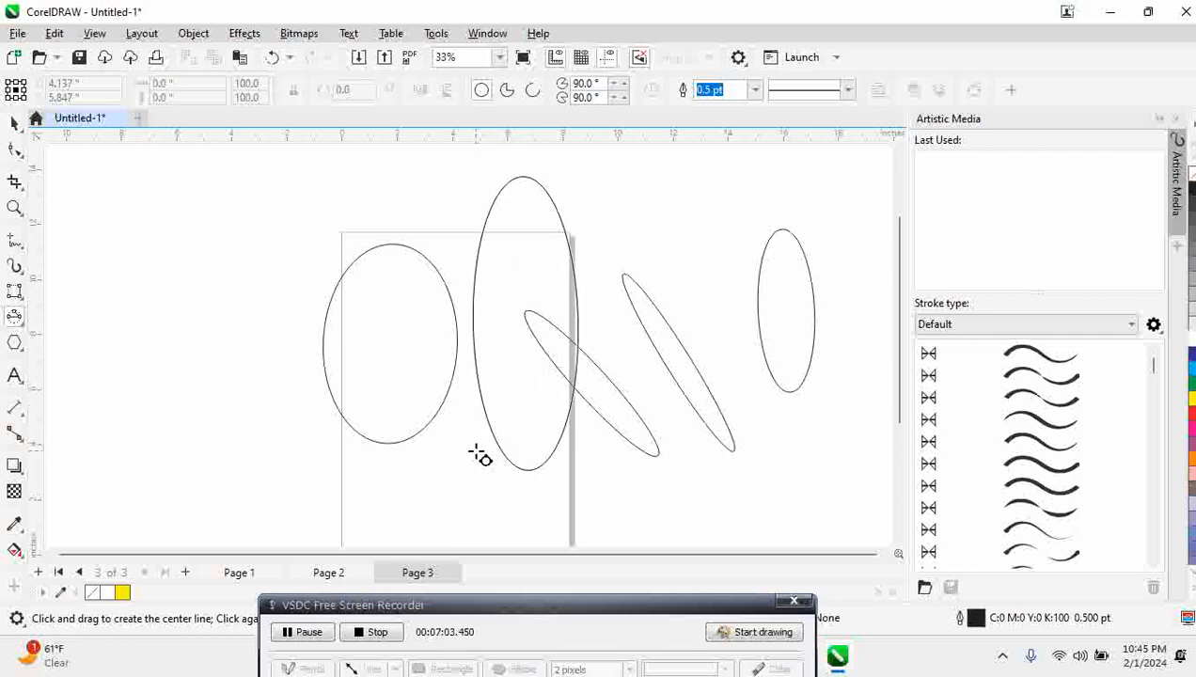
{"action": "left_click", "coordinate": [478, 454]}
{"action": "left_click_drag", "start_coordinate": [143, 202], "coordinate": [325, 347]}
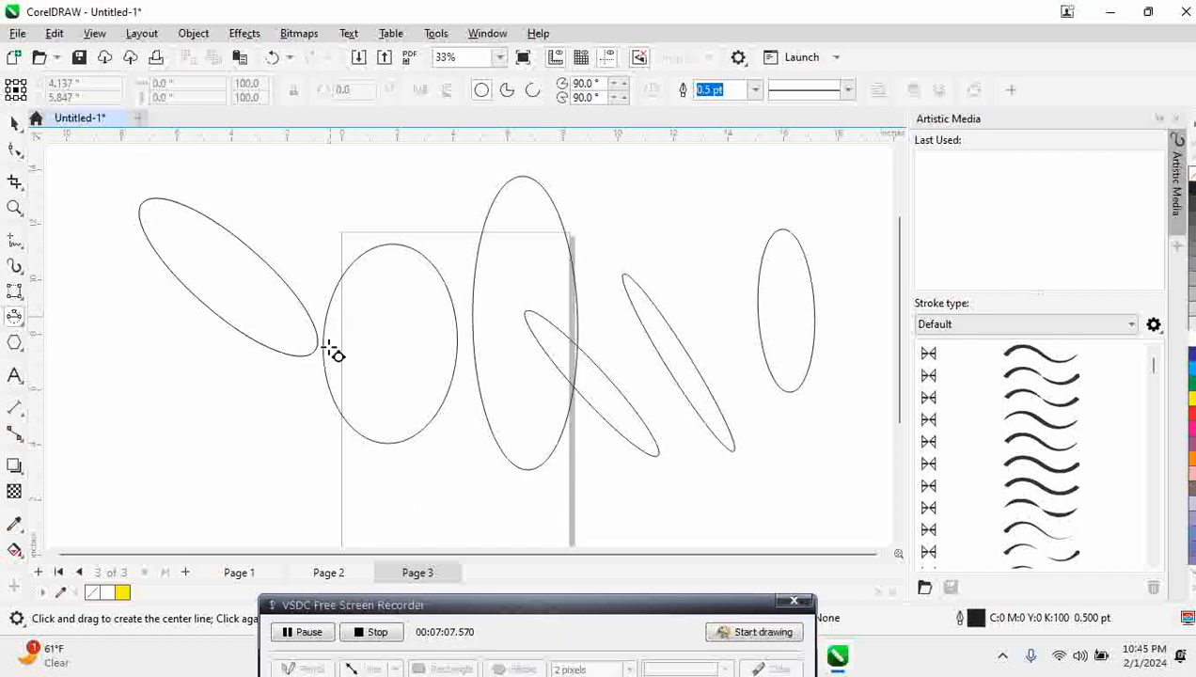
{"action": "left_click", "coordinate": [334, 353]}
{"action": "left_click_drag", "start_coordinate": [764, 212], "coordinate": [567, 378]}
{"action": "left_click", "coordinate": [508, 370]}
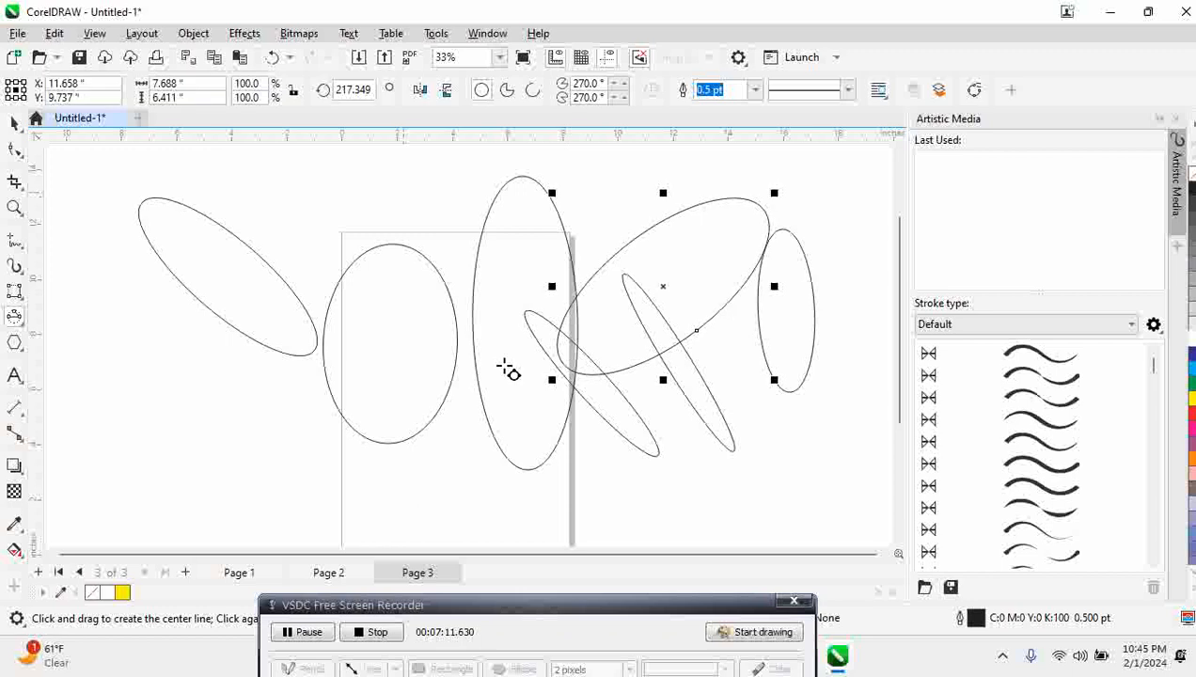
{"action": "left_click_drag", "start_coordinate": [407, 192], "coordinate": [544, 442]}
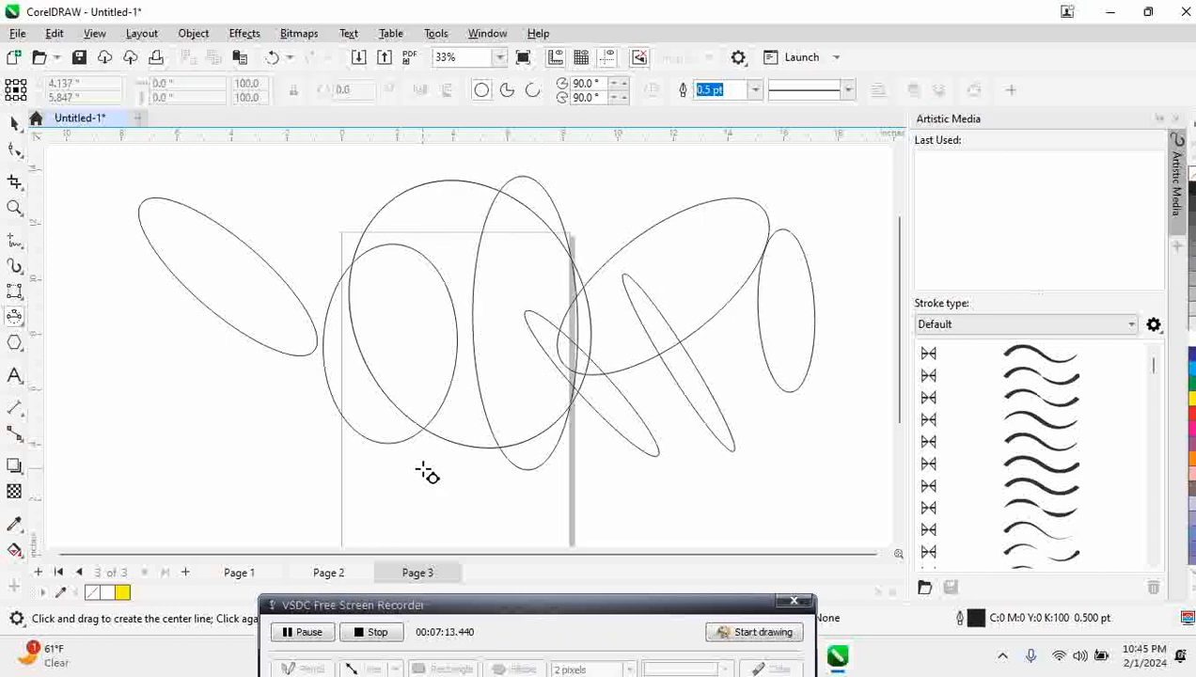
{"action": "left_click", "coordinate": [420, 459]}
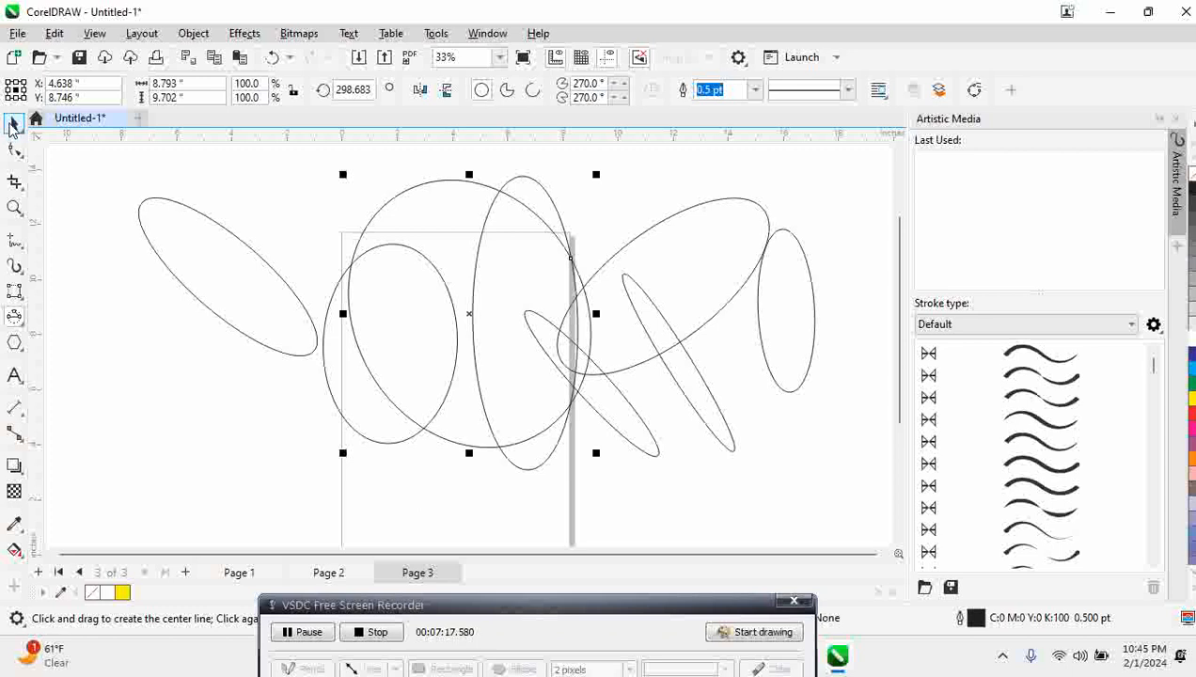
Step: Delete all the 3-point ellipses on and around the page
{"action": "left_click", "coordinate": [13, 125]}
{"action": "left_click_drag", "start_coordinate": [87, 157], "coordinate": [849, 519]}
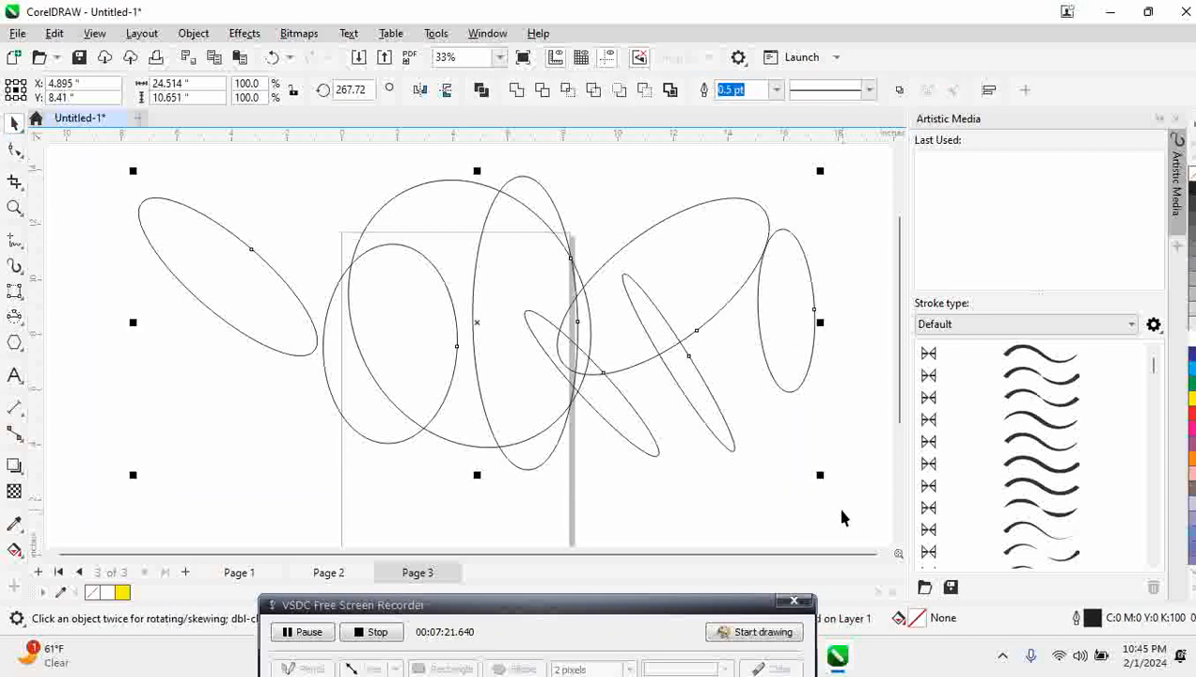
{"action": "key", "text": "Delete"}
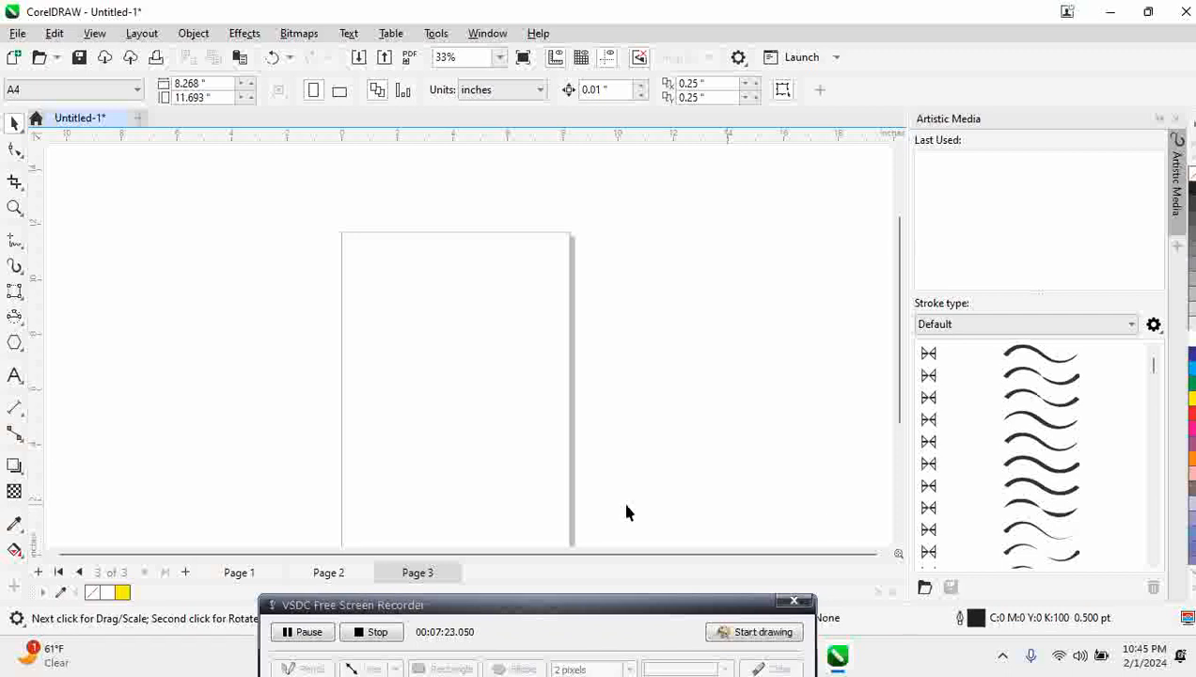
{"action": "left_click", "coordinate": [19, 323]}
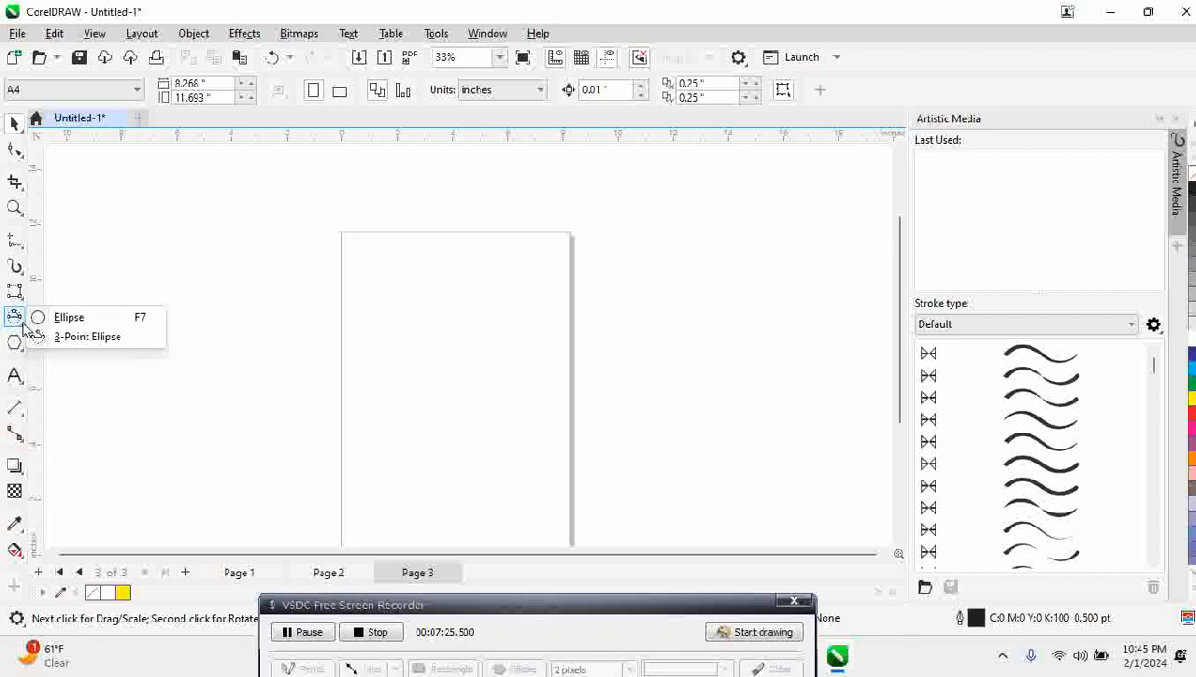
{"action": "mouse_move", "coordinate": [28, 304]}
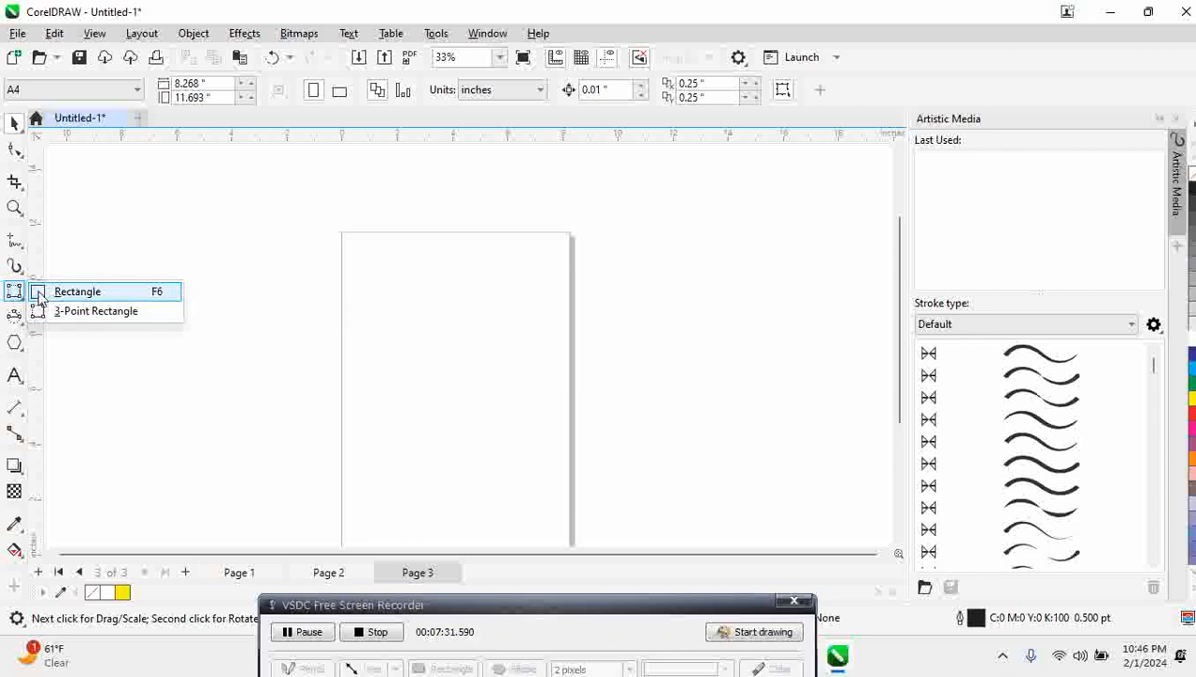
{"action": "left_click", "coordinate": [94, 292]}
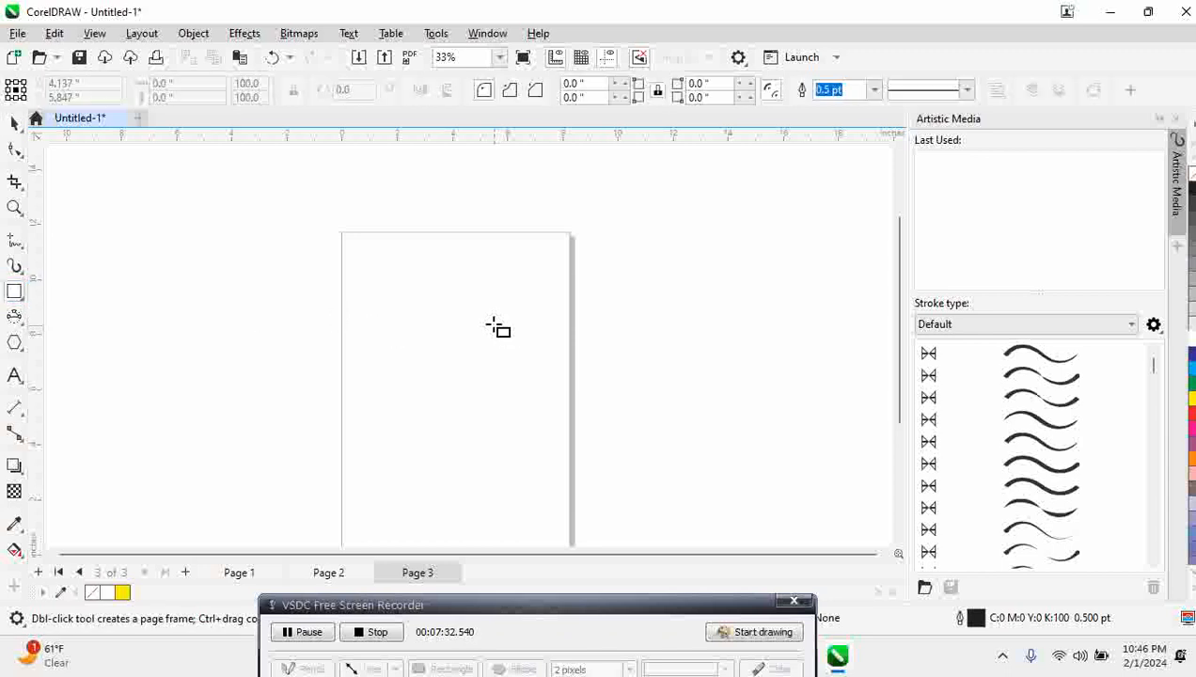
{"action": "left_click", "coordinate": [14, 122]}
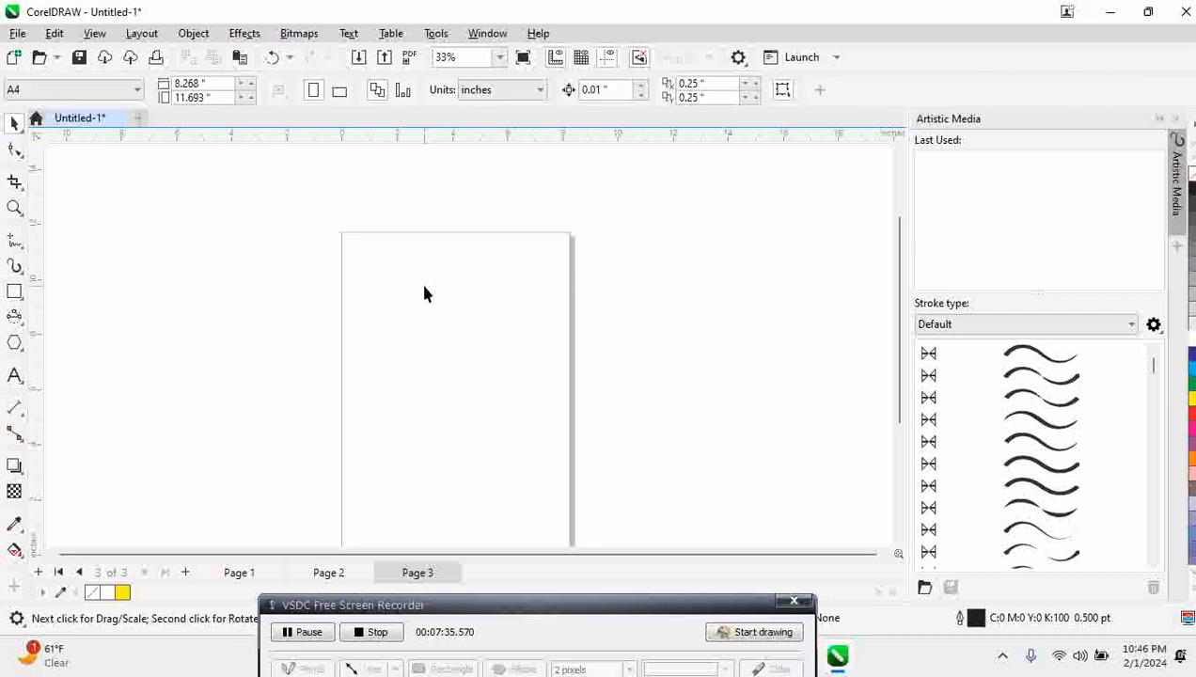
Step: Draw an upright rectangle about 2.1 × 4.3 inches in the upper part of the page
{"action": "key", "text": "F6"}
{"action": "left_click_drag", "start_coordinate": [424, 282], "coordinate": [483, 408]}
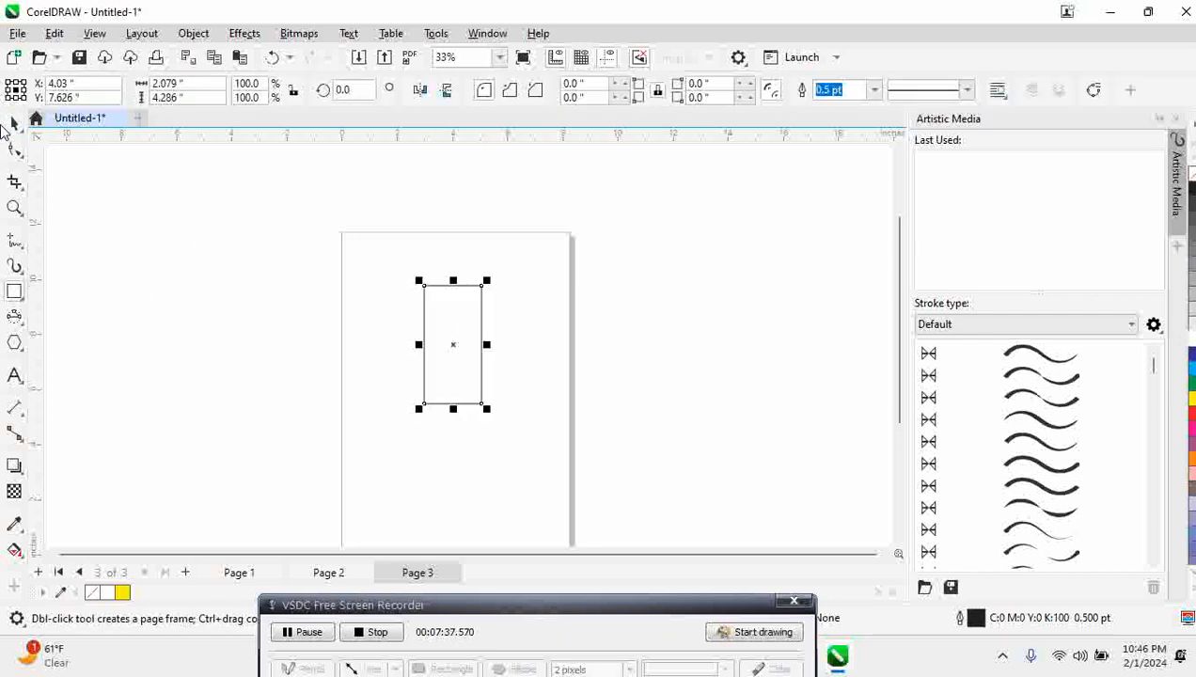
{"action": "left_click", "coordinate": [12, 124]}
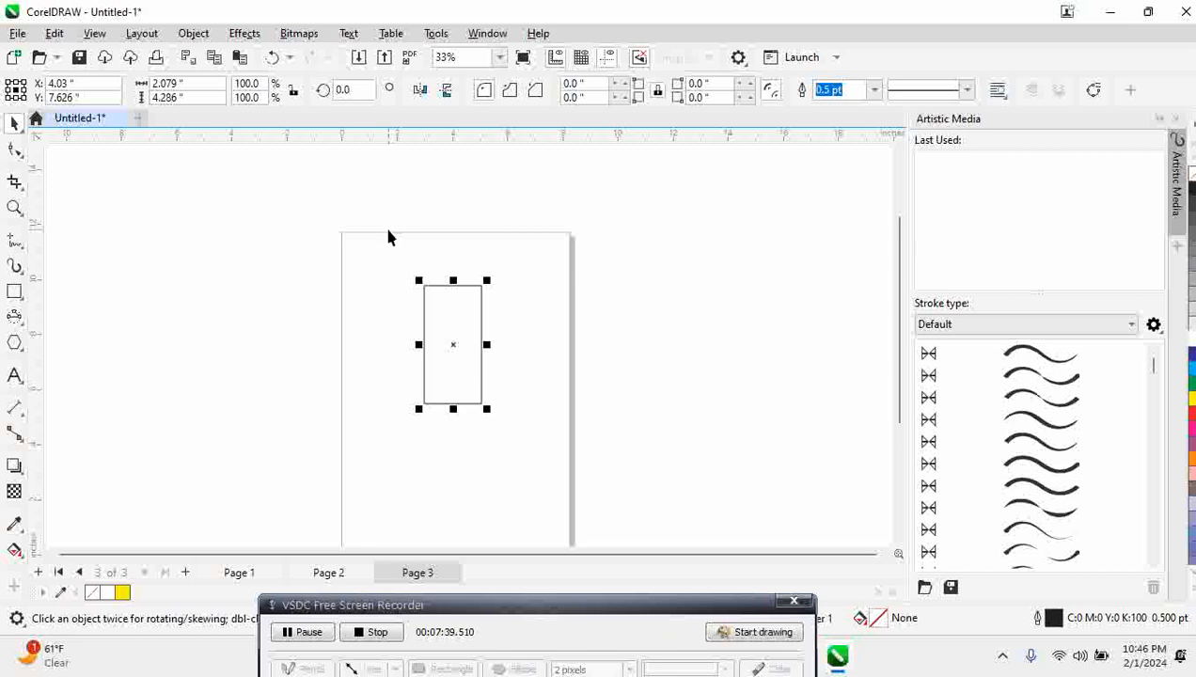
Step: Draw an upright ellipse about 2.4 × 5.6 inches overlapping the rectangle, and delete both shapes
{"action": "key", "text": "F7"}
{"action": "left_click_drag", "start_coordinate": [388, 248], "coordinate": [455, 402]}
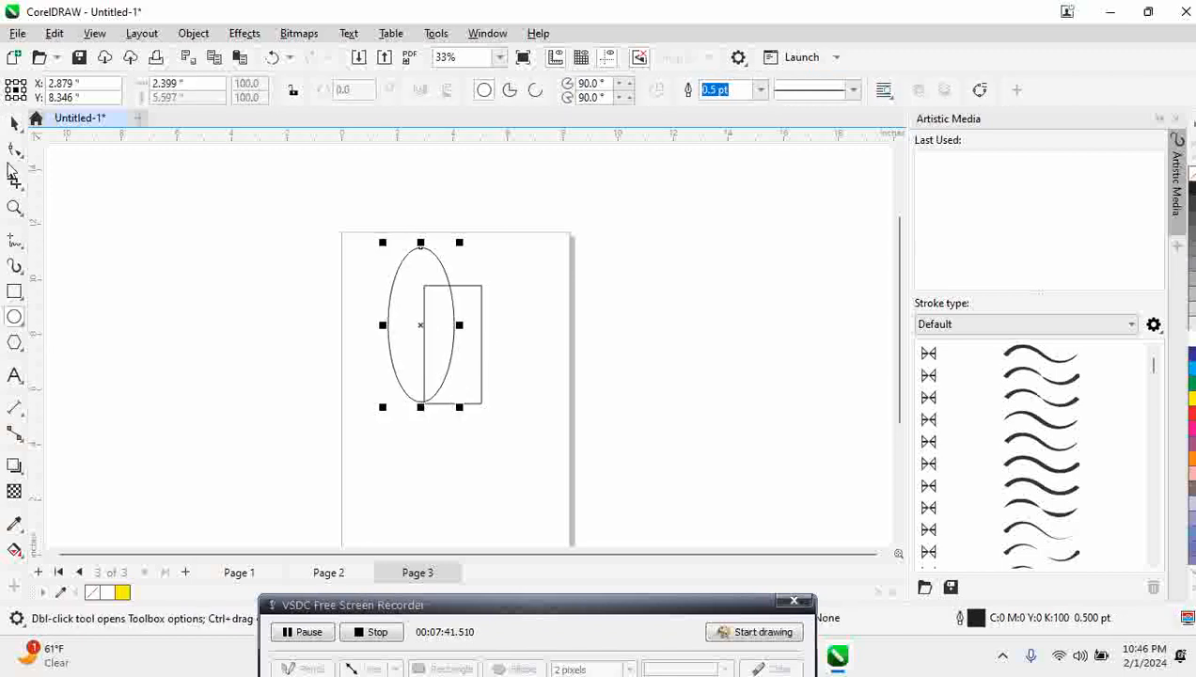
{"action": "left_click", "coordinate": [13, 124]}
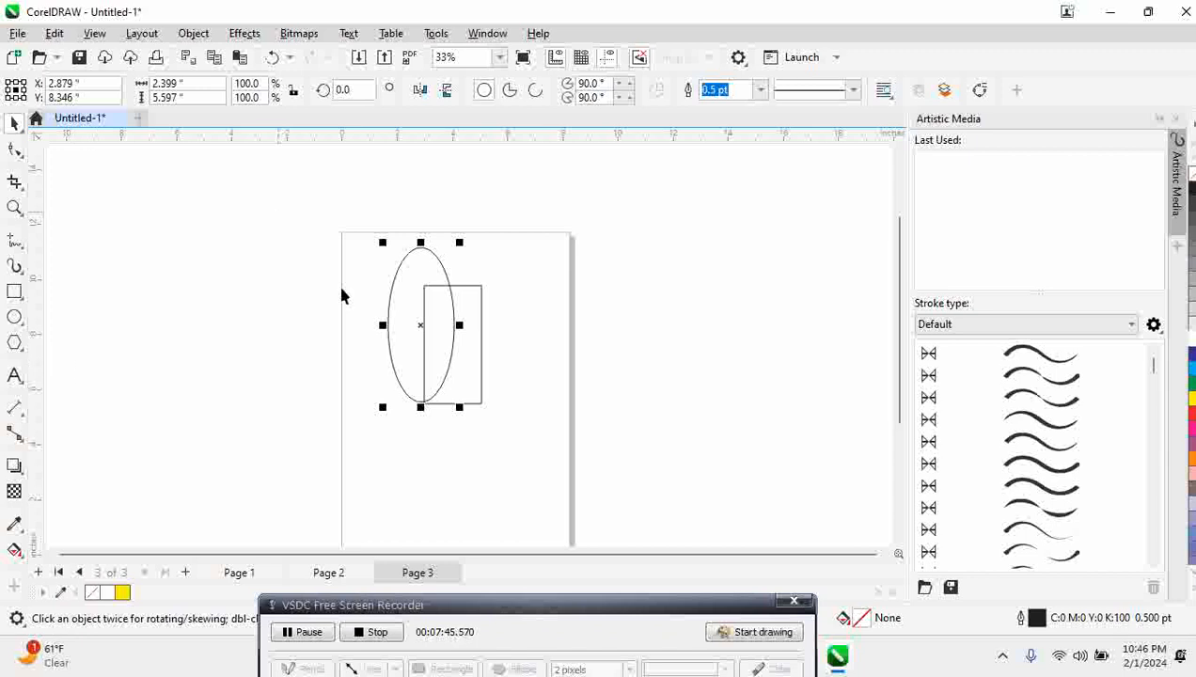
{"action": "left_click_drag", "start_coordinate": [278, 213], "coordinate": [509, 515]}
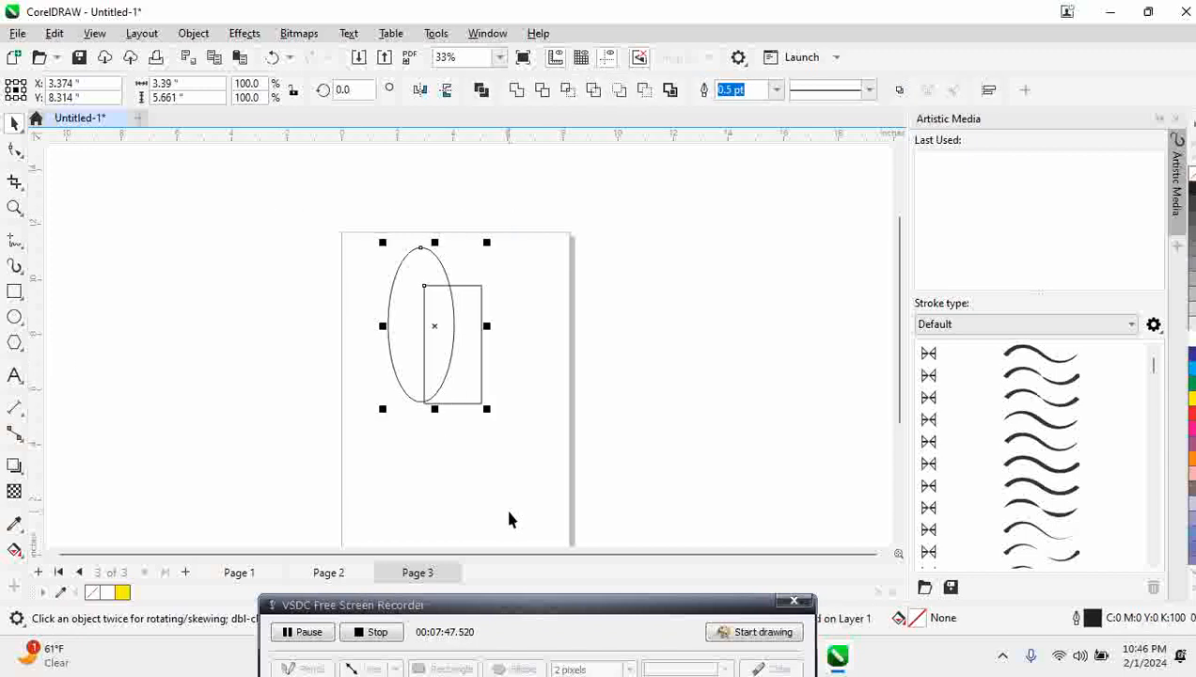
{"action": "key", "text": "Delete"}
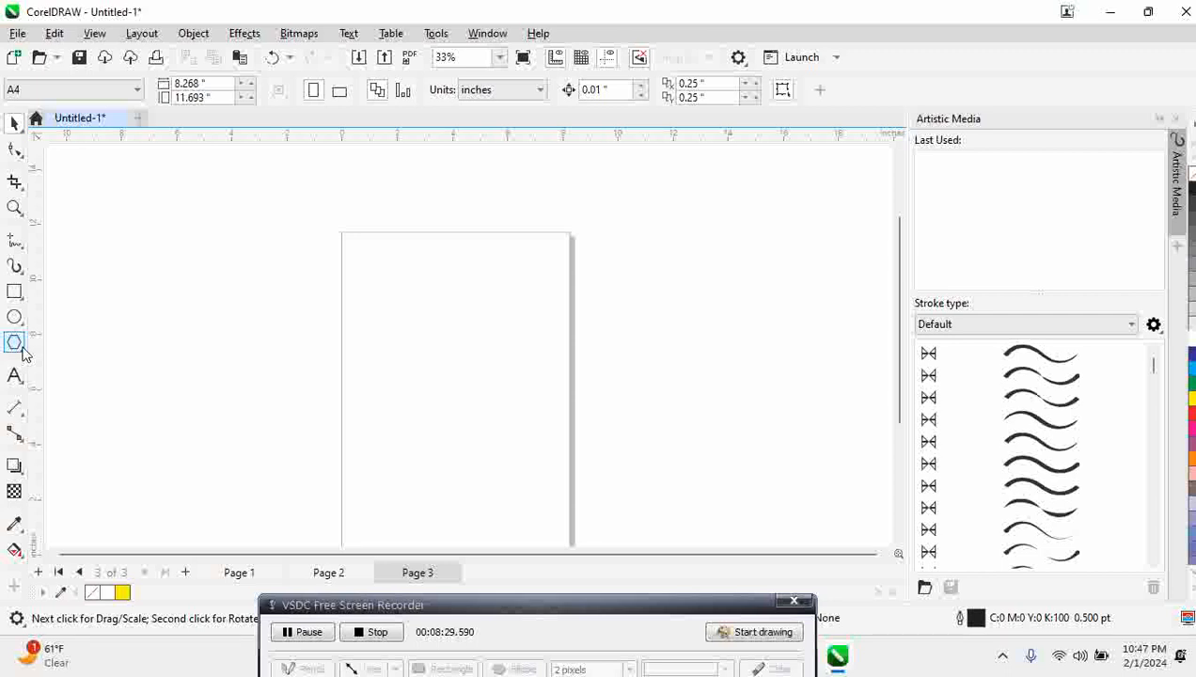
Step: Draw a five-sided polygon about 6.75 × 6.25 inches on the page
{"action": "left_click", "coordinate": [22, 349]}
{"action": "left_click", "coordinate": [66, 344]}
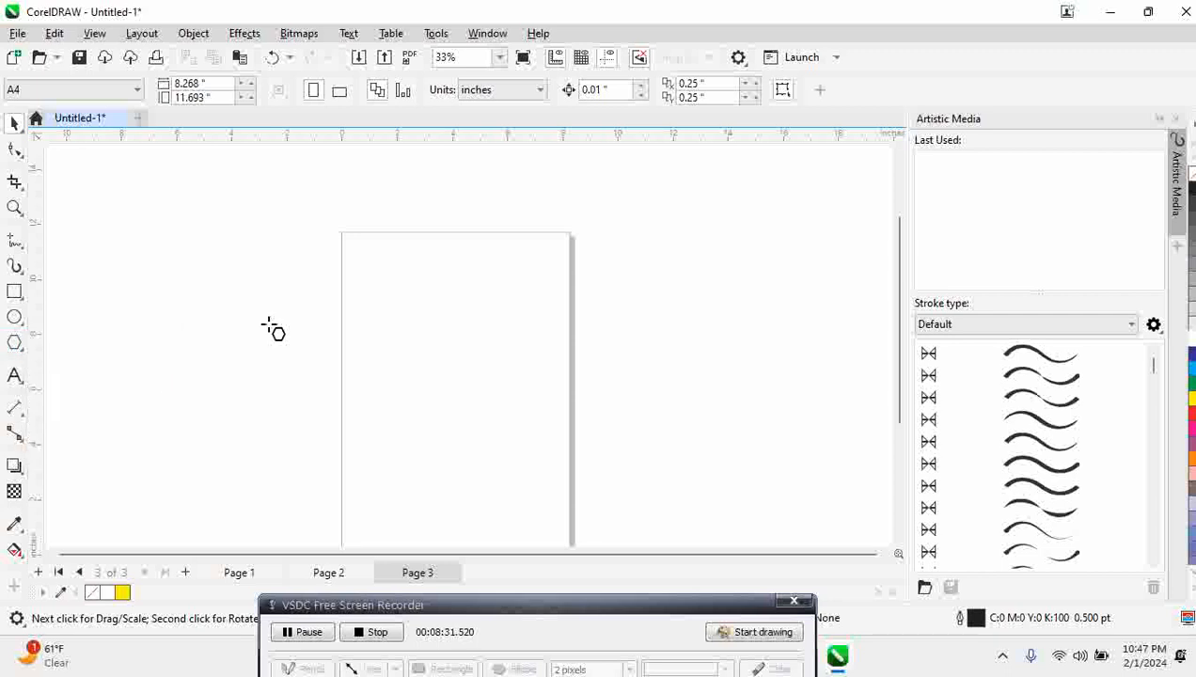
{"action": "left_click_drag", "start_coordinate": [365, 267], "coordinate": [555, 455]}
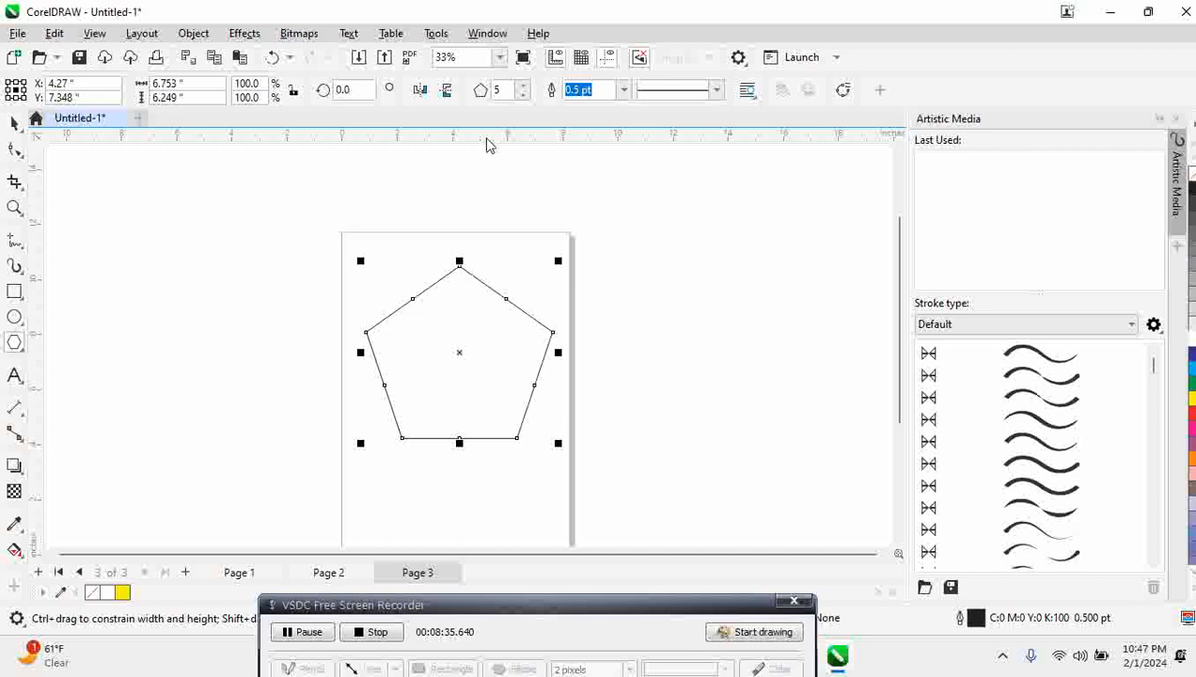
Step: Set the polygon's number of sides to 8
{"action": "double_click", "coordinate": [497, 89]}
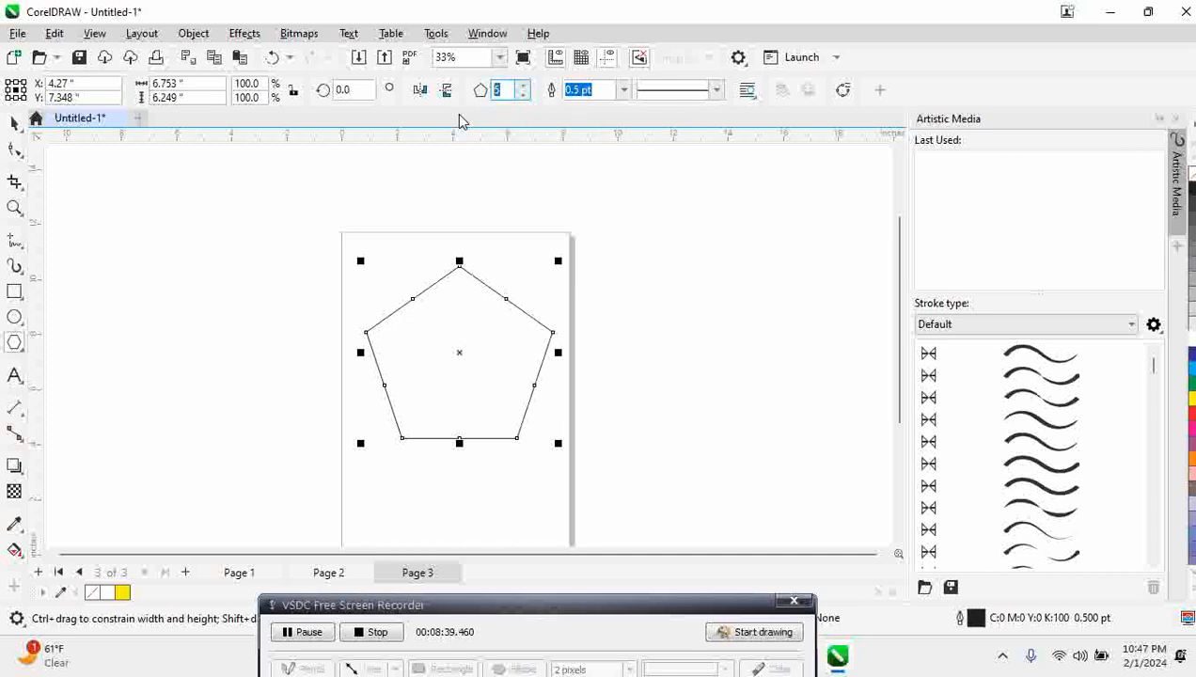
{"action": "type", "text": "8"}
{"action": "key", "text": "Return"}
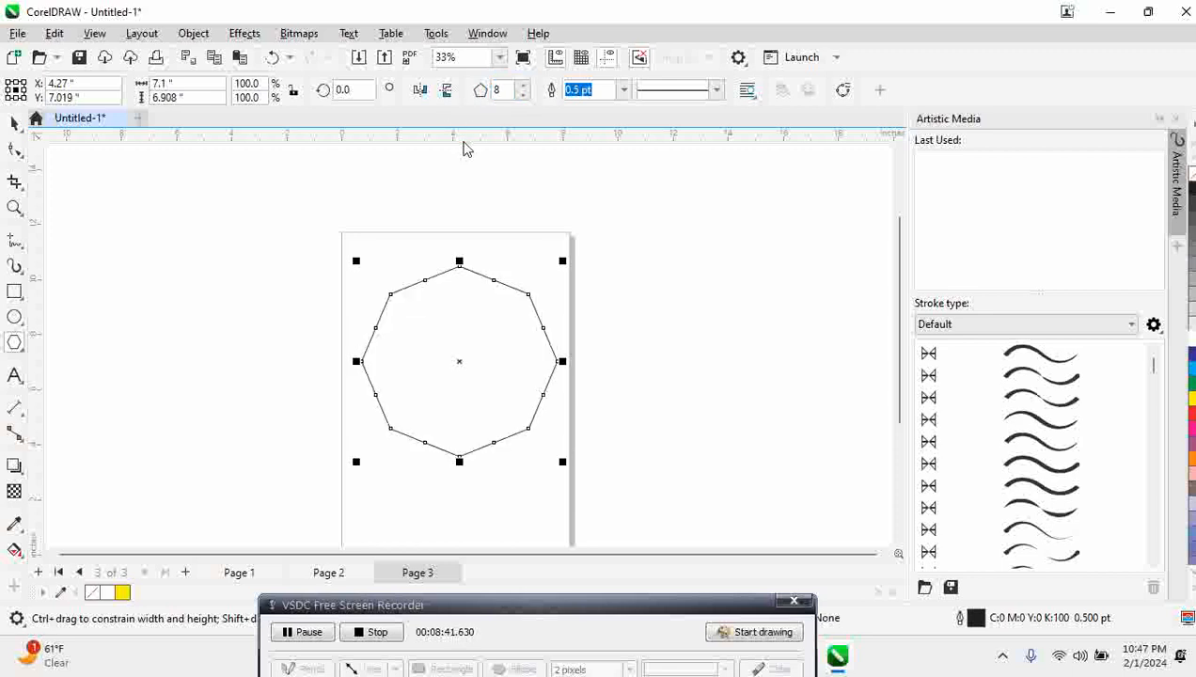
Step: Change the polygon to a hexagon by setting its number of sides to 6
{"action": "left_click_drag", "start_coordinate": [505, 88], "coordinate": [477, 89]}
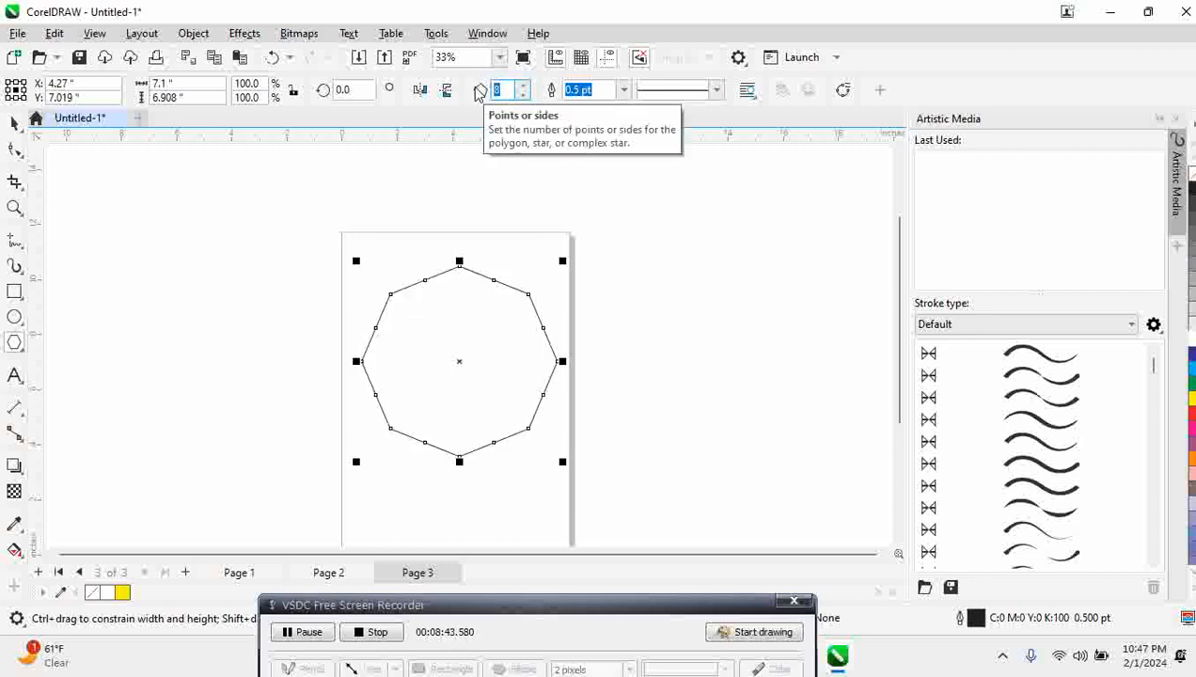
{"action": "type", "text": "6"}
{"action": "key", "text": "Return"}
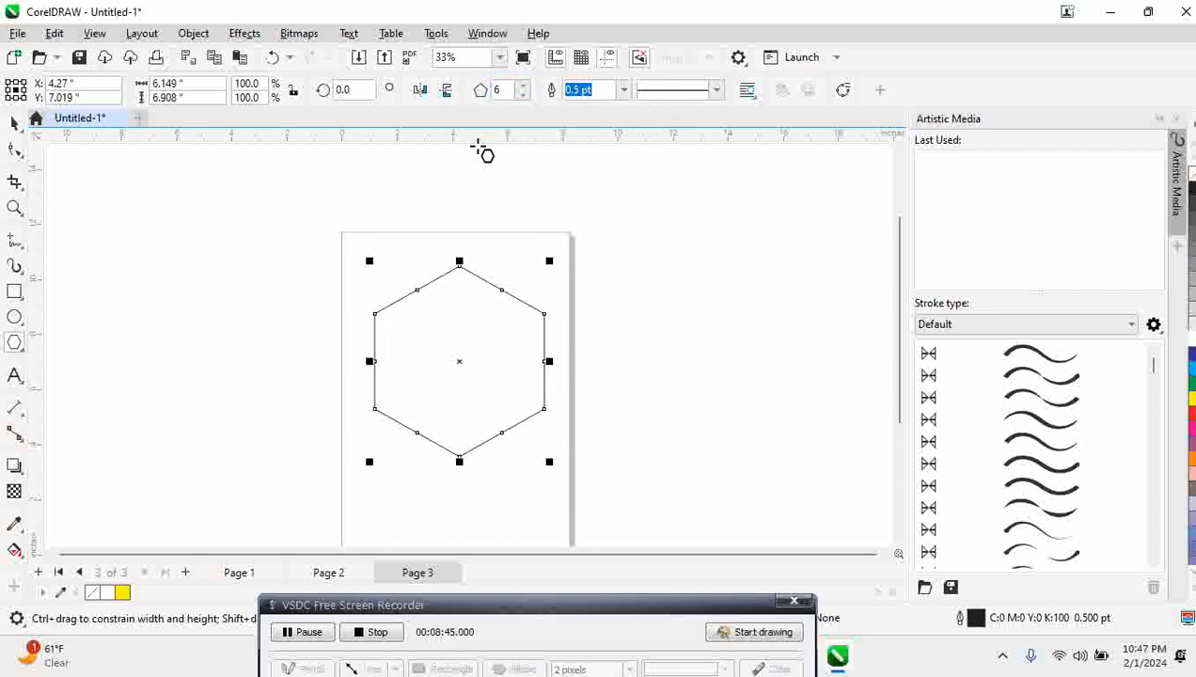
Step: Delete the hexagon and draw two five-pointed stars, one about 6.4 × 7.6 inches over the page's edge and another beside it
{"action": "left_click", "coordinate": [16, 123]}
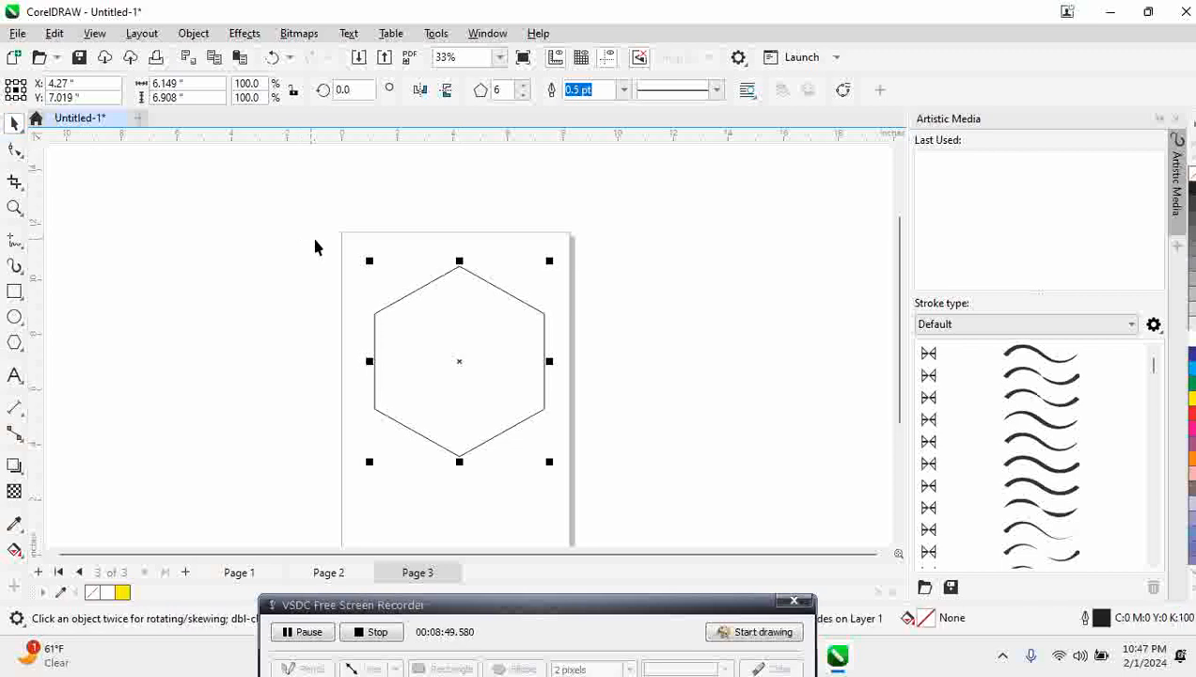
{"action": "key", "text": "Delete"}
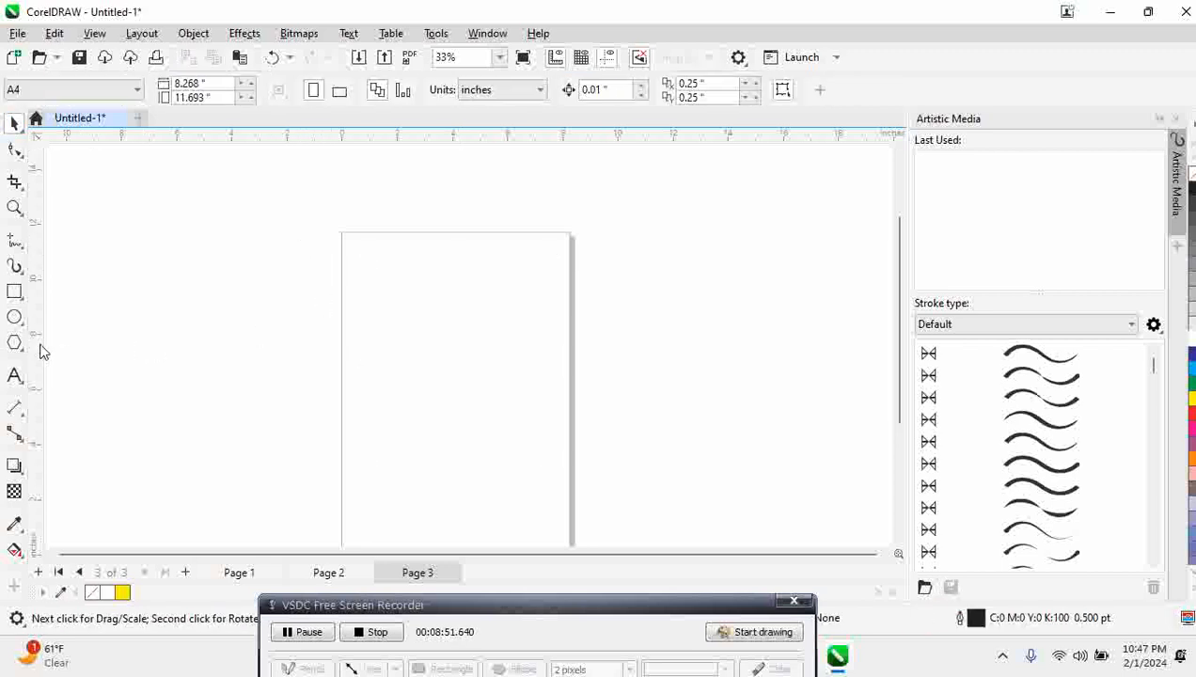
{"action": "left_click", "coordinate": [19, 348]}
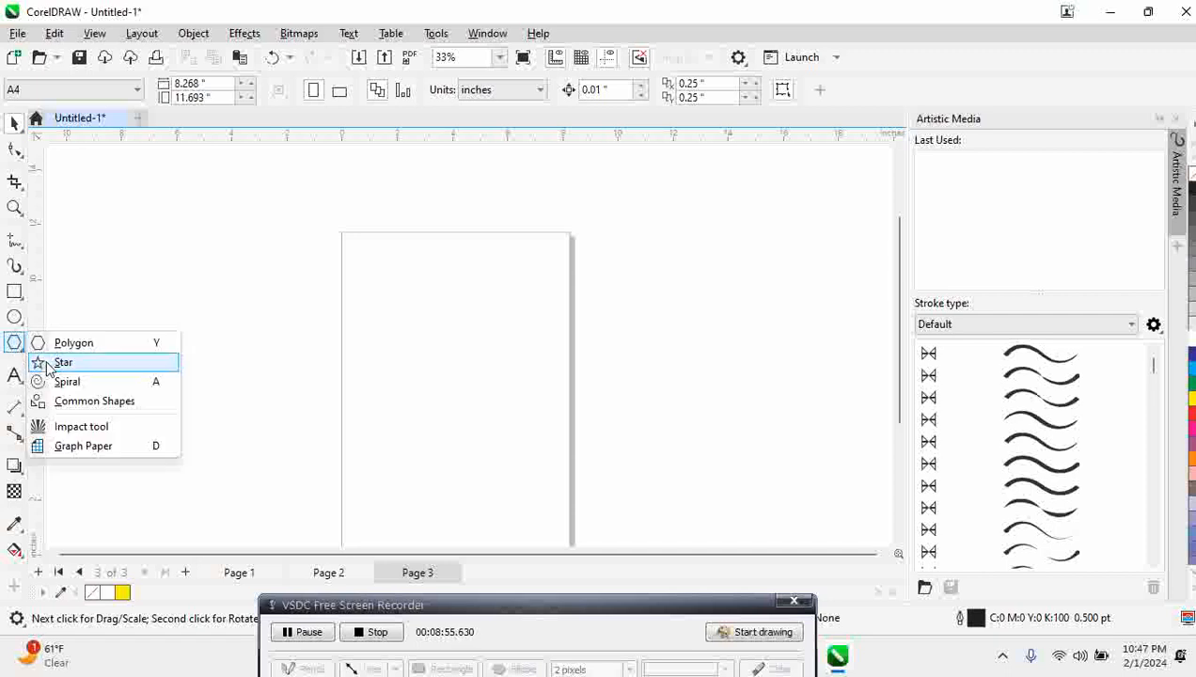
{"action": "left_click", "coordinate": [52, 363]}
{"action": "left_click_drag", "start_coordinate": [430, 262], "coordinate": [614, 476]}
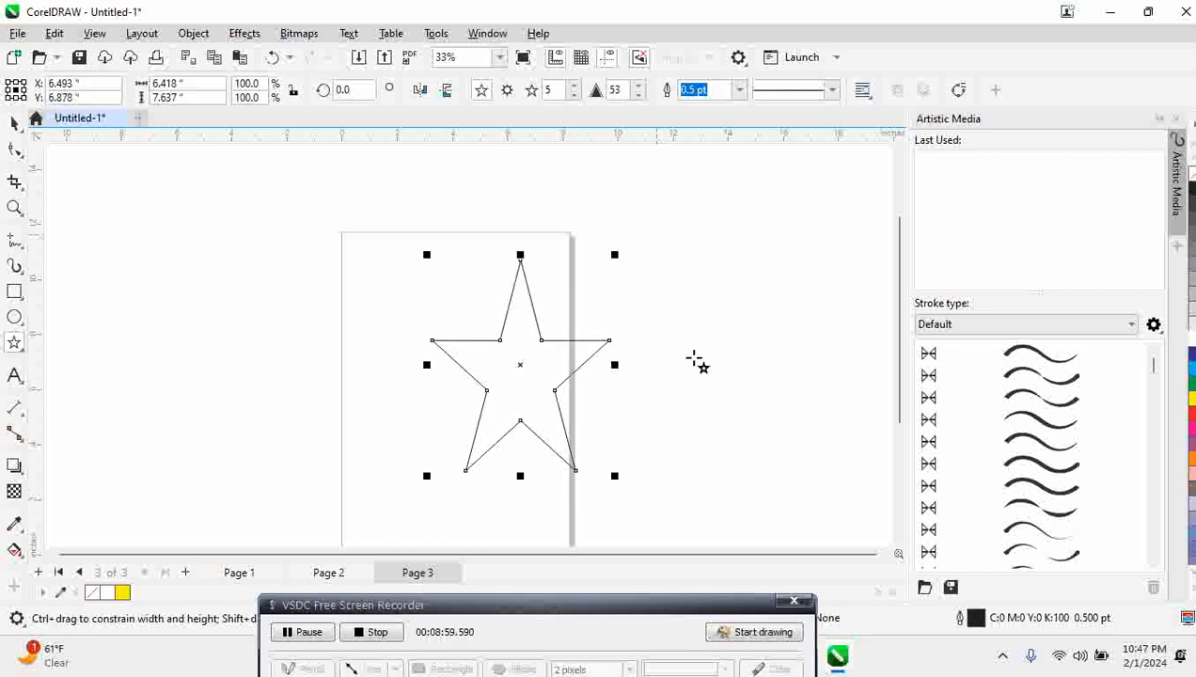
{"action": "left_click_drag", "start_coordinate": [658, 233], "coordinate": [840, 495]}
Step: Reshape the second star by moving its inner nodes together, convert it to curves, and pull one inner node outward independently
{"action": "key", "text": "F10"}
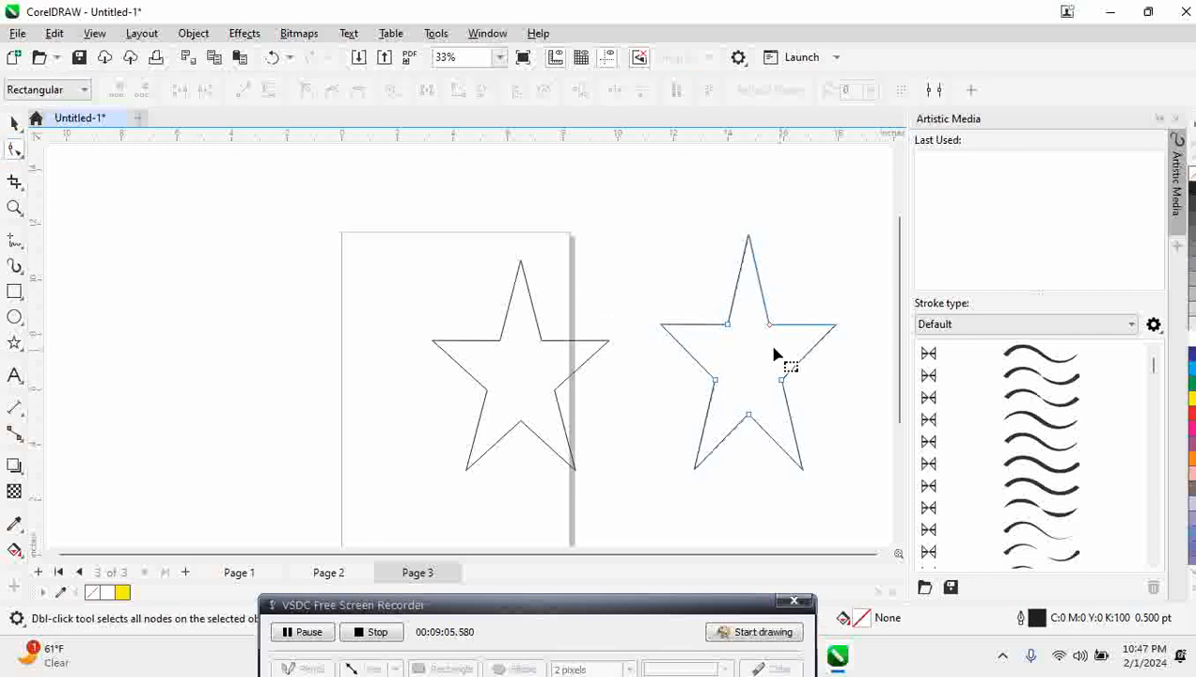
{"action": "mouse_move", "coordinate": [727, 324]}
{"action": "left_mouse_down"}
{"action": "mouse_move", "coordinate": [703, 298]}
{"action": "mouse_move", "coordinate": [731, 331]}
{"action": "left_mouse_up"}
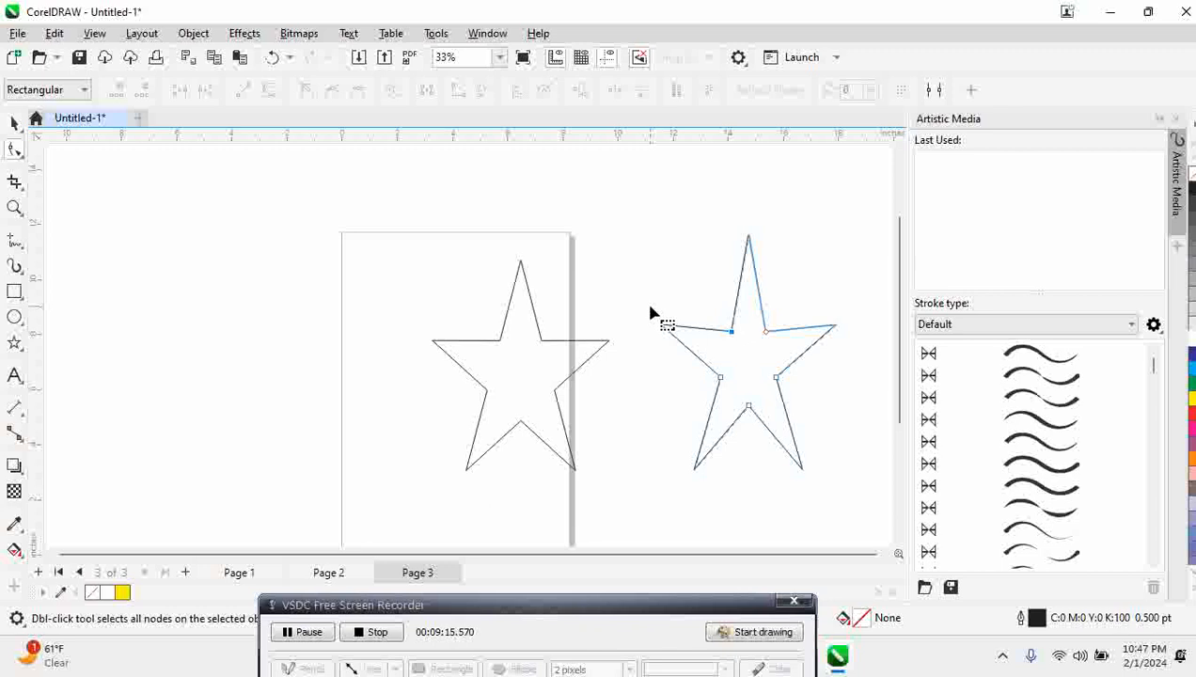
{"action": "key", "text": "ctrl+q"}
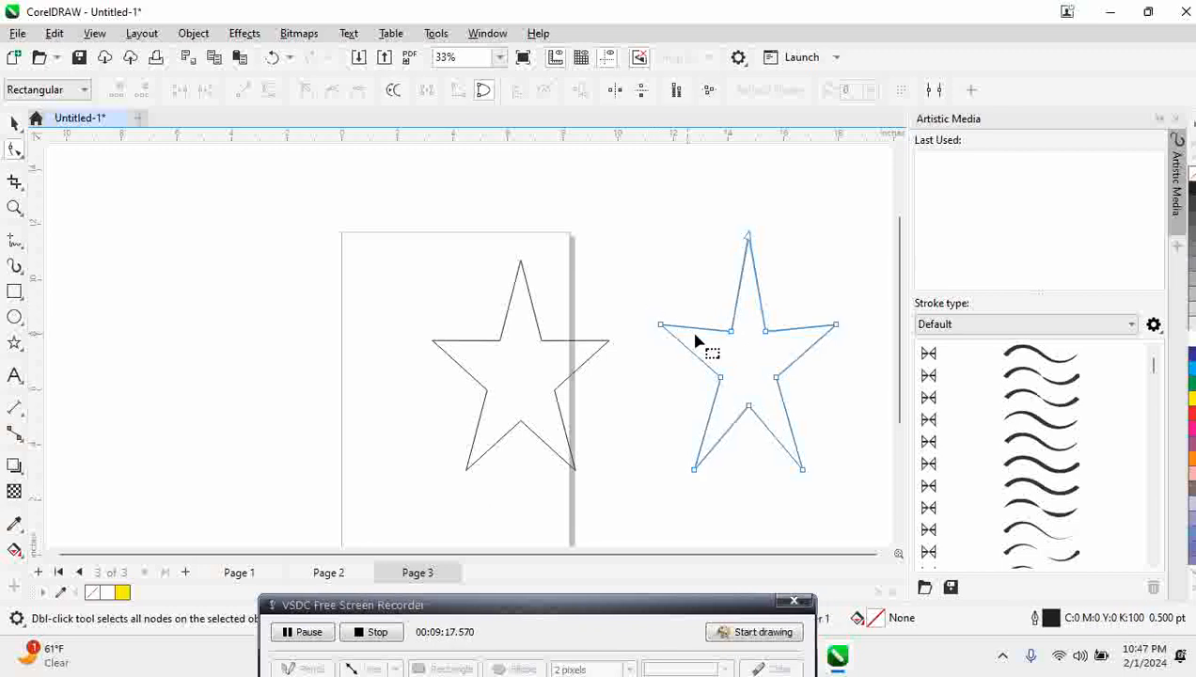
{"action": "left_click_drag", "start_coordinate": [732, 331], "coordinate": [681, 261]}
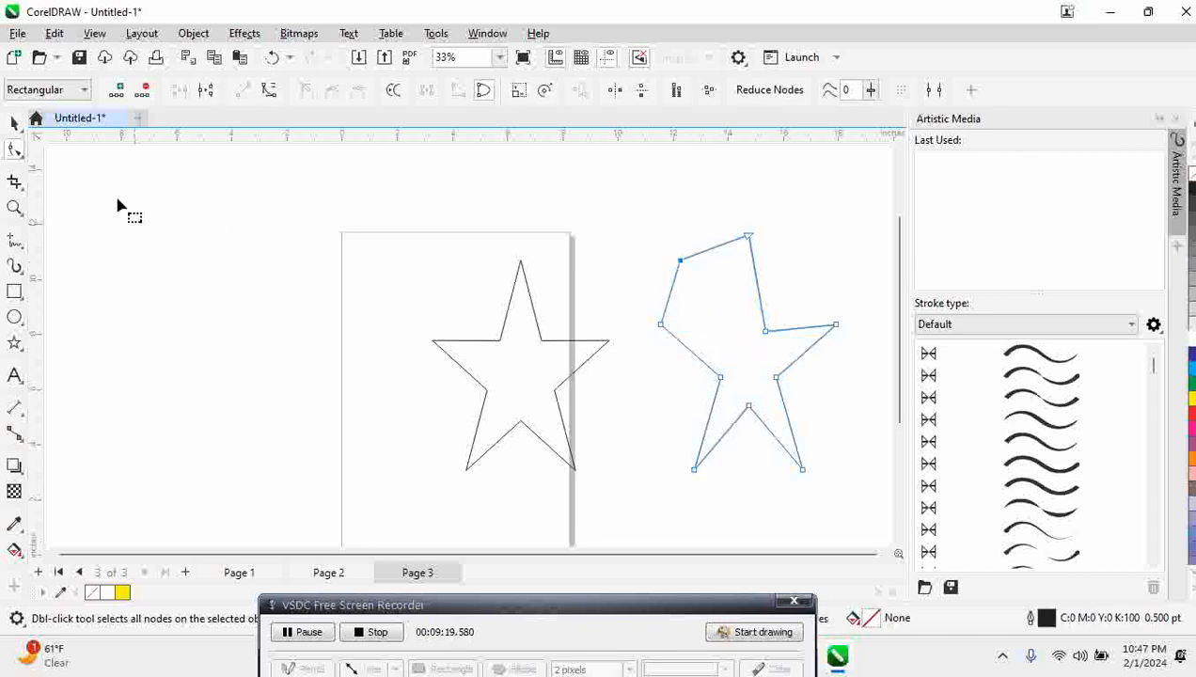
Step: Select both stars and delete them
{"action": "left_click", "coordinate": [15, 124]}
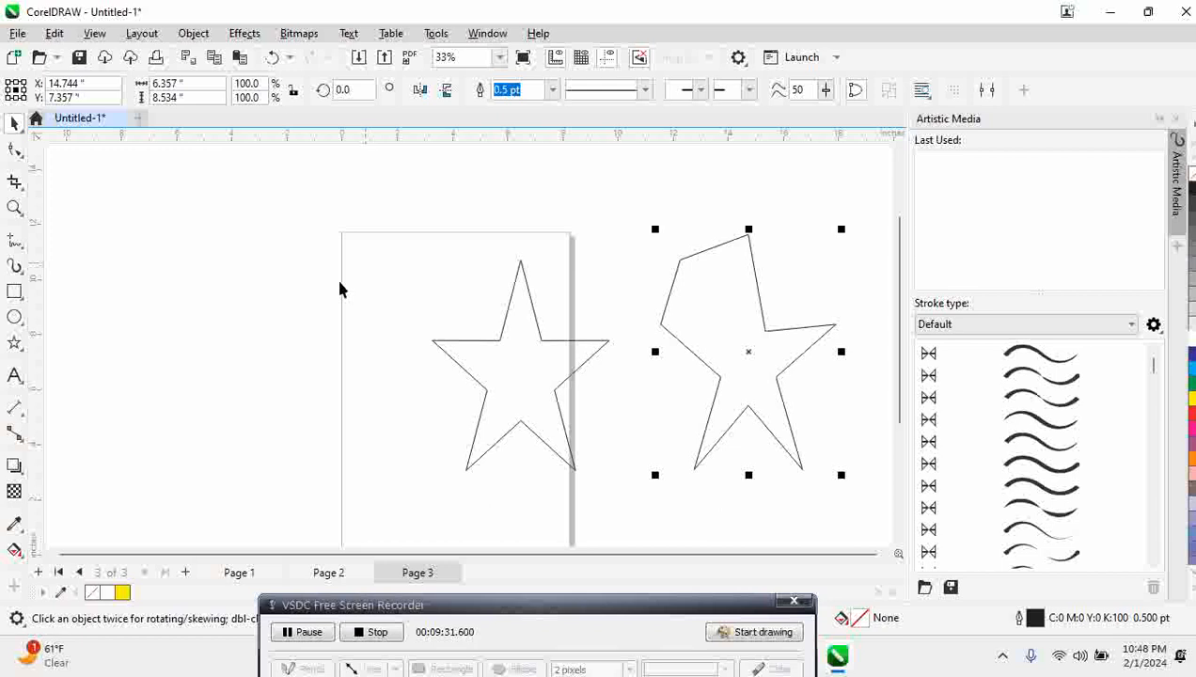
{"action": "left_click_drag", "start_coordinate": [338, 195], "coordinate": [849, 509]}
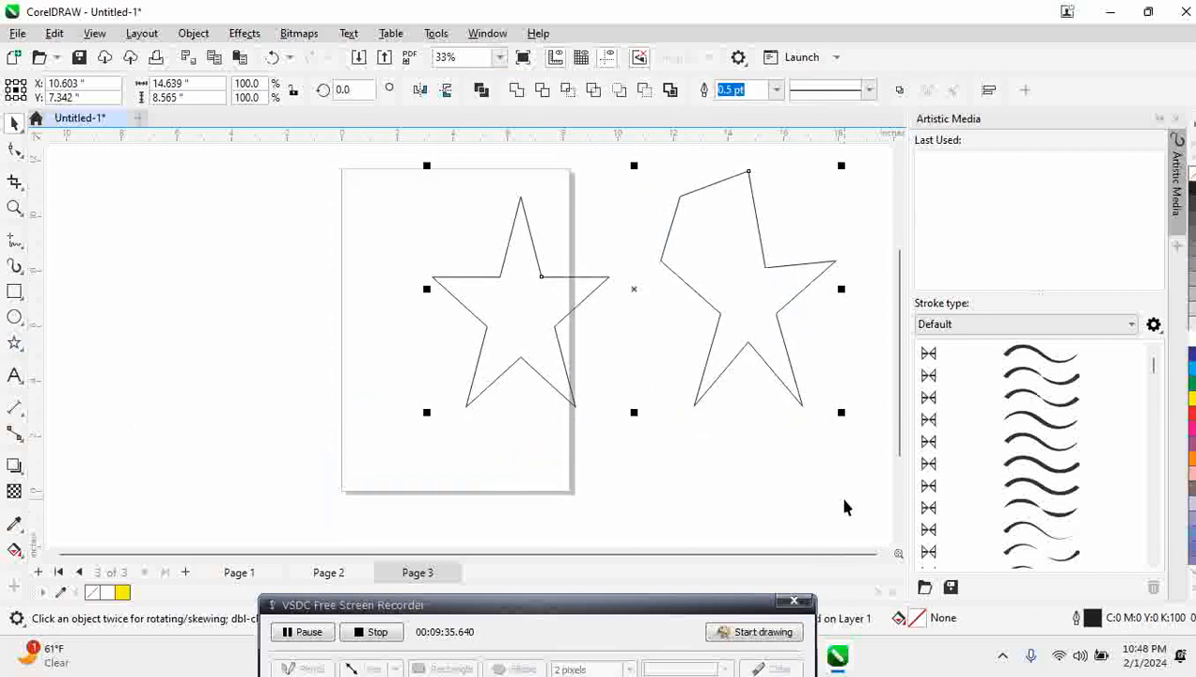
{"action": "key", "text": "Delete"}
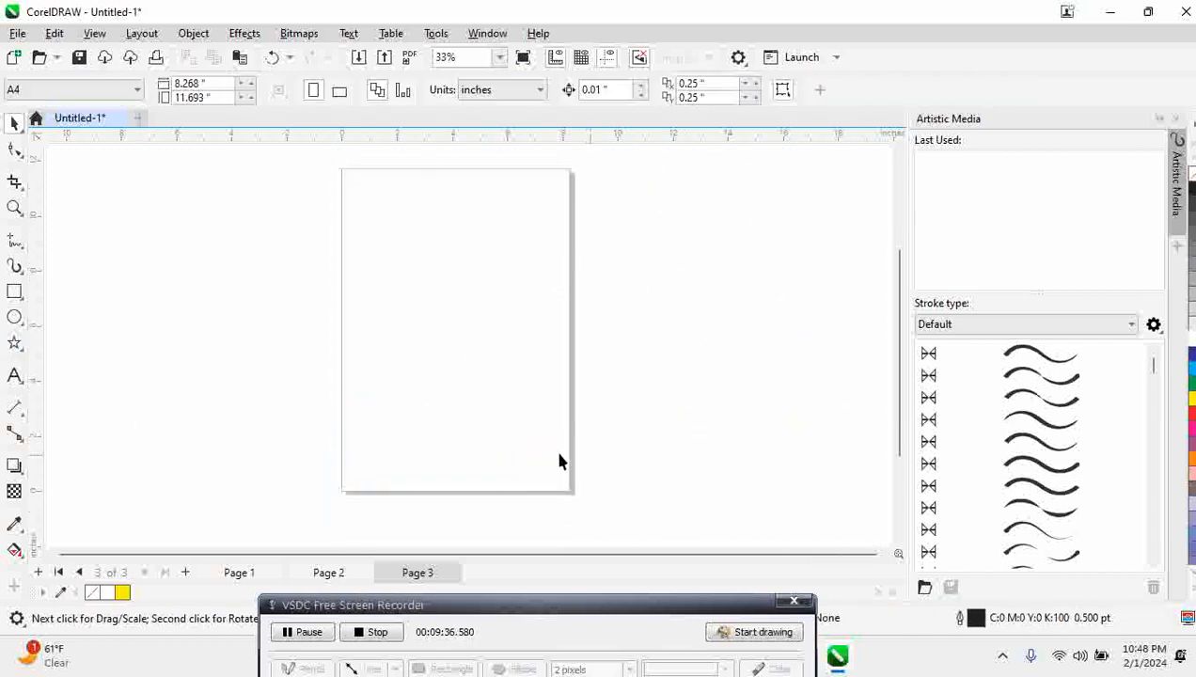
Step: Draw a symmetrical spiral with 4 revolutions on the page, and try closing its curve
{"action": "left_click", "coordinate": [22, 349]}
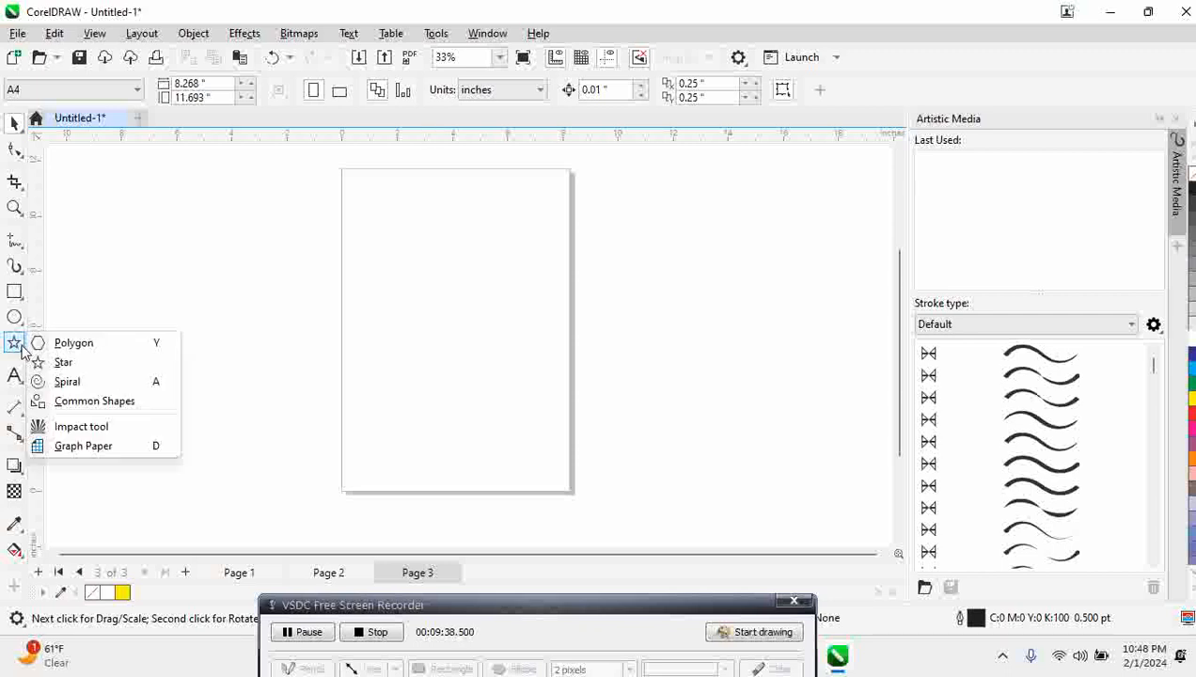
{"action": "left_click", "coordinate": [66, 382]}
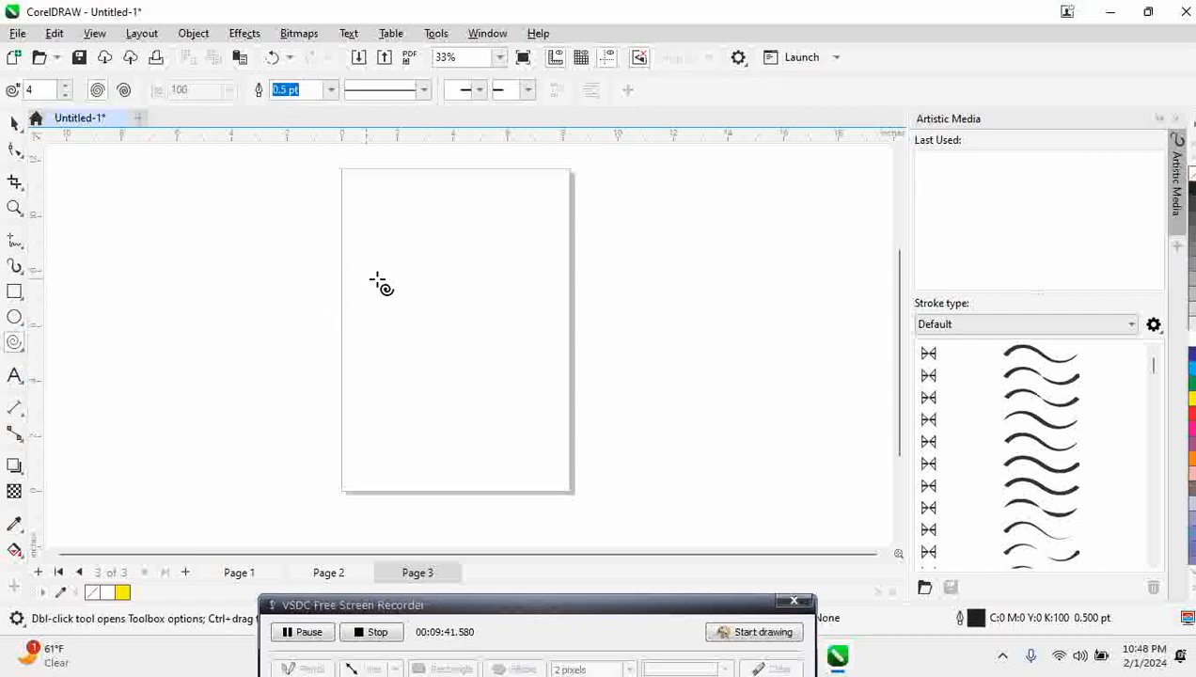
{"action": "left_click_drag", "start_coordinate": [438, 290], "coordinate": [576, 415]}
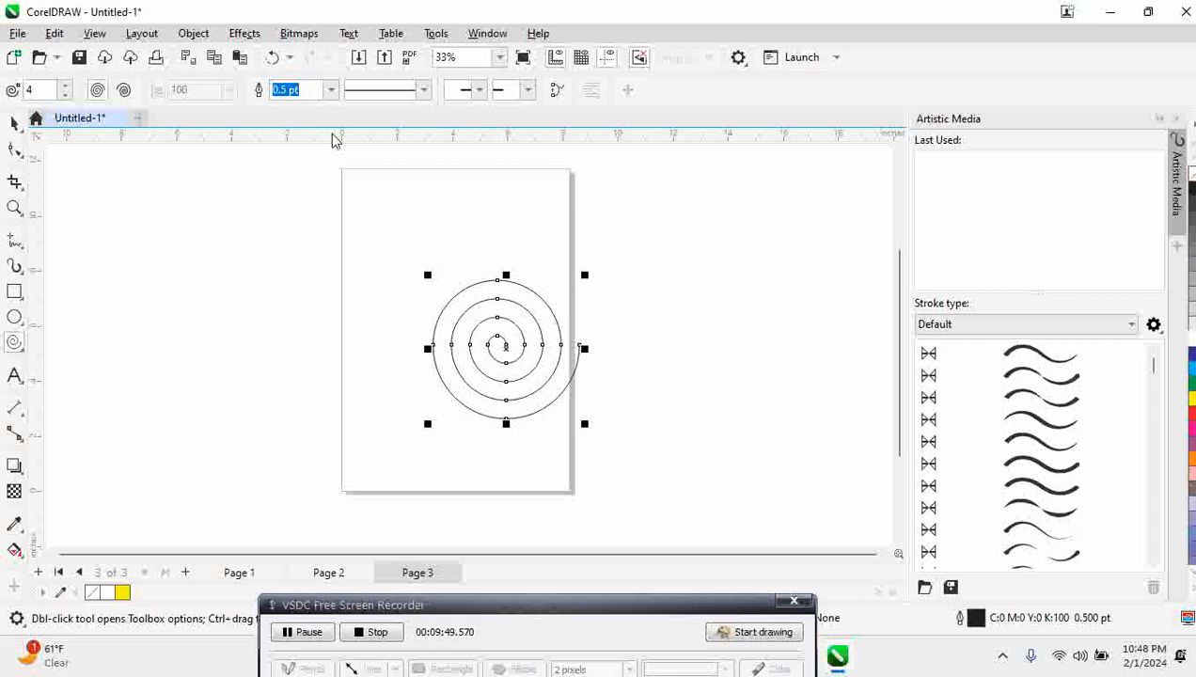
{"action": "left_click", "coordinate": [559, 92]}
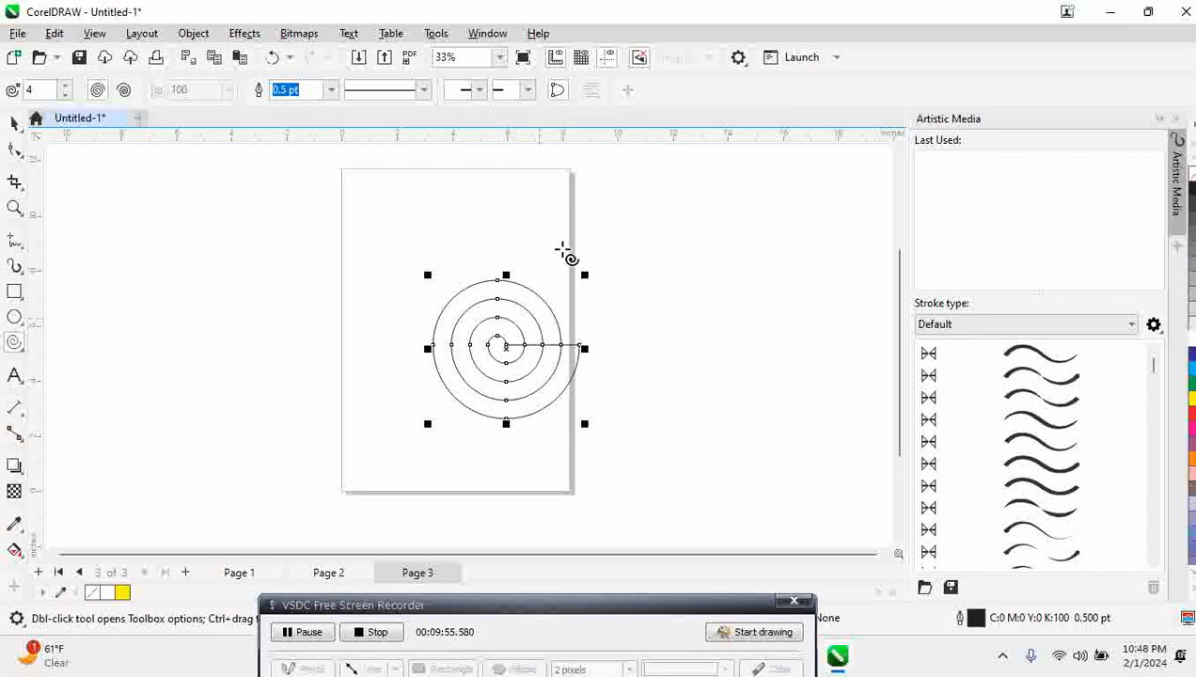
{"action": "key", "text": "ctrl+z"}
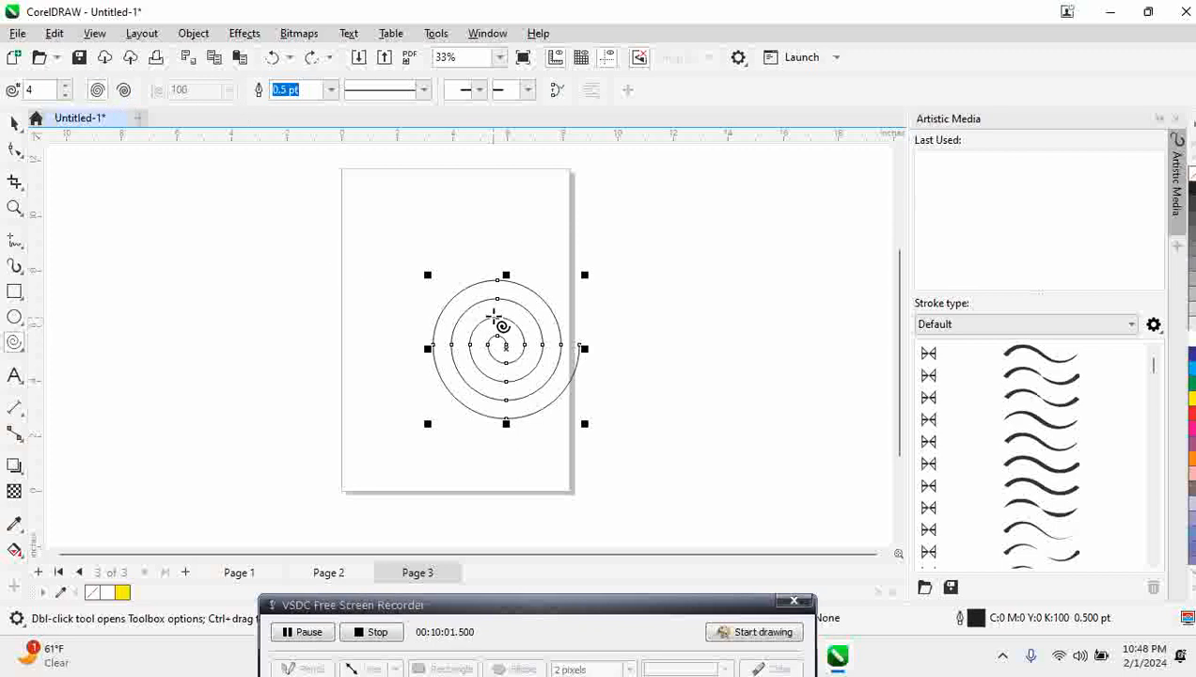
Step: Draw two nine-revolution spirals in the page's upper half: a symmetrical one, and a logarithmic one with expansion factor 100 beside it
{"action": "left_click", "coordinate": [66, 86]}
{"action": "left_click", "coordinate": [67, 86]}
{"action": "left_click", "coordinate": [67, 86]}
{"action": "left_click", "coordinate": [66, 86]}
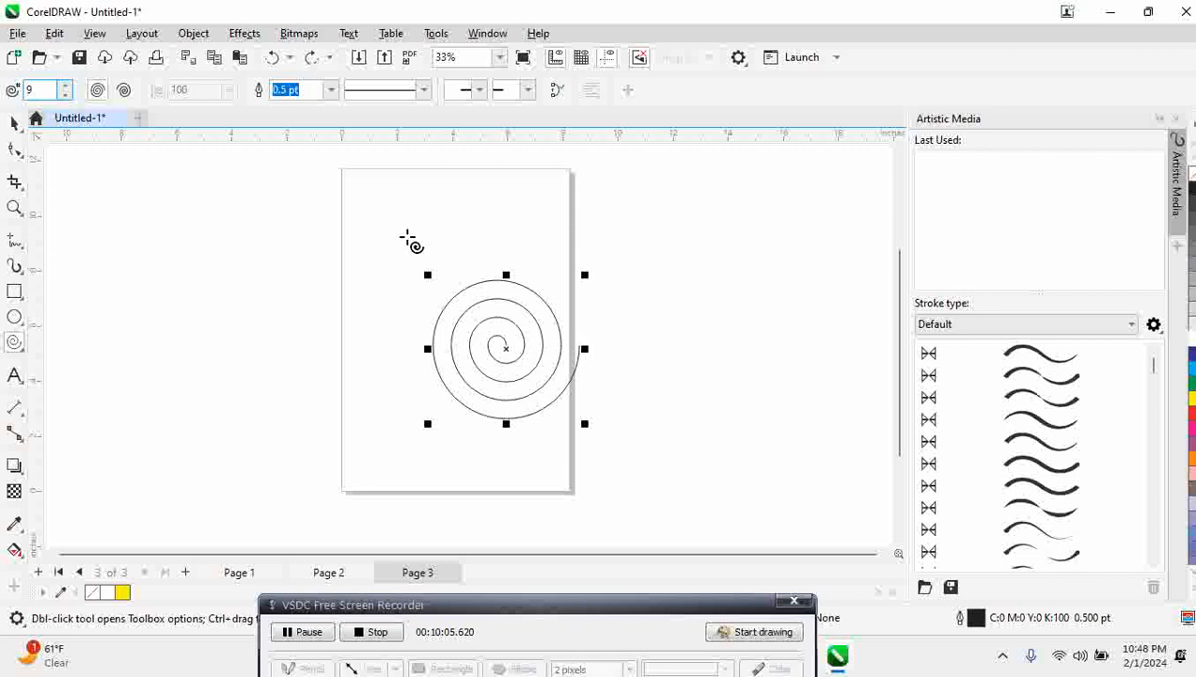
{"action": "mouse_move", "coordinate": [376, 216]}
{"action": "left_mouse_down"}
{"action": "mouse_move", "coordinate": [428, 291]}
{"action": "mouse_move", "coordinate": [500, 336]}
{"action": "left_mouse_up"}
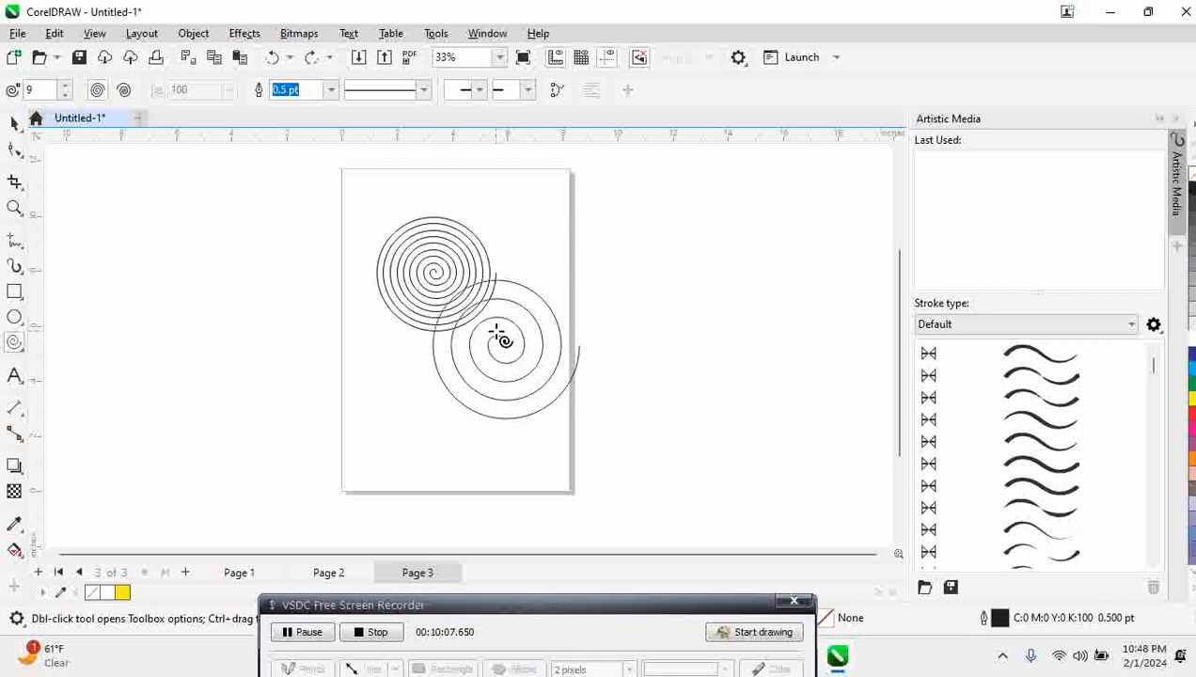
{"action": "left_click", "coordinate": [123, 89]}
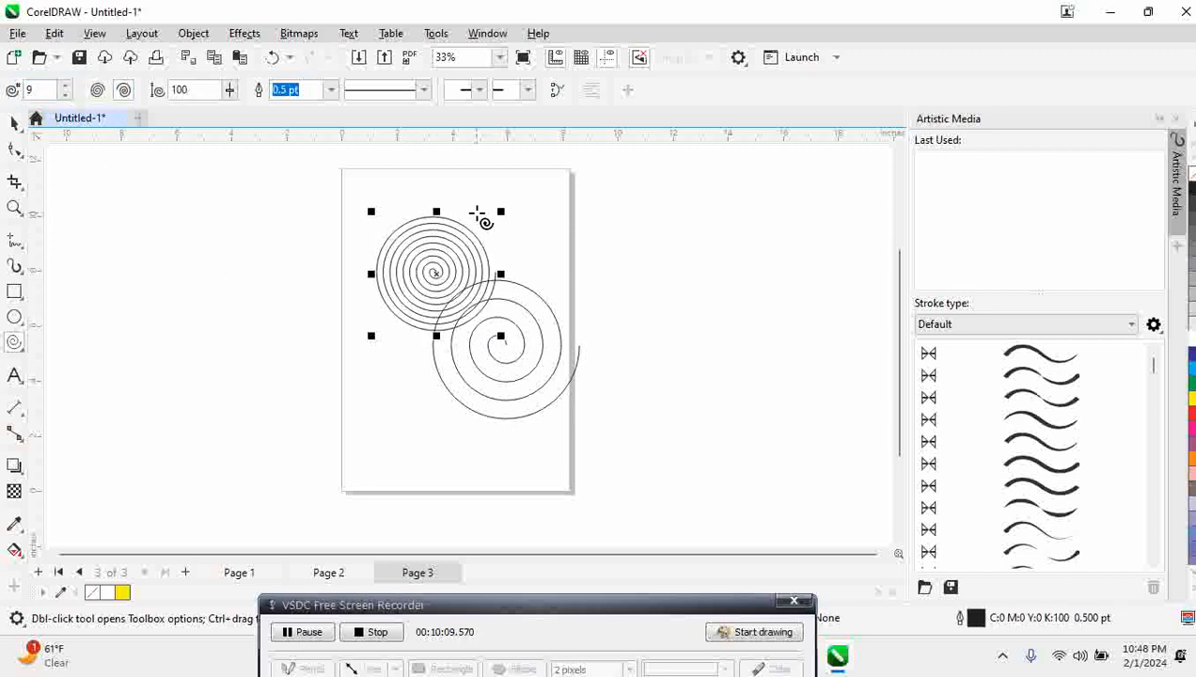
{"action": "left_click_drag", "start_coordinate": [576, 325], "coordinate": [646, 345]}
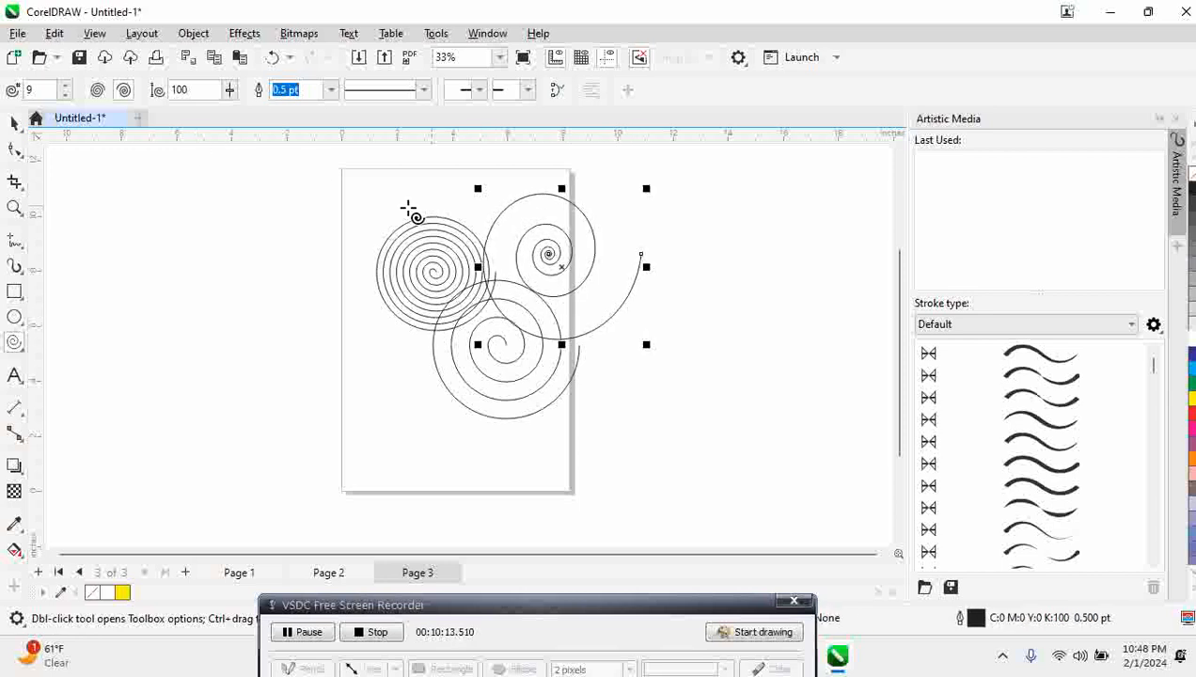
Step: Set the spiral expansion factor to 31 and draw a logarithmic spiral beside the page
{"action": "mouse_move", "coordinate": [229, 89]}
{"action": "left_mouse_down"}
{"action": "mouse_move", "coordinate": [209, 127]}
{"action": "mouse_move", "coordinate": [381, 324]}
{"action": "mouse_move", "coordinate": [230, 103]}
{"action": "mouse_move", "coordinate": [204, 106]}
{"action": "left_mouse_up"}
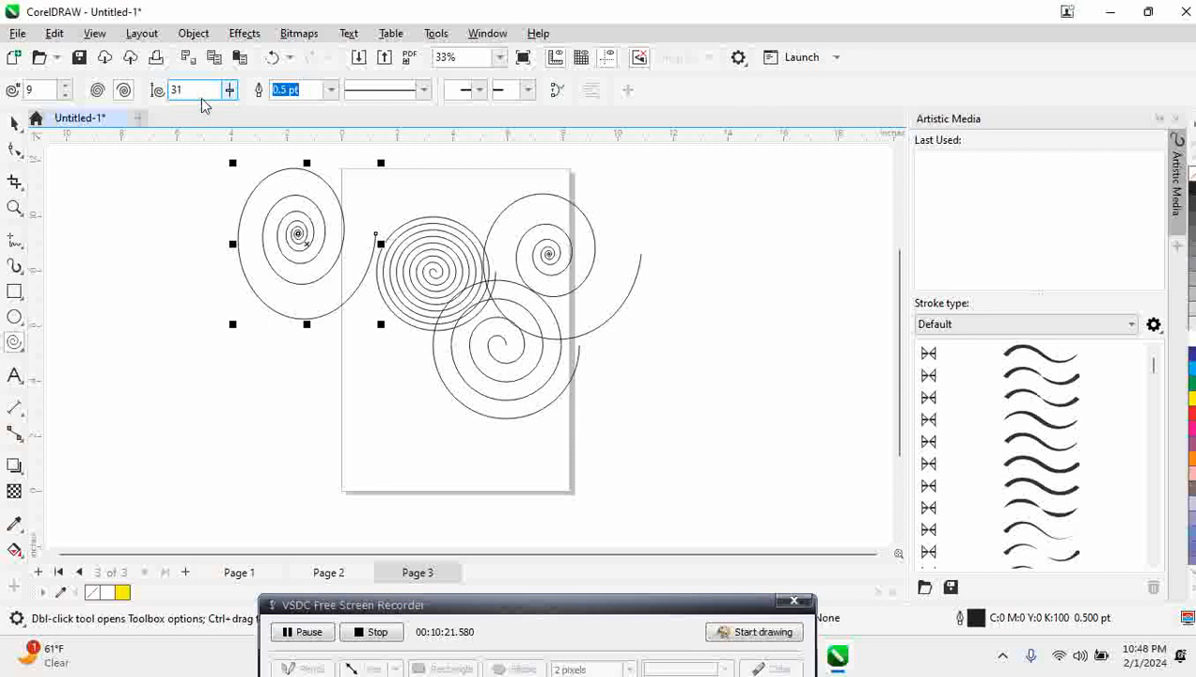
{"action": "double_click", "coordinate": [175, 90]}
{"action": "left_click_drag", "start_coordinate": [178, 256], "coordinate": [350, 402]}
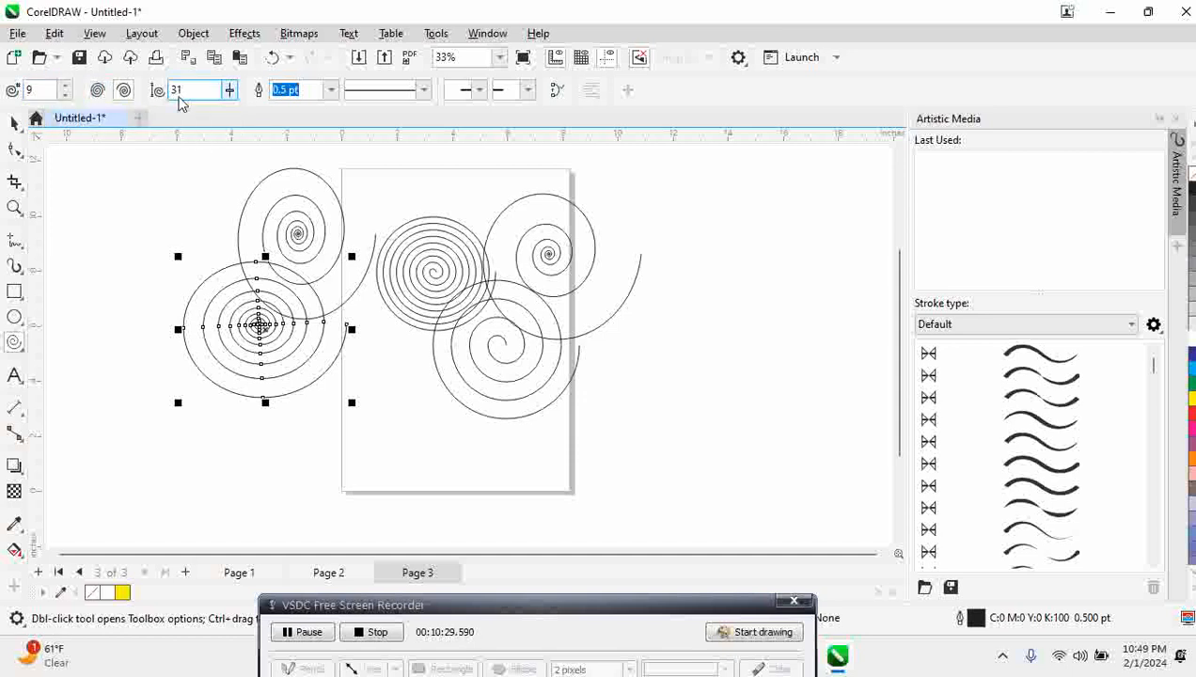
Step: Set the spiral expansion factor to 100 and draw a large logarithmic spiral about 9.7 × 9 inches over the page
{"action": "left_click", "coordinate": [230, 89]}
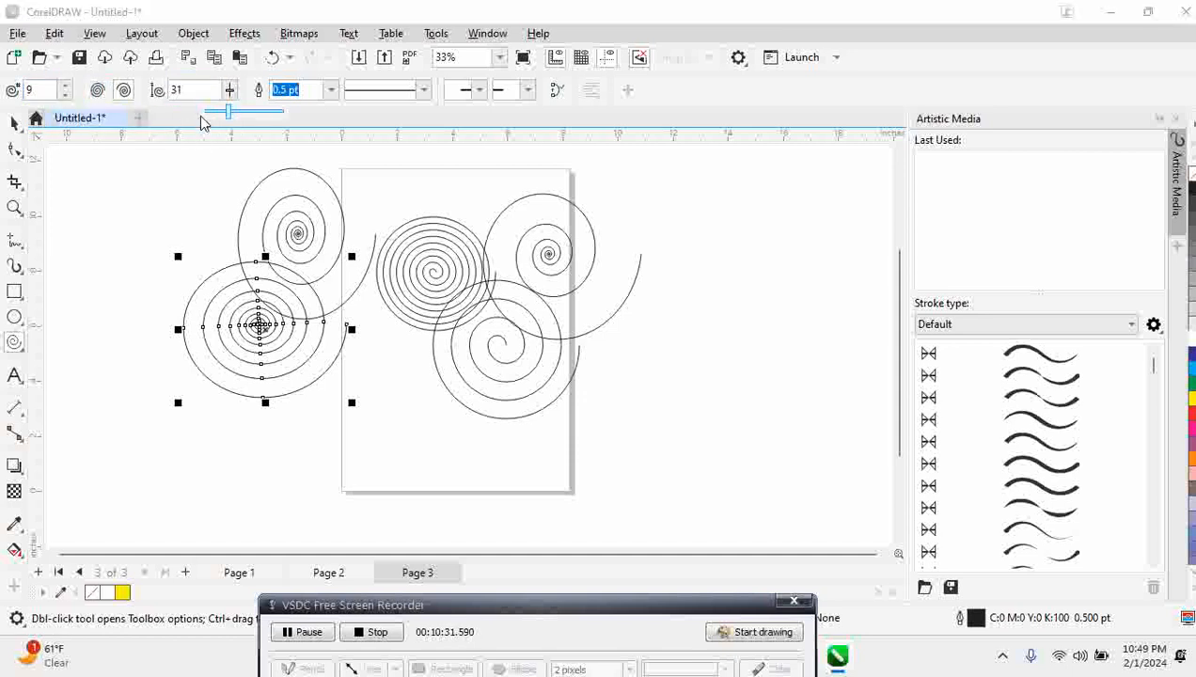
{"action": "left_click_drag", "start_coordinate": [227, 121], "coordinate": [334, 141]}
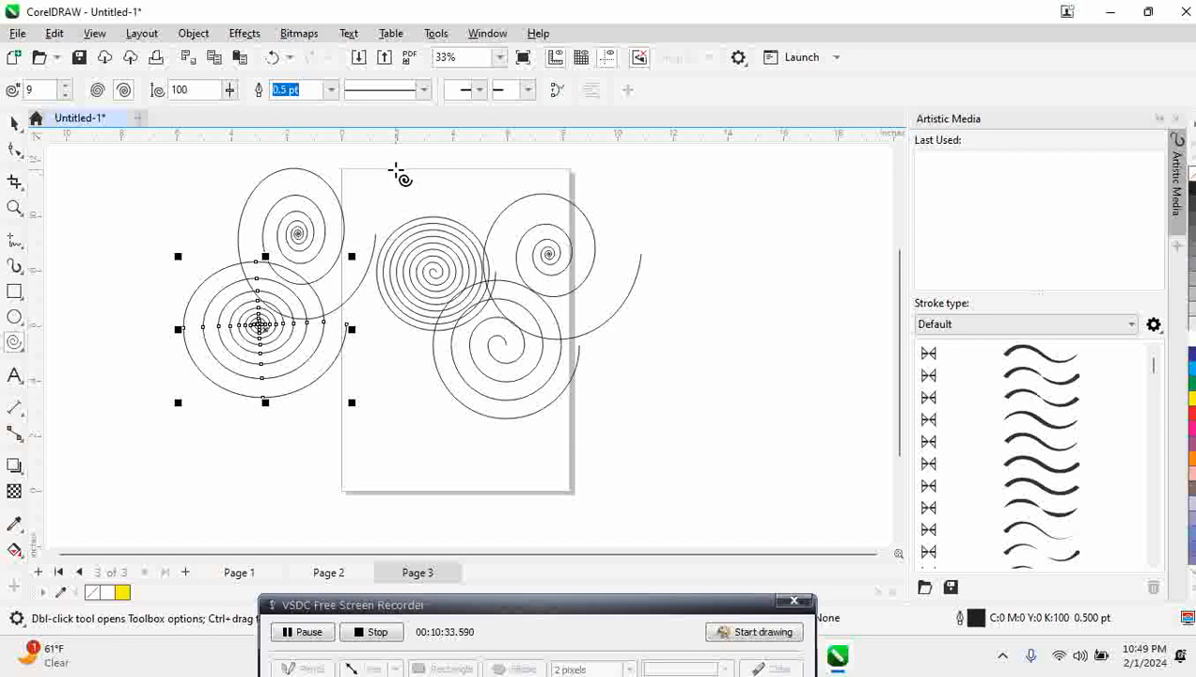
{"action": "left_click_drag", "start_coordinate": [391, 168], "coordinate": [665, 424]}
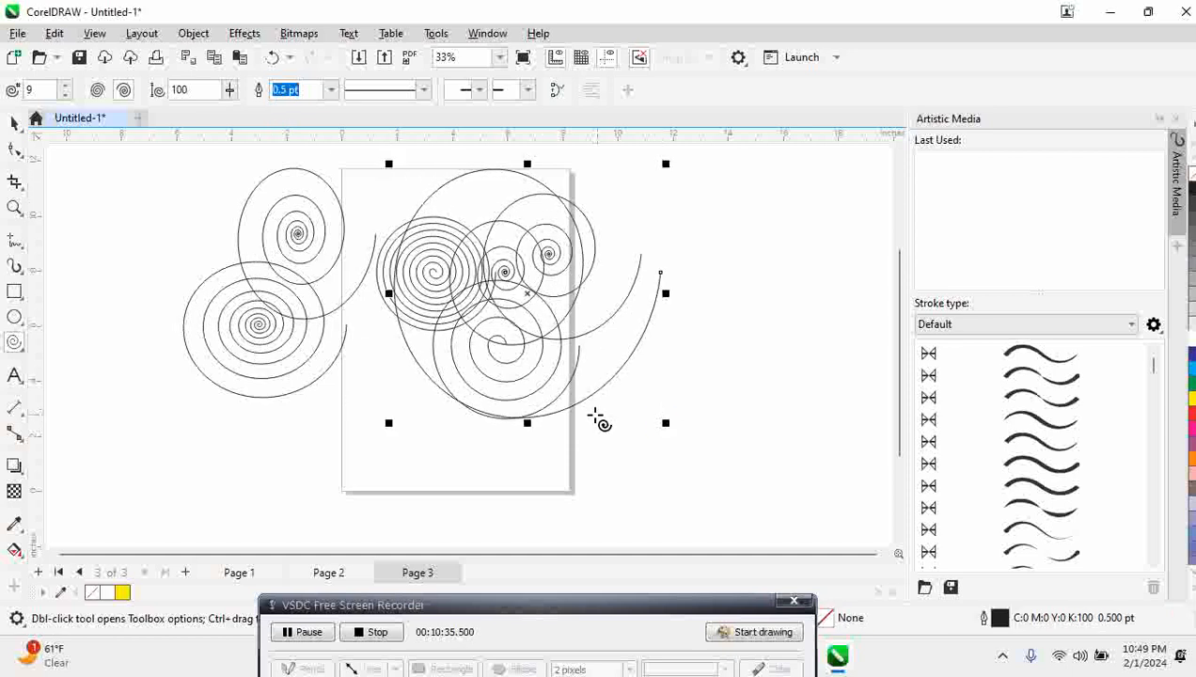
Step: Select all the spirals on and around the page and delete them
{"action": "left_click", "coordinate": [15, 125]}
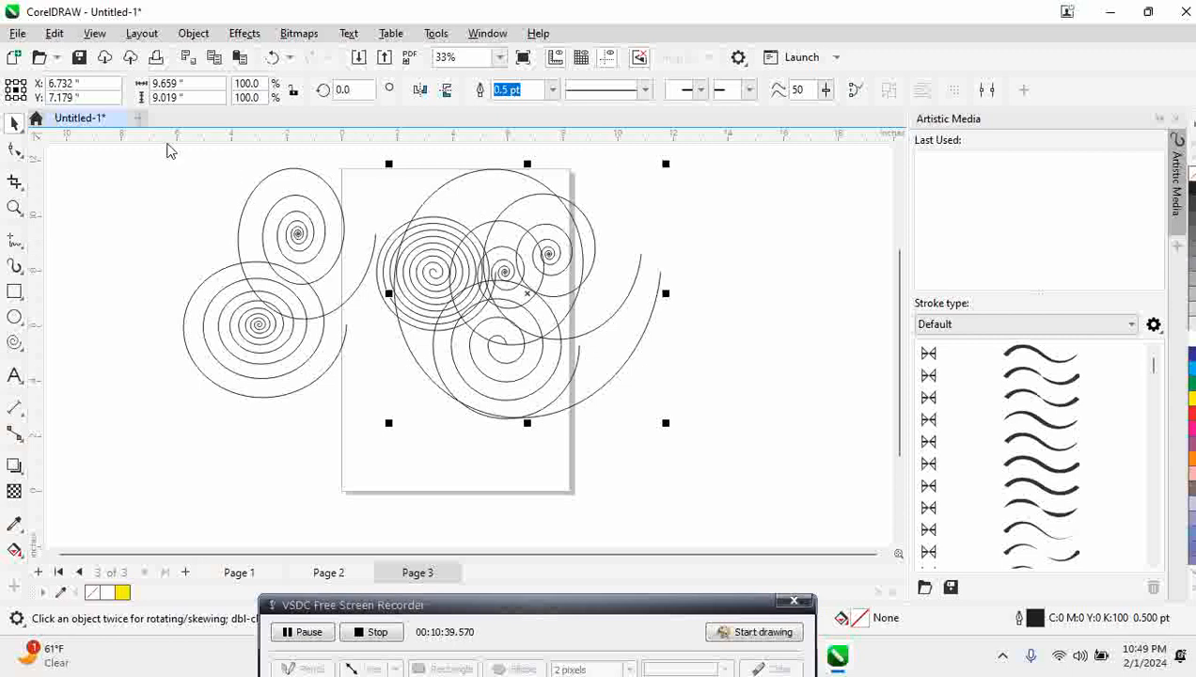
{"action": "left_click_drag", "start_coordinate": [171, 137], "coordinate": [591, 434]}
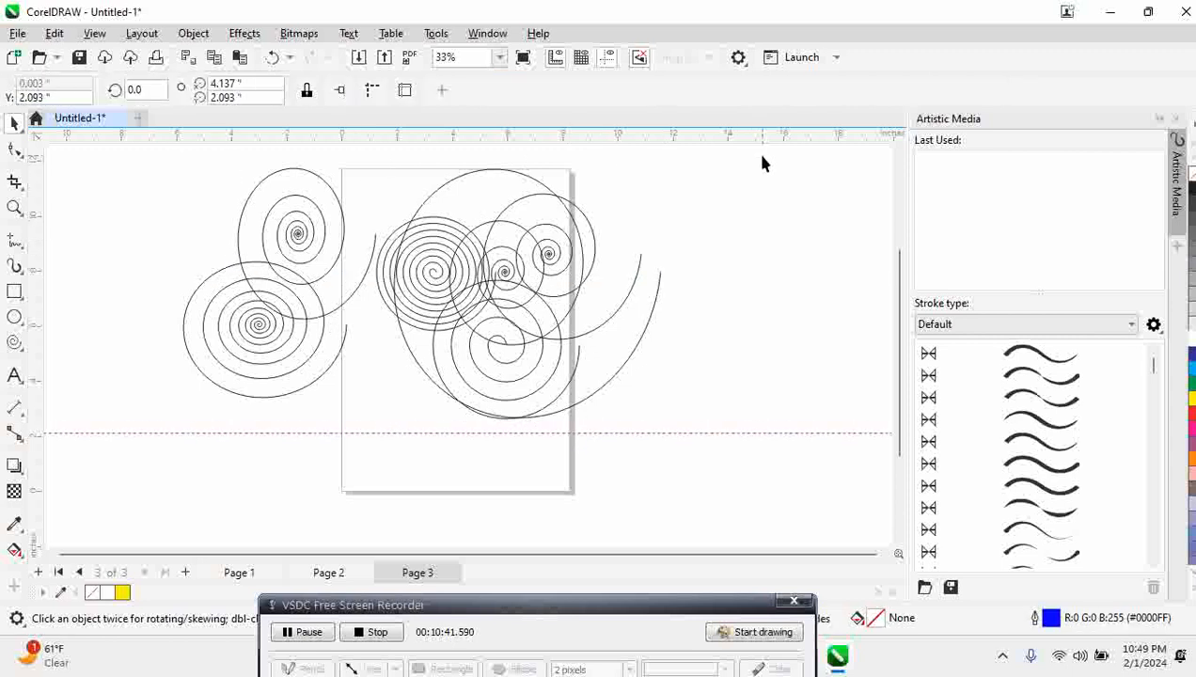
{"action": "left_click_drag", "start_coordinate": [759, 153], "coordinate": [124, 466]}
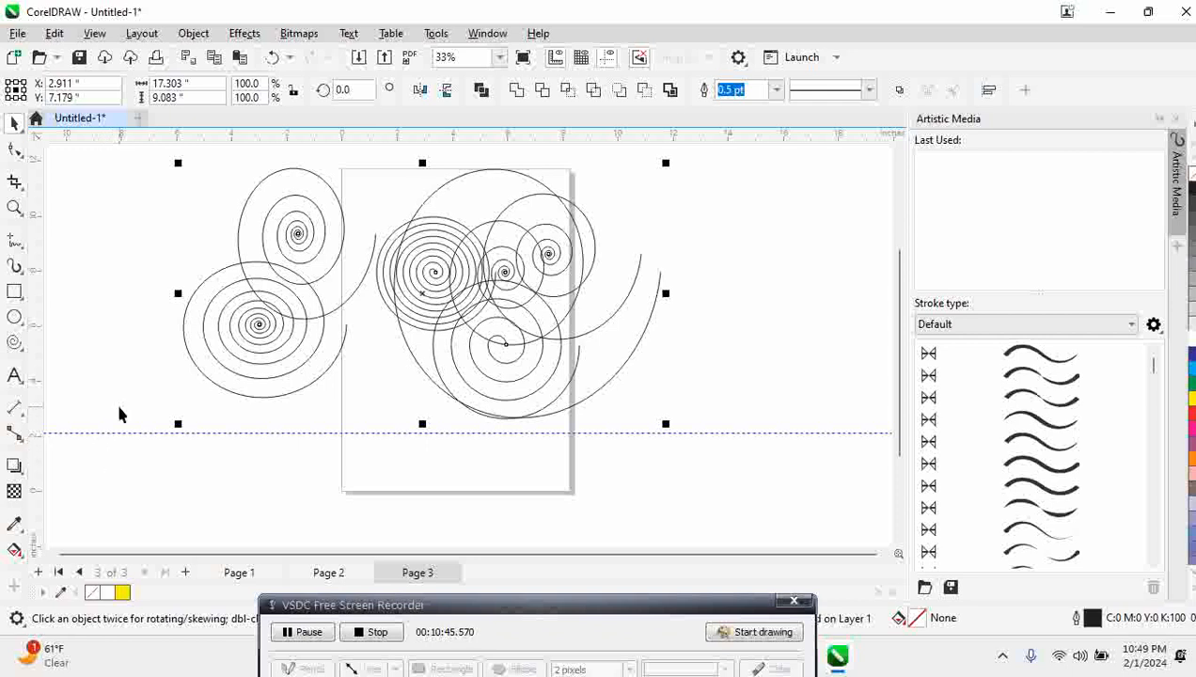
{"action": "key", "text": "Delete"}
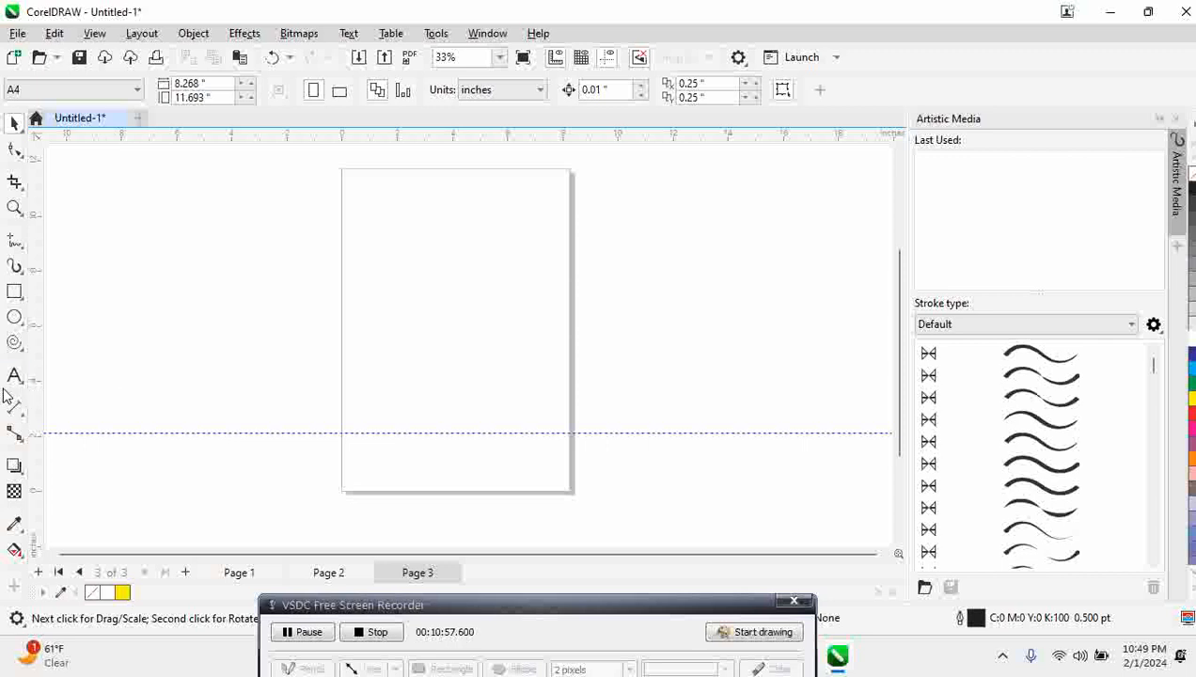
Step: Draw a downward arrow with the Common Shapes tool, about 2.6 × 3.4 inches, near the page's upper edge
{"action": "left_click", "coordinate": [14, 346]}
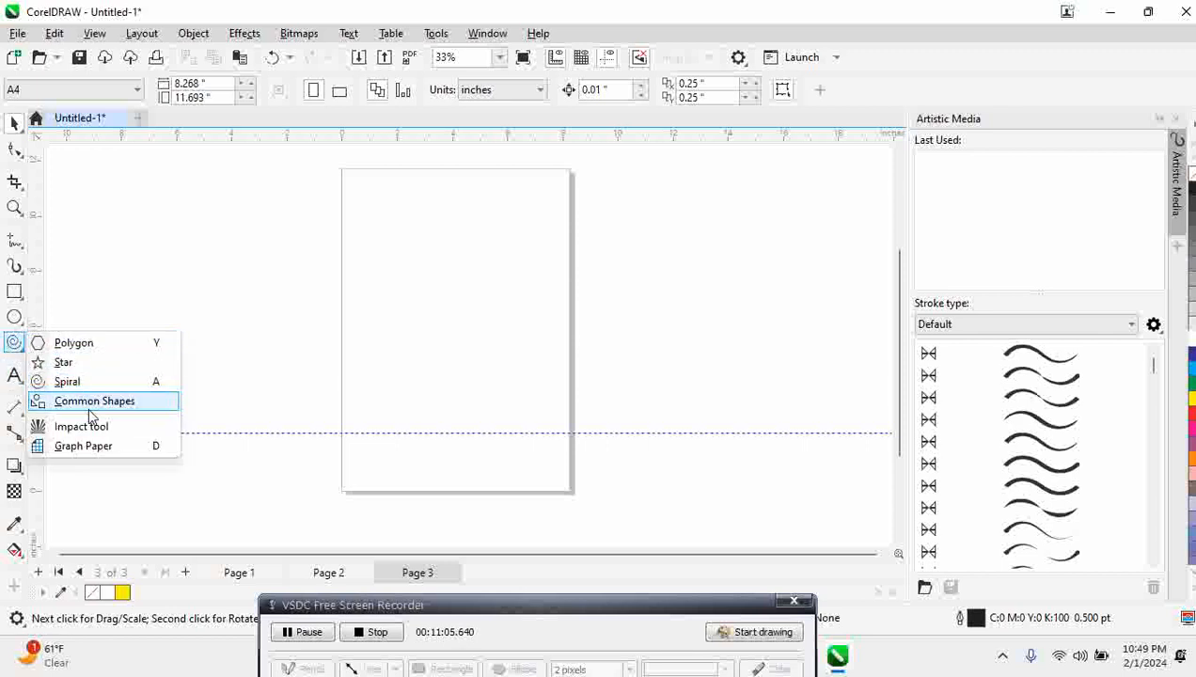
{"action": "left_click", "coordinate": [91, 412]}
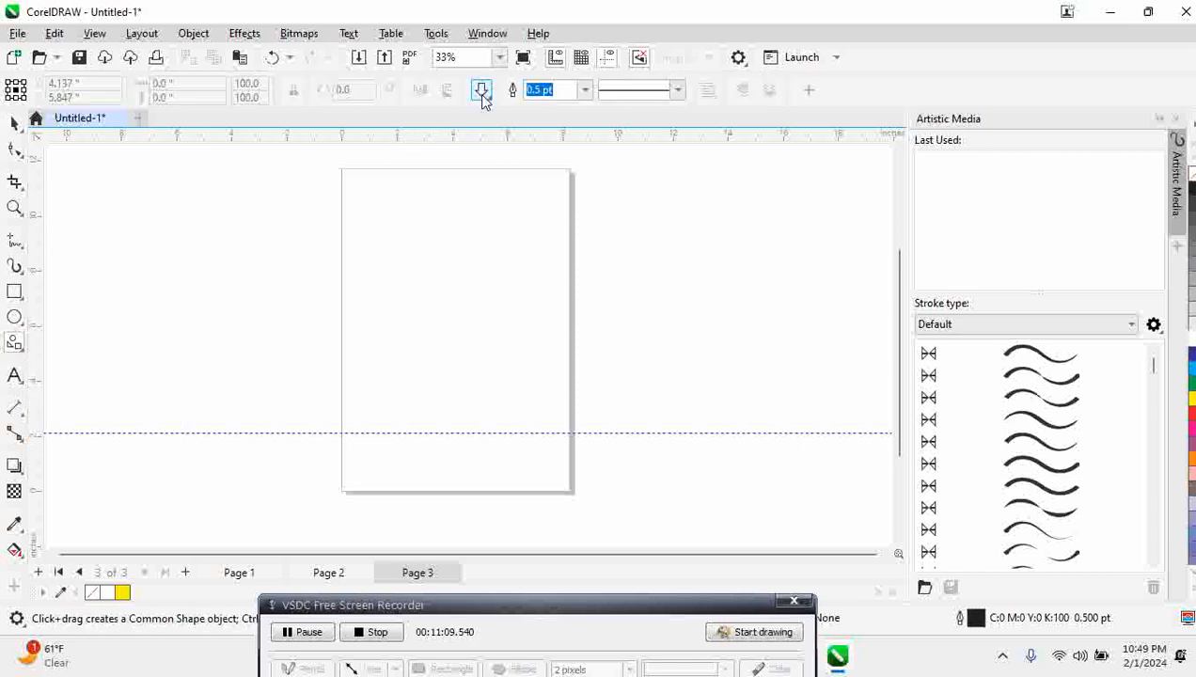
{"action": "left_click_drag", "start_coordinate": [405, 178], "coordinate": [485, 283]}
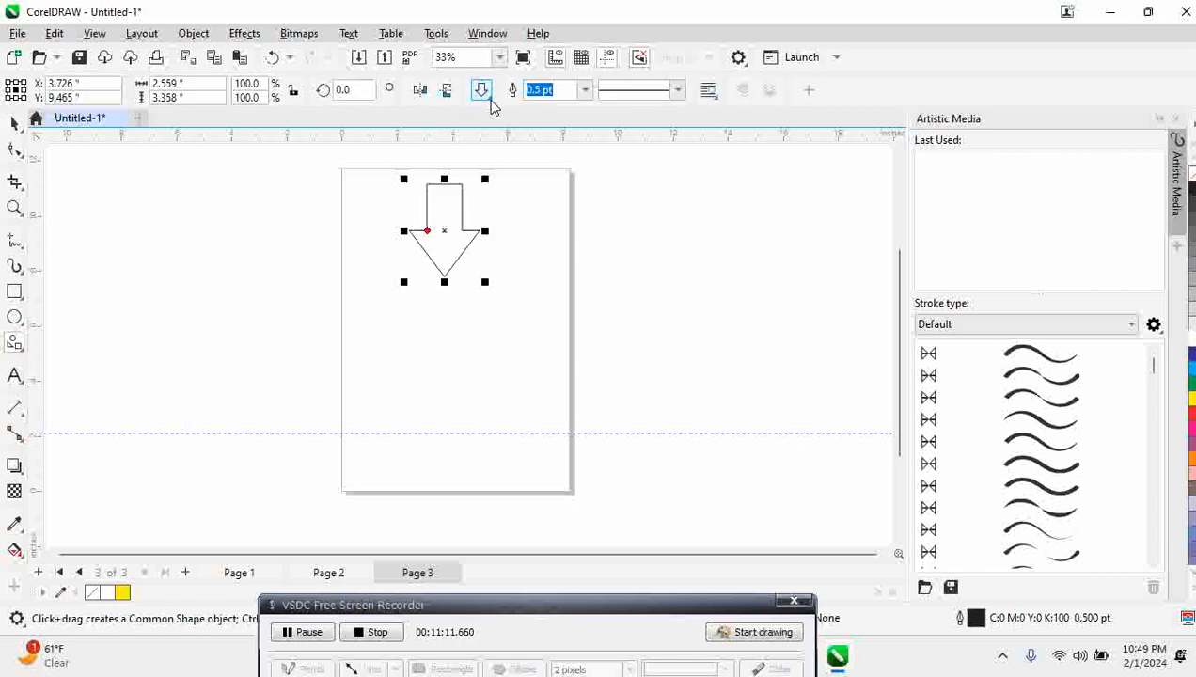
Step: Draw a wavy banner shape below the arrow in the lower part of the page
{"action": "left_click", "coordinate": [488, 98]}
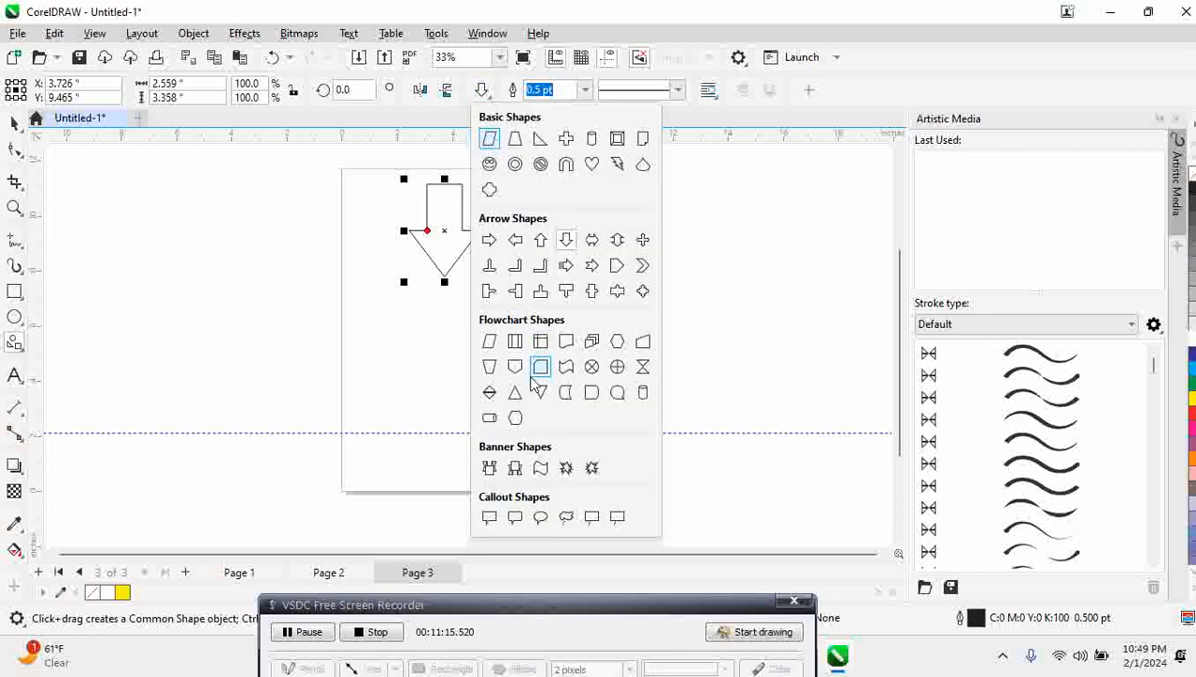
{"action": "left_click", "coordinate": [541, 467]}
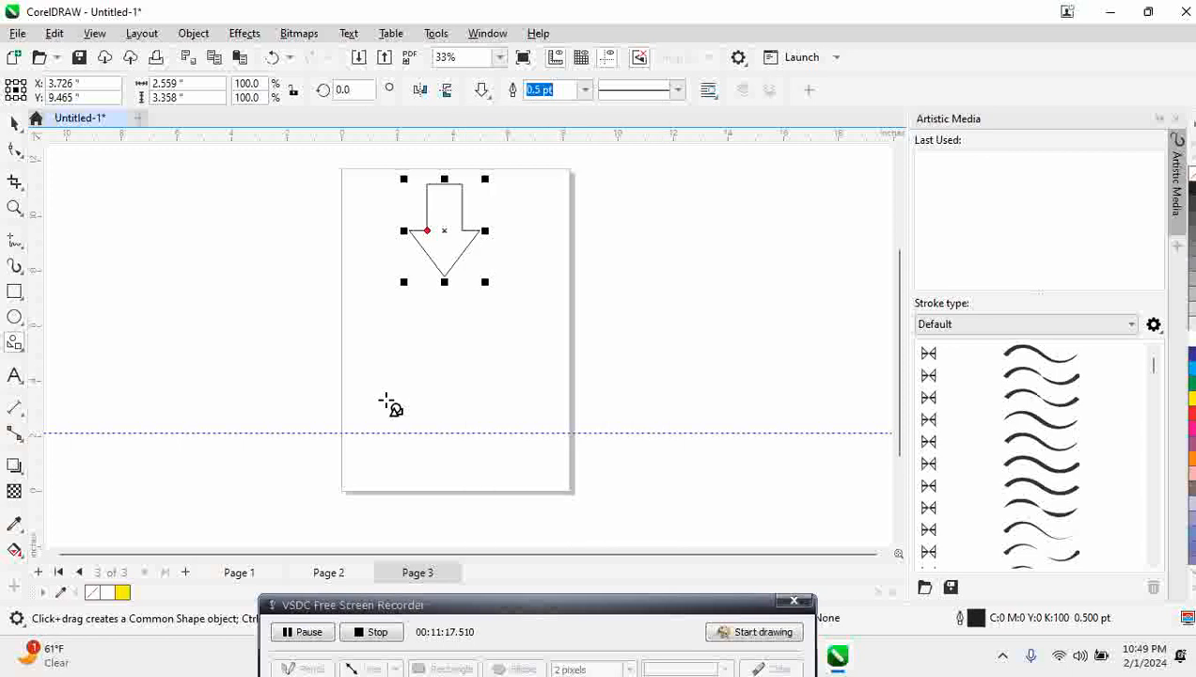
{"action": "left_click_drag", "start_coordinate": [341, 346], "coordinate": [464, 442]}
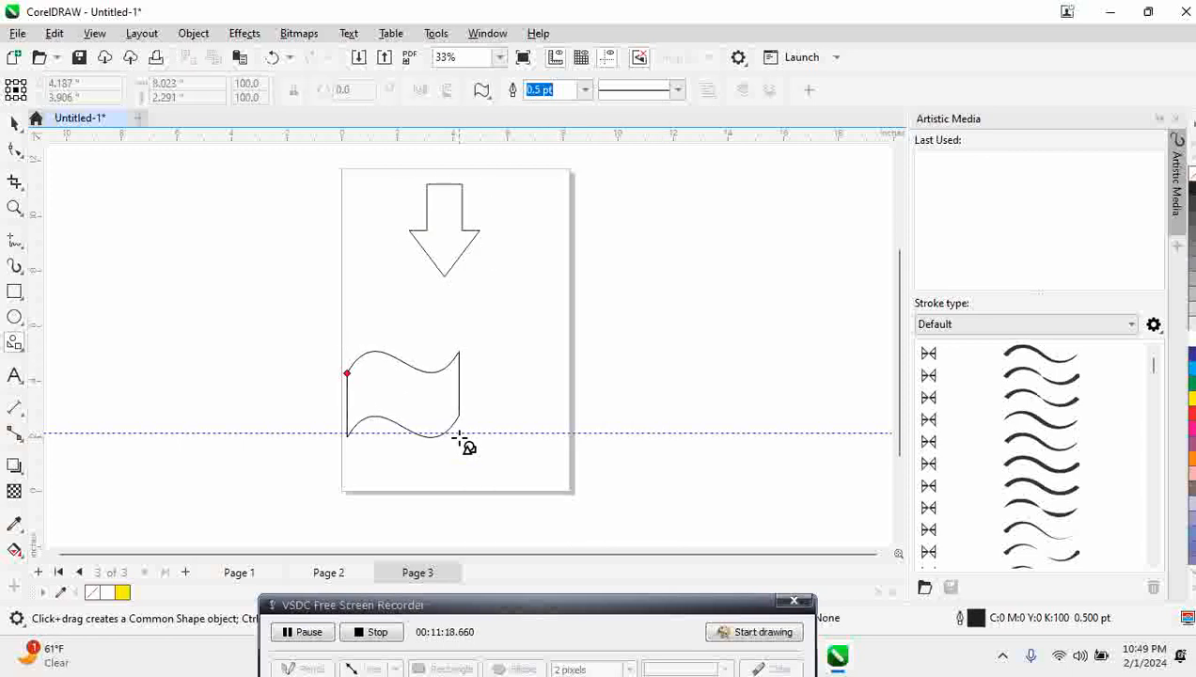
Step: Draw a right-angled arrow bending upward with the Common Shapes tool, about 3.9 × 5.1 inches, across the page's lower right edge
{"action": "left_click", "coordinate": [481, 91]}
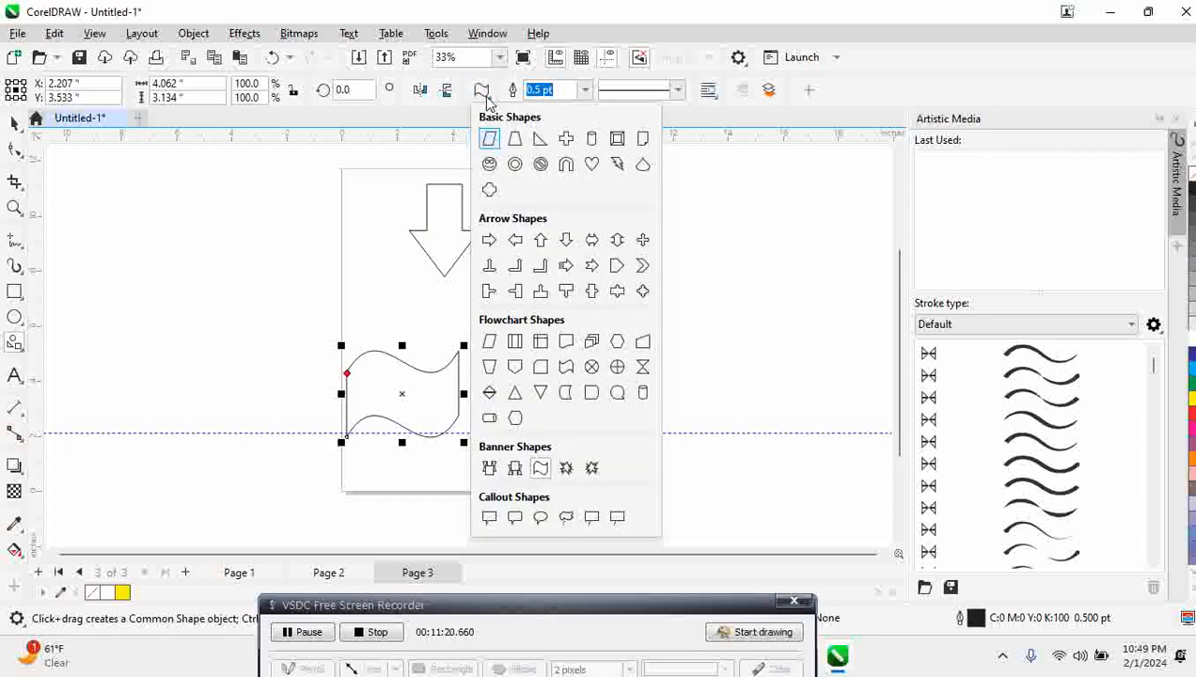
{"action": "left_click", "coordinate": [540, 268]}
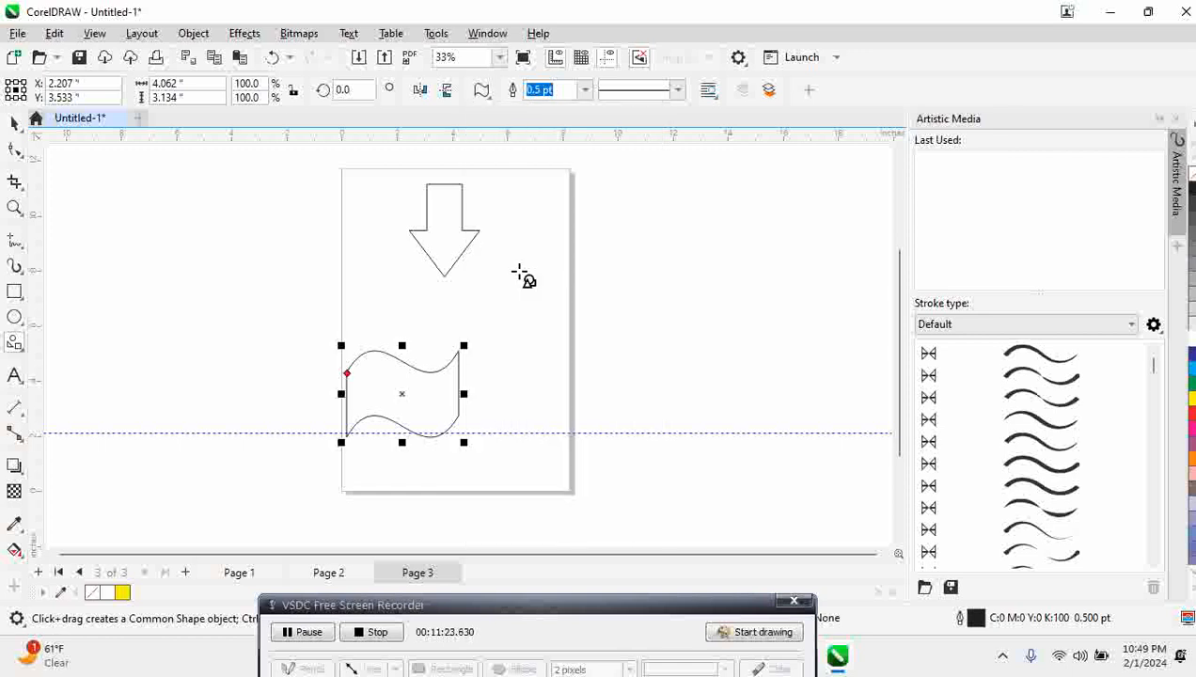
{"action": "left_click_drag", "start_coordinate": [509, 269], "coordinate": [618, 417]}
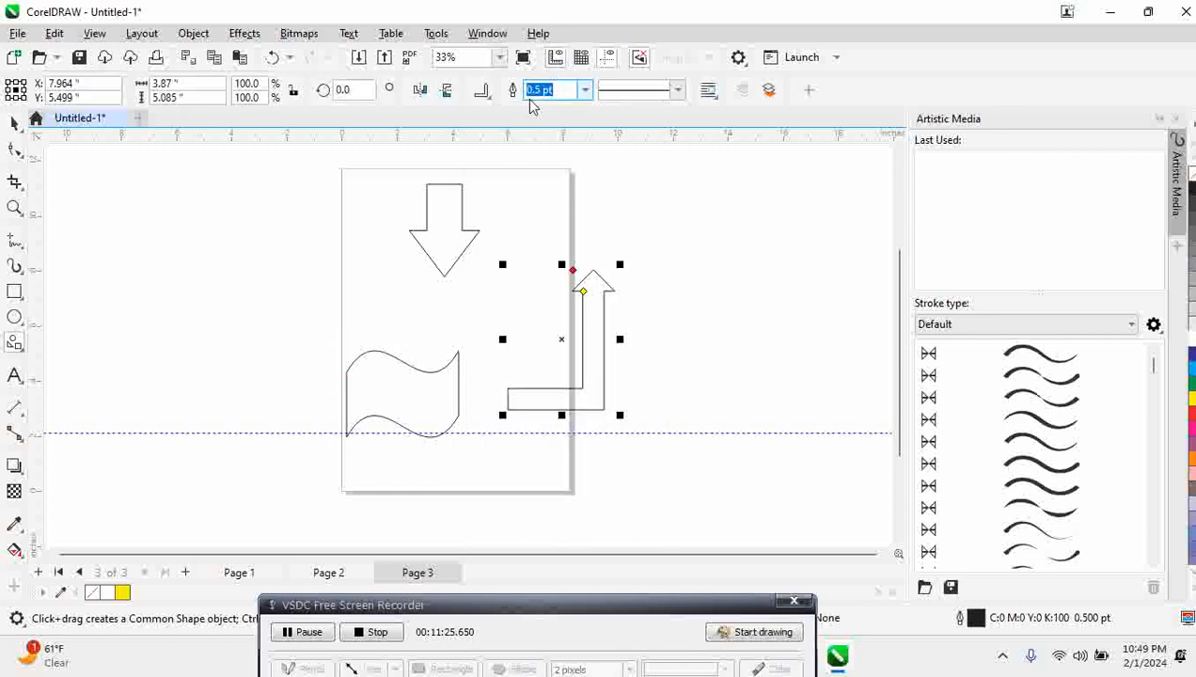
Step: Draw a prohibition-sign shape, about 3.4 × 4.6 inches, beside the downward arrow near the page's upper right corner
{"action": "left_click", "coordinate": [482, 89]}
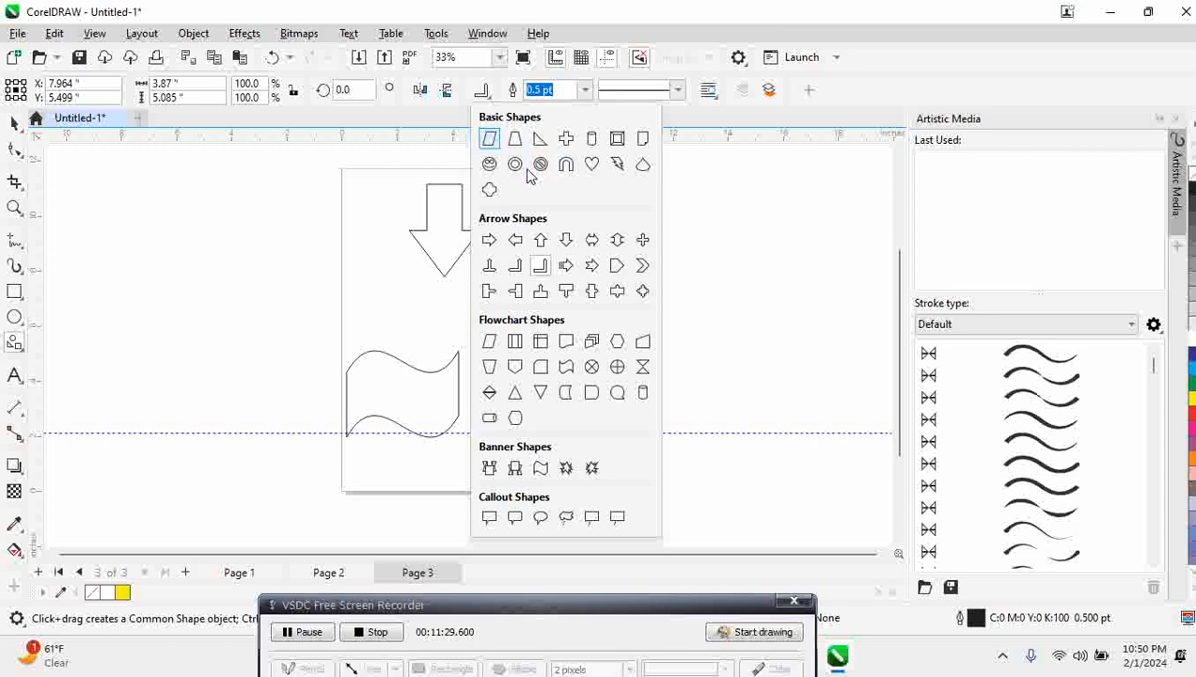
{"action": "left_click", "coordinate": [541, 164]}
{"action": "left_click_drag", "start_coordinate": [503, 181], "coordinate": [588, 296]}
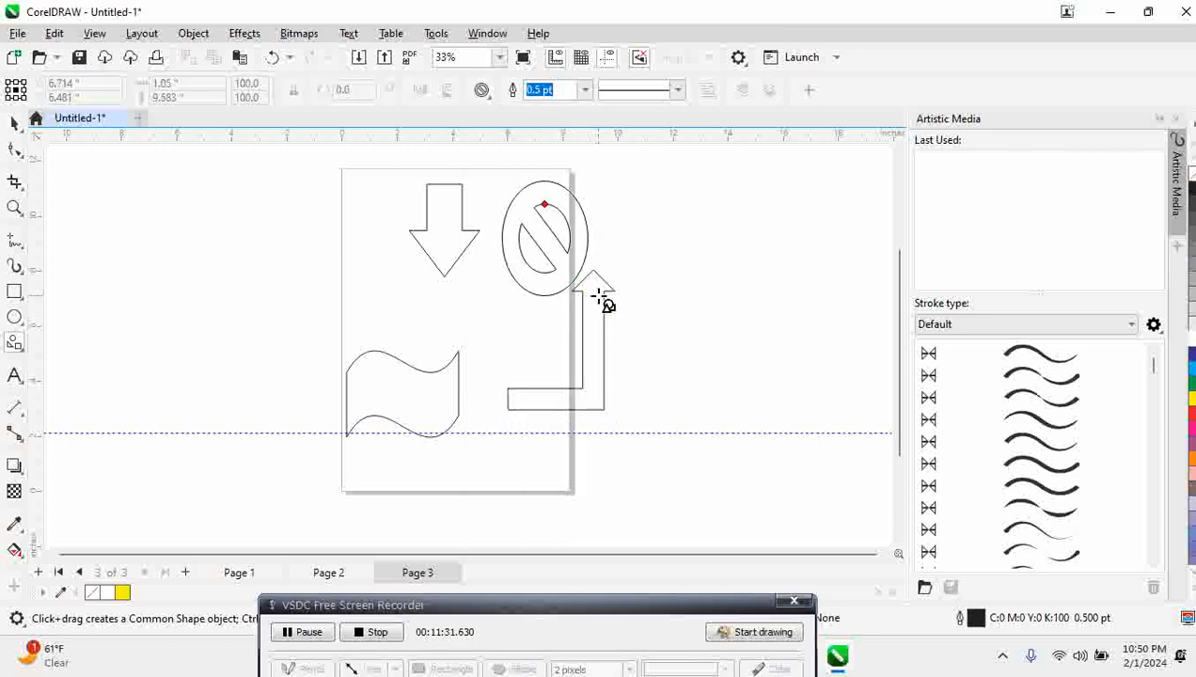
Step: Draw a lightning bolt shape, about 4.4 × 5.4 inches, across the page's upper left edge
{"action": "left_click", "coordinate": [484, 92]}
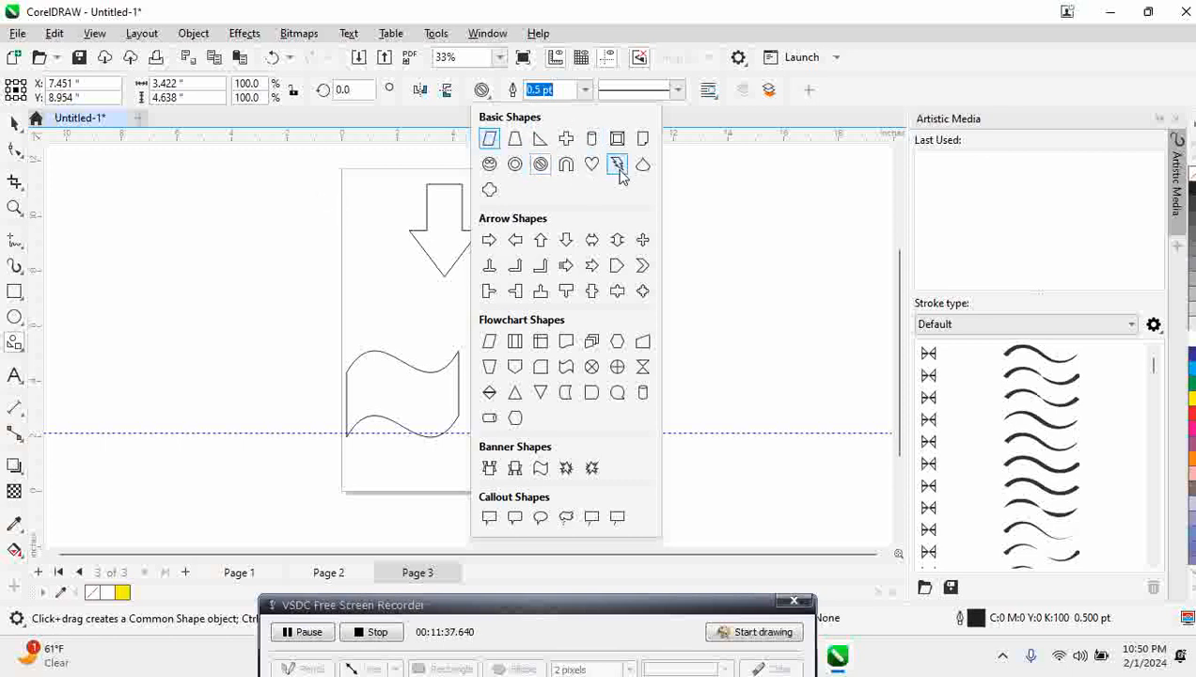
{"action": "left_click", "coordinate": [617, 165]}
{"action": "left_click_drag", "start_coordinate": [264, 172], "coordinate": [390, 320]}
Step: Select all the common shapes on and around the page and delete them
{"action": "key", "text": "space"}
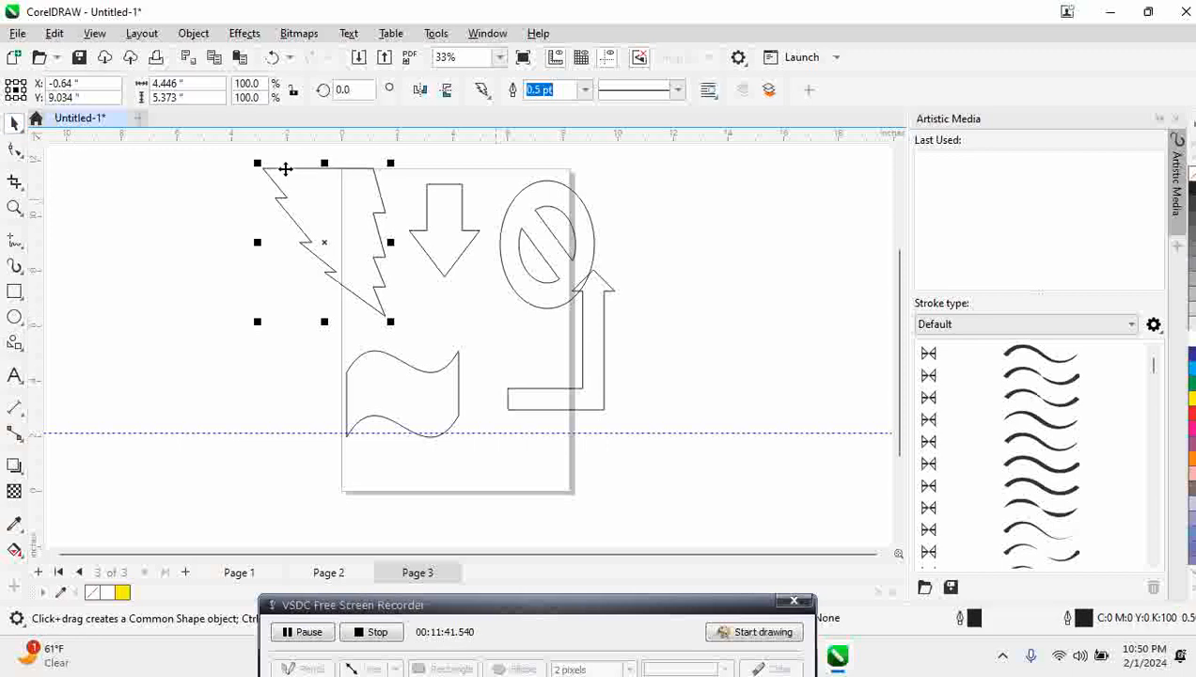
{"action": "left_click_drag", "start_coordinate": [231, 157], "coordinate": [677, 512]}
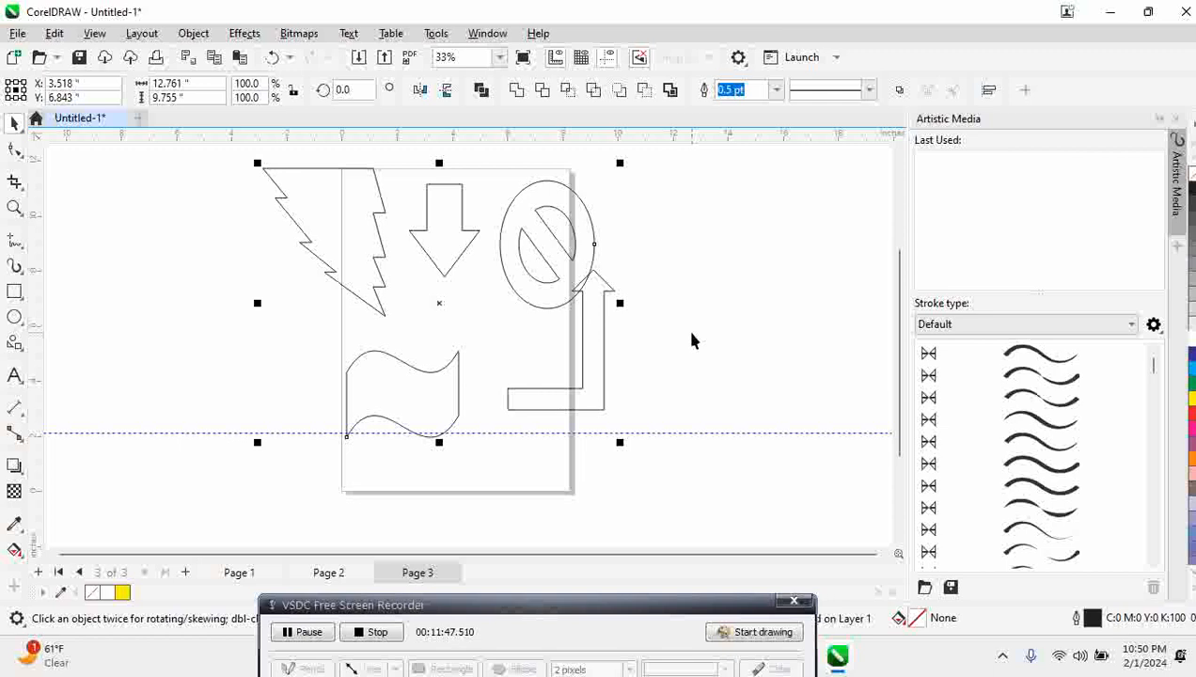
{"action": "left_click", "coordinate": [28, 353]}
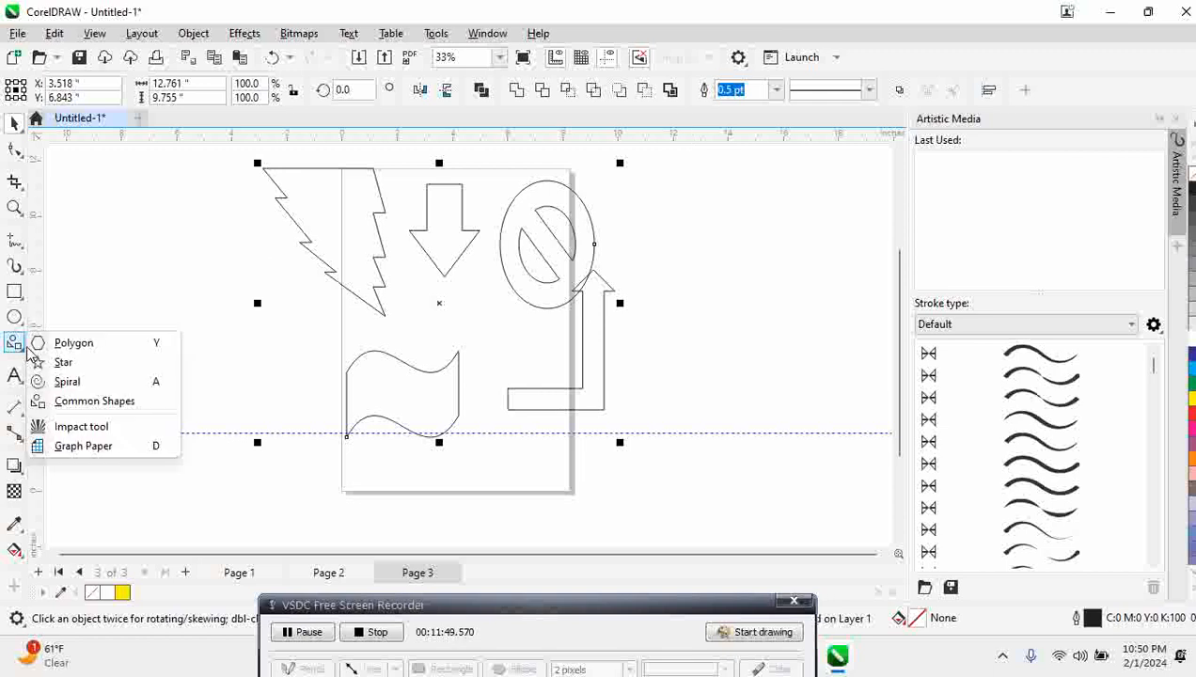
{"action": "left_click", "coordinate": [66, 341]}
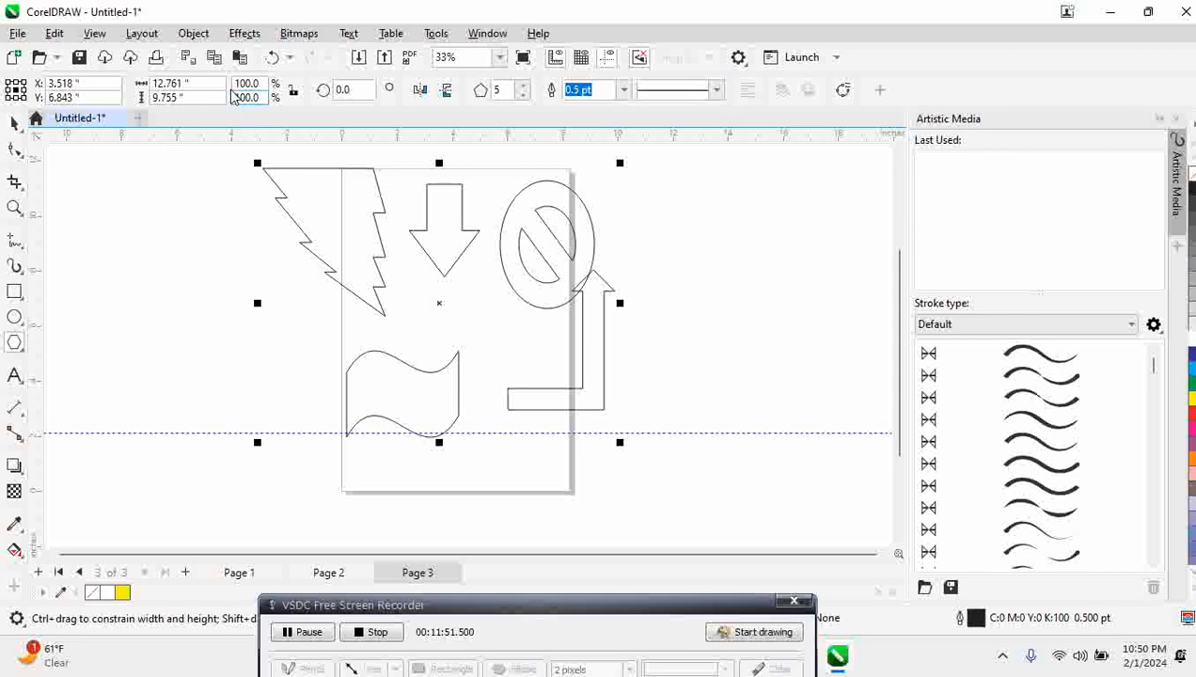
{"action": "key", "text": "Delete"}
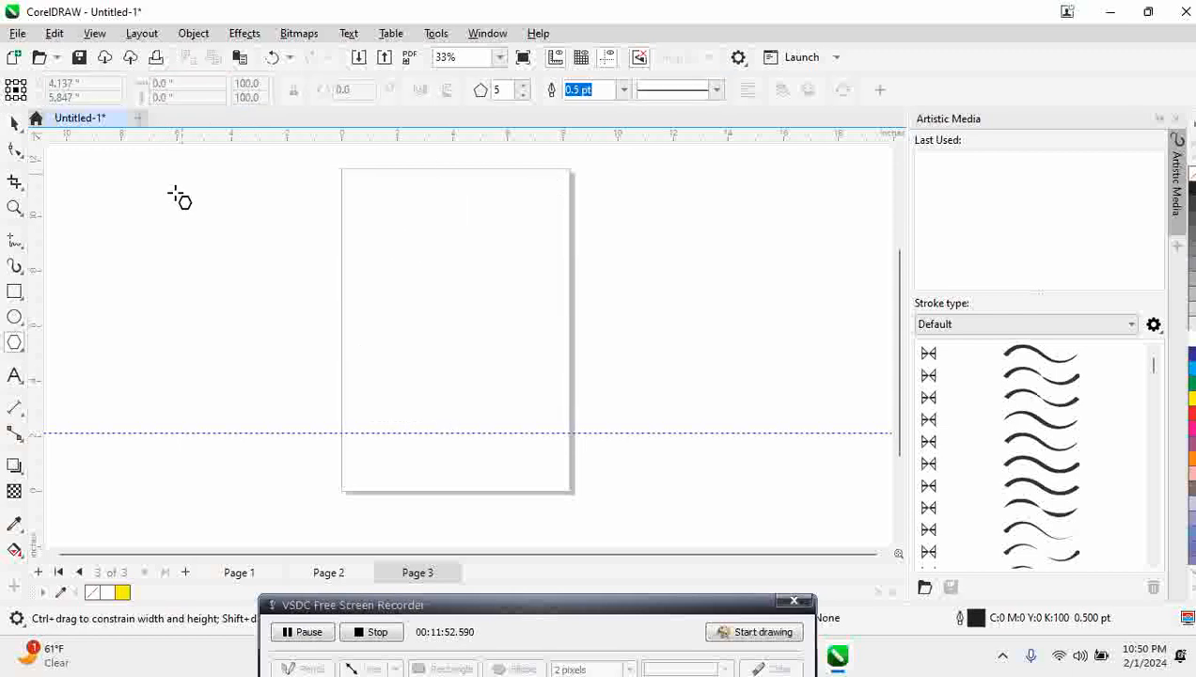
{"action": "left_click", "coordinate": [26, 350]}
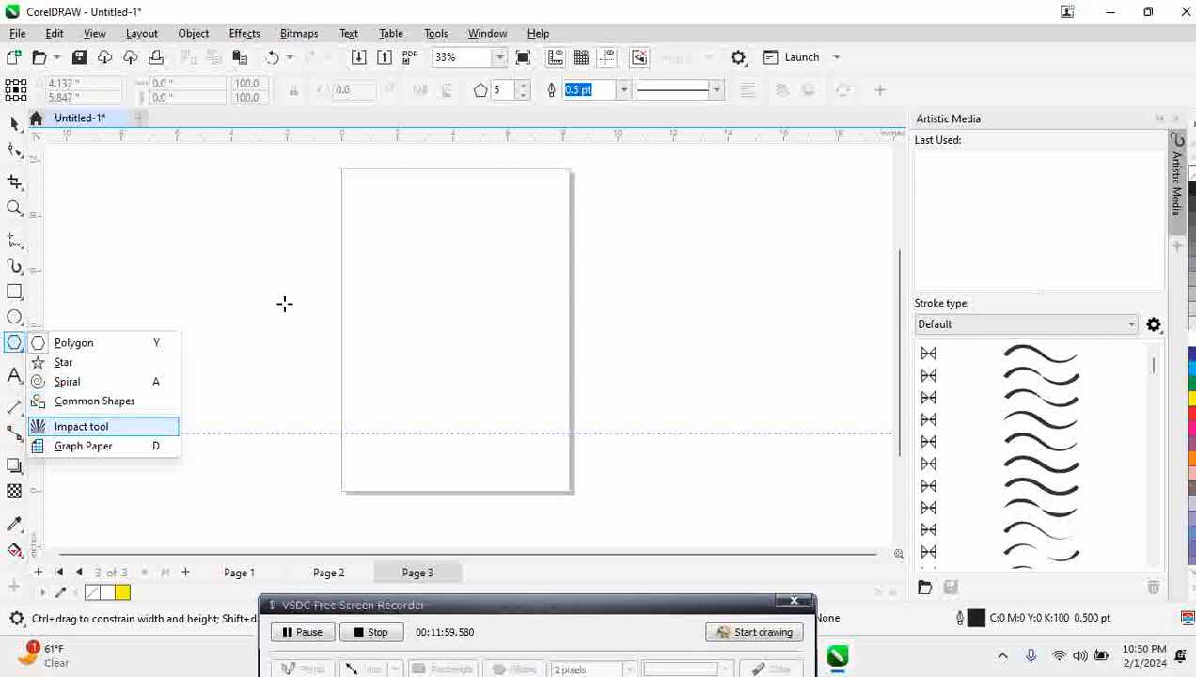
{"action": "left_click", "coordinate": [383, 215]}
{"action": "left_click_drag", "start_coordinate": [420, 365], "coordinate": [424, 416]}
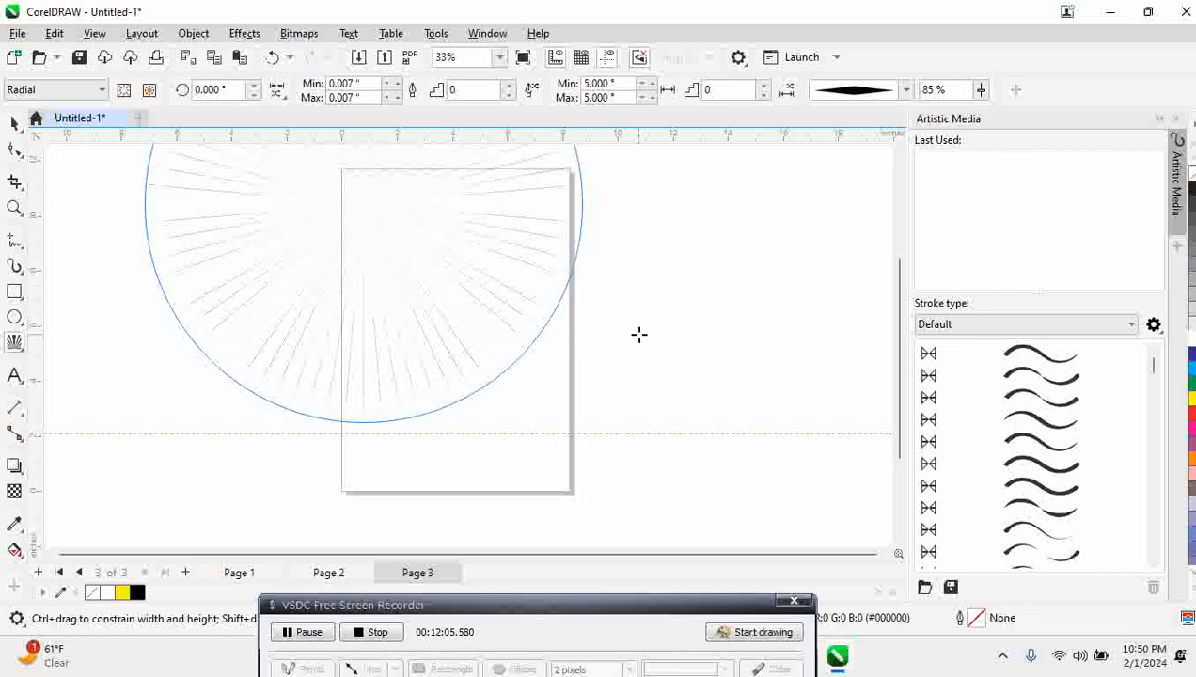
{"action": "left_click", "coordinate": [678, 430]}
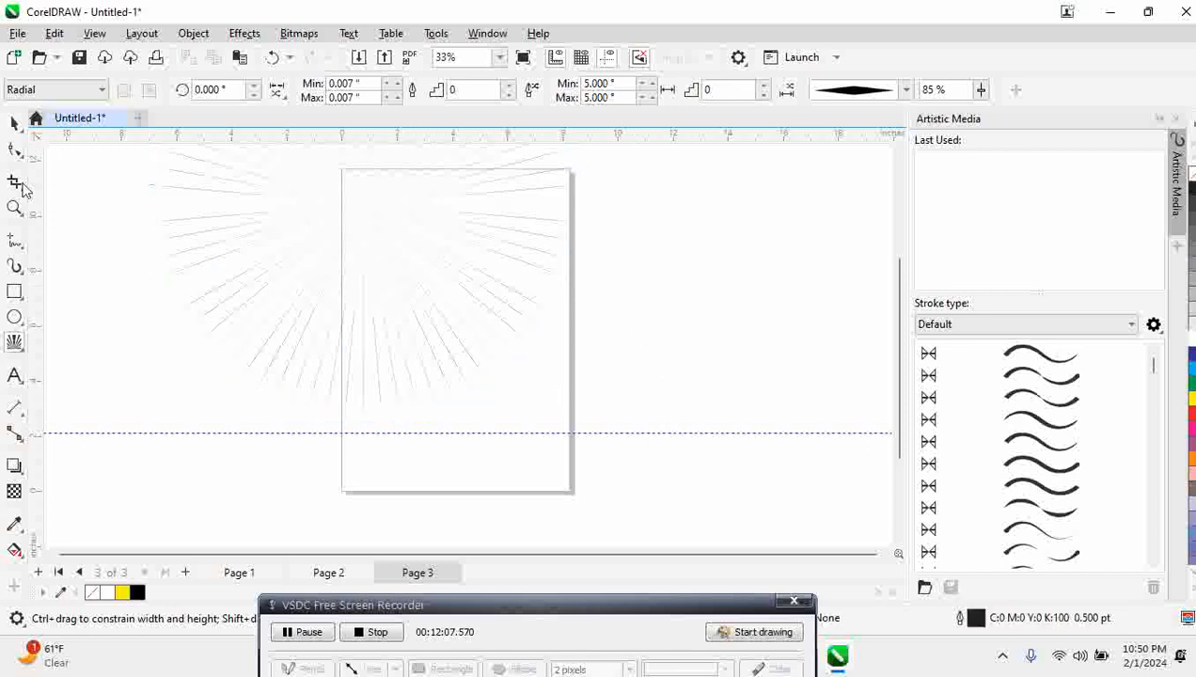
{"action": "left_click", "coordinate": [14, 123]}
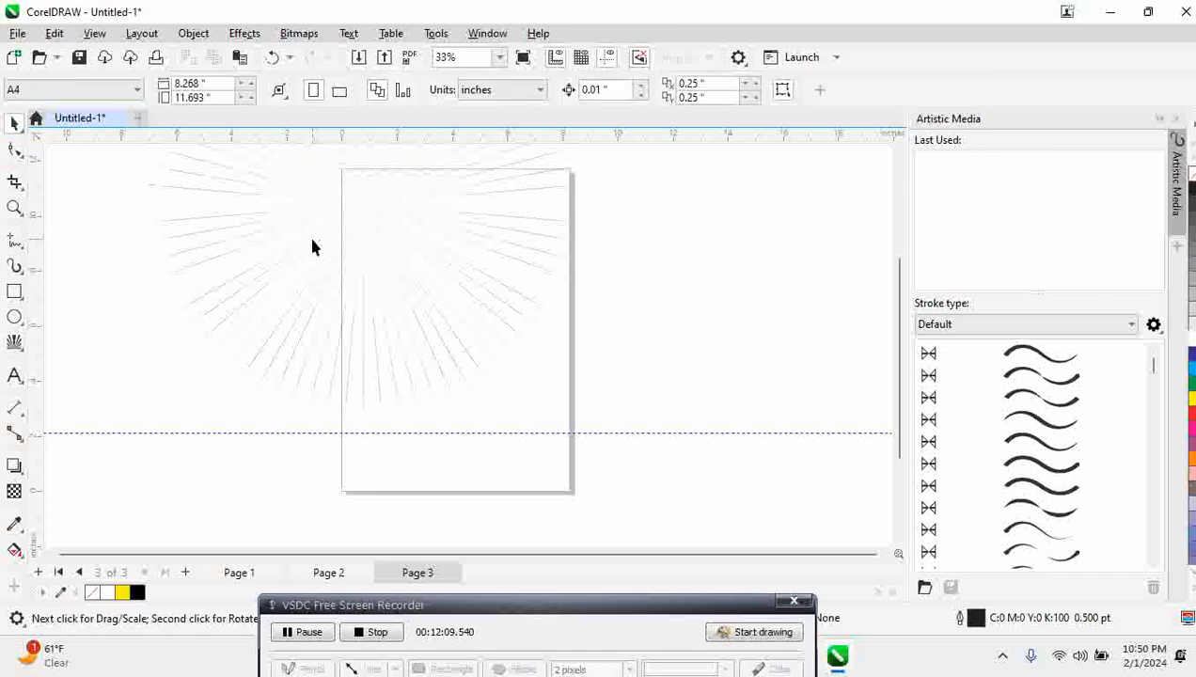
{"action": "left_click", "coordinate": [311, 247]}
{"action": "key", "text": "Delete"}
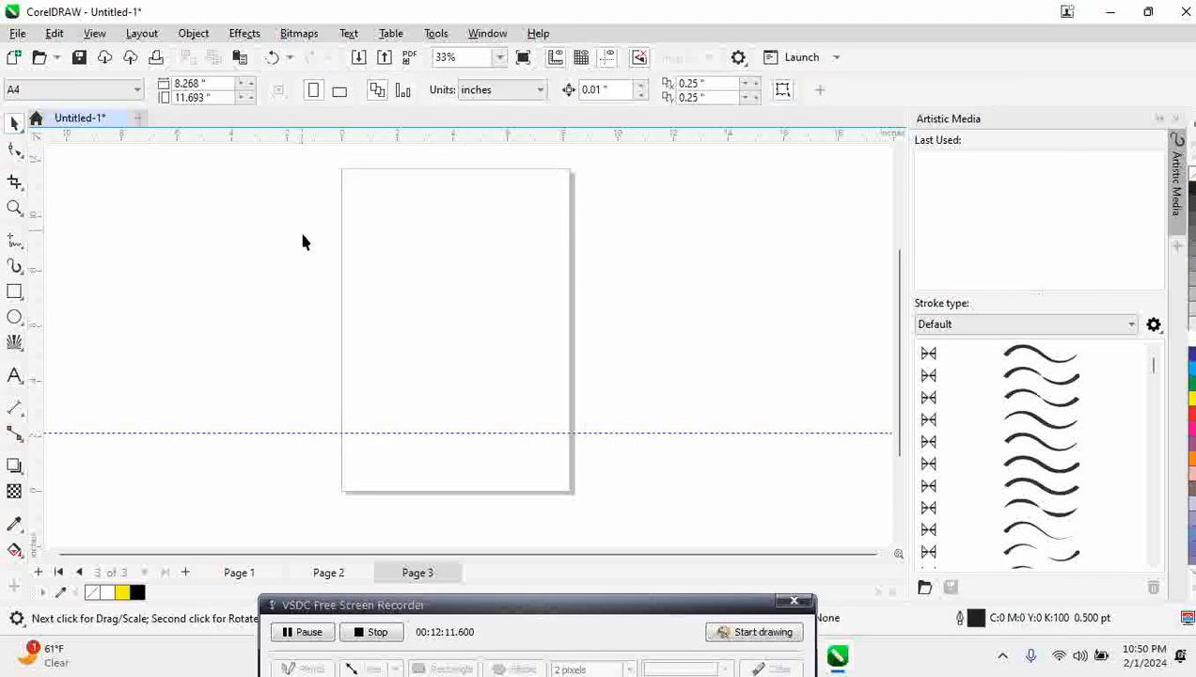
Step: Draw a radial effect about 4.2 inches across with the Impact tool inside the page and give its lines the elliptical style
{"action": "left_click", "coordinate": [15, 343]}
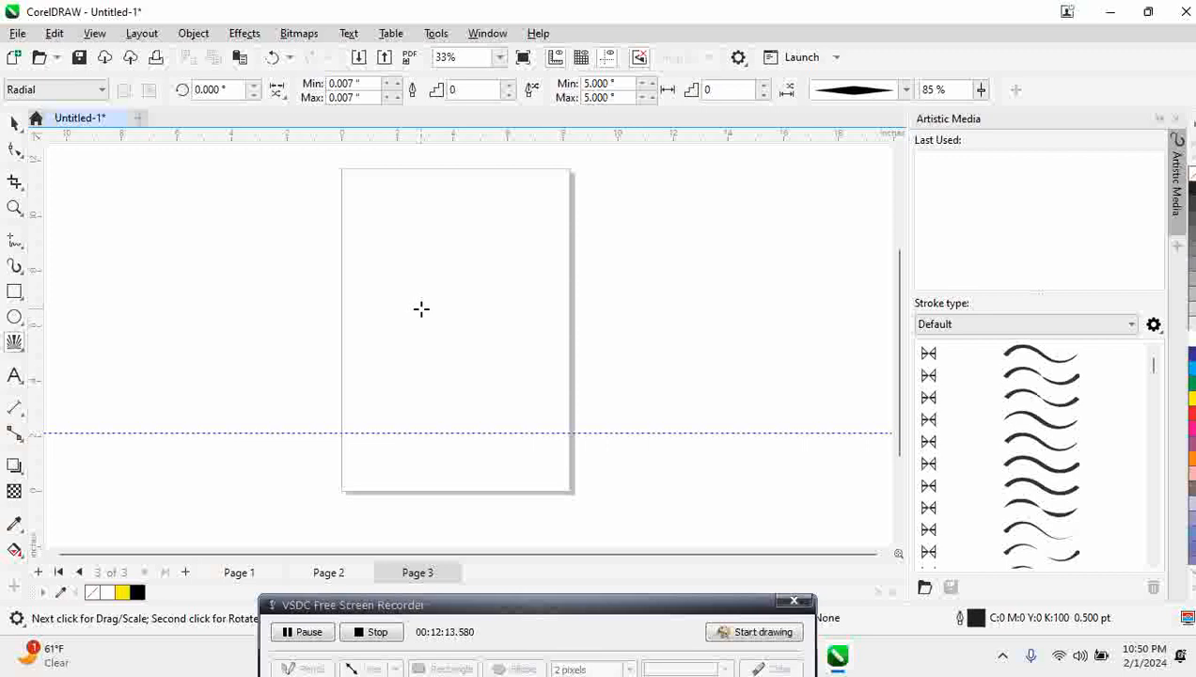
{"action": "left_click_drag", "start_coordinate": [433, 308], "coordinate": [459, 363]}
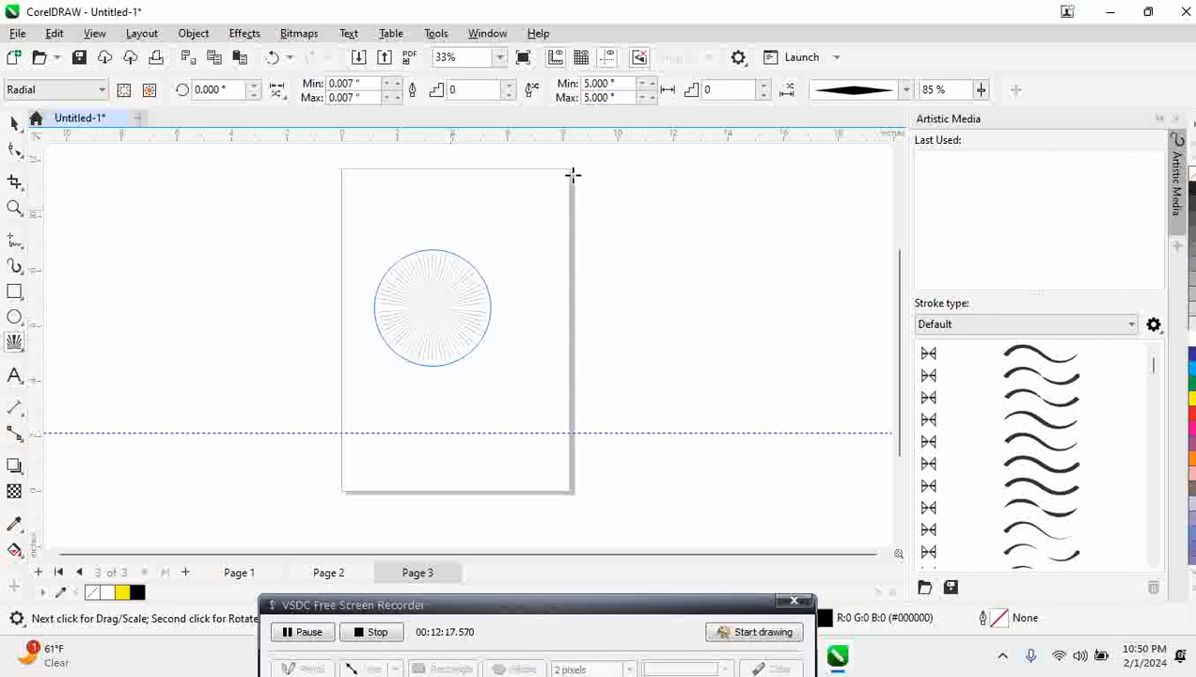
{"action": "left_click", "coordinate": [874, 92]}
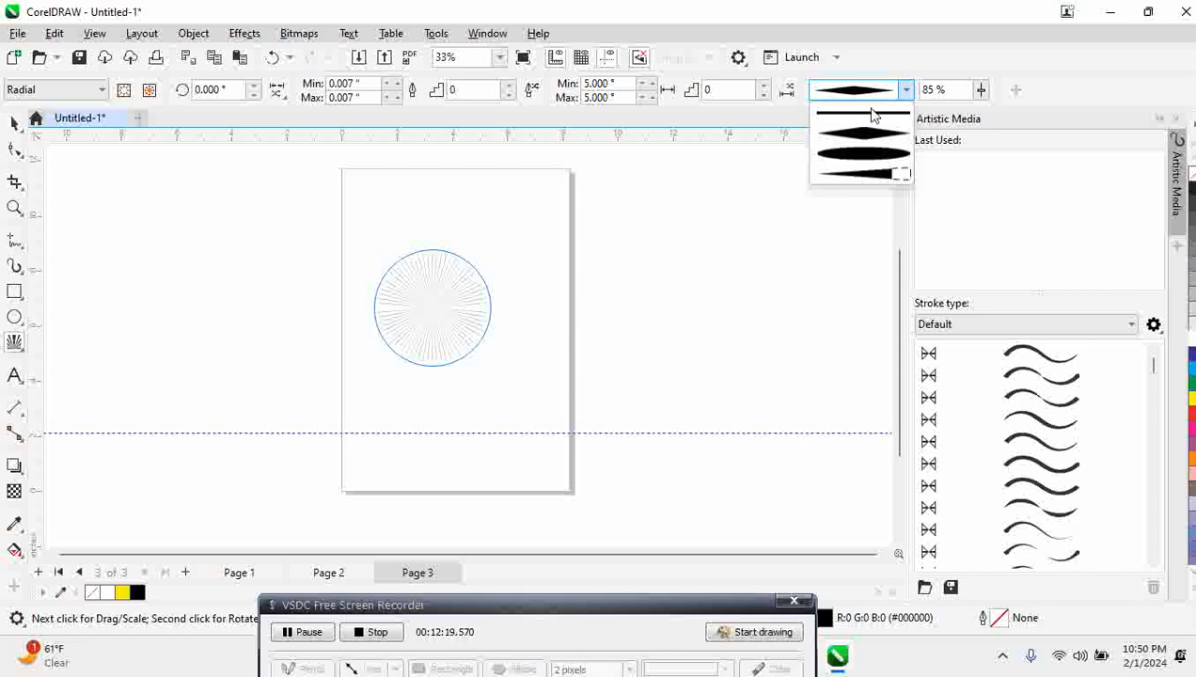
{"action": "left_click", "coordinate": [857, 160]}
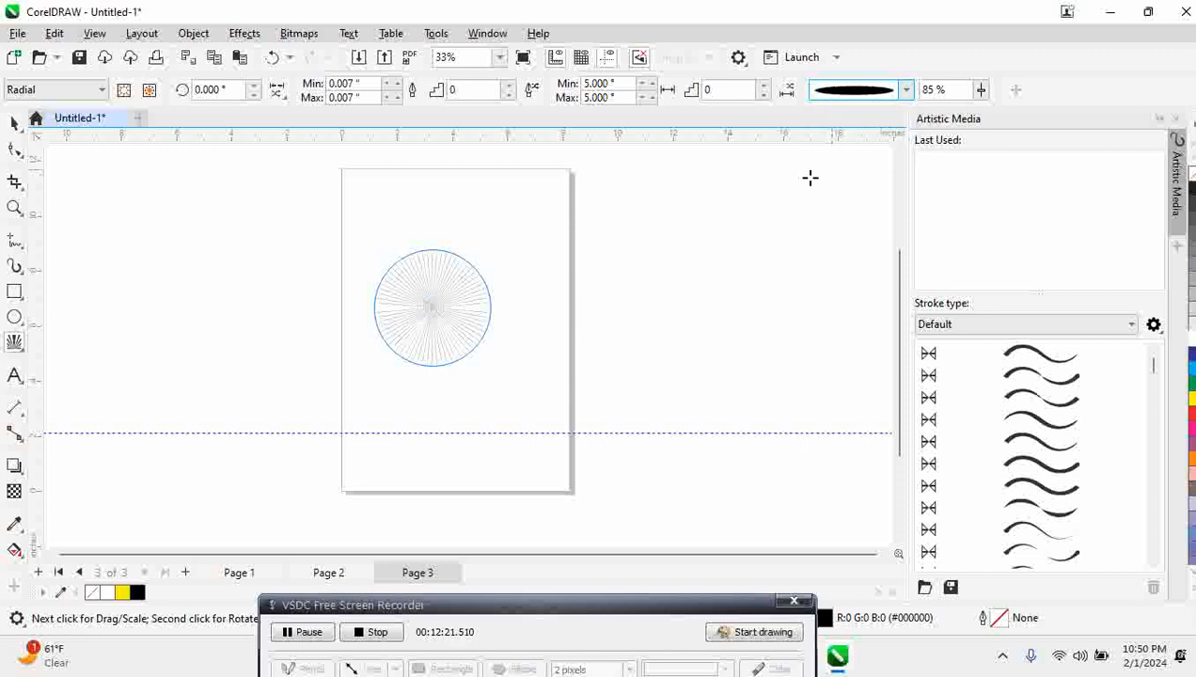
Step: Change the radial effect's line style to the one-sided taper that widens outward
{"action": "key", "text": "z"}
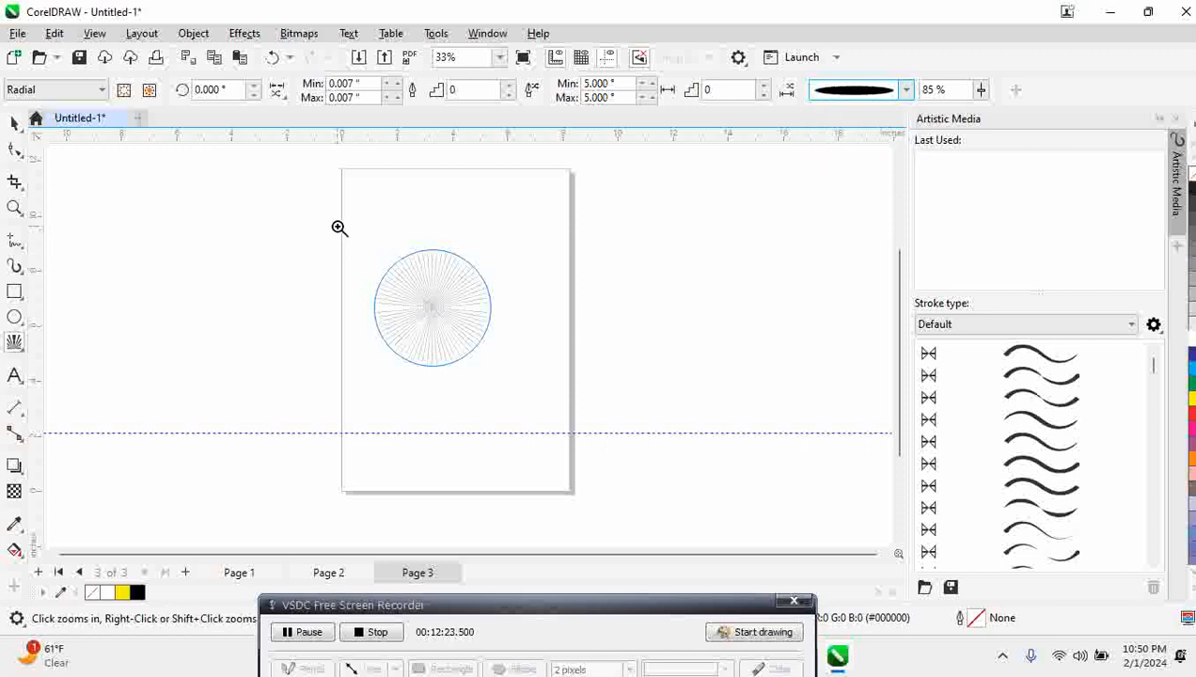
{"action": "left_click_drag", "start_coordinate": [338, 227], "coordinate": [517, 404]}
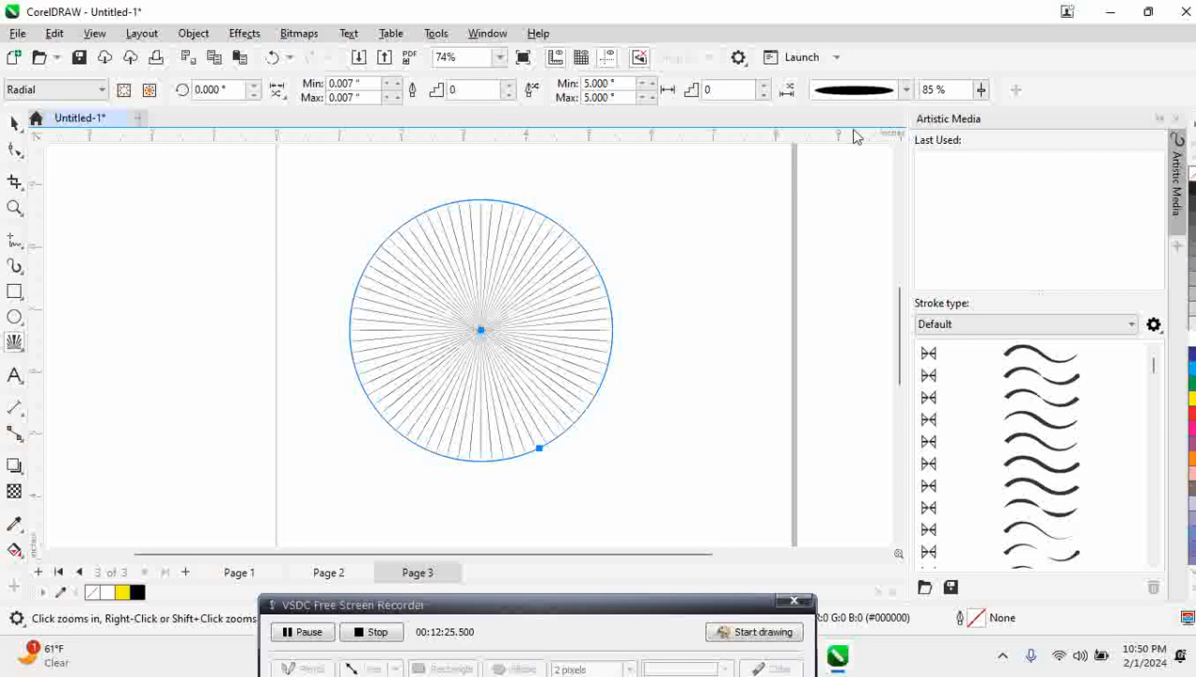
{"action": "left_click", "coordinate": [856, 92]}
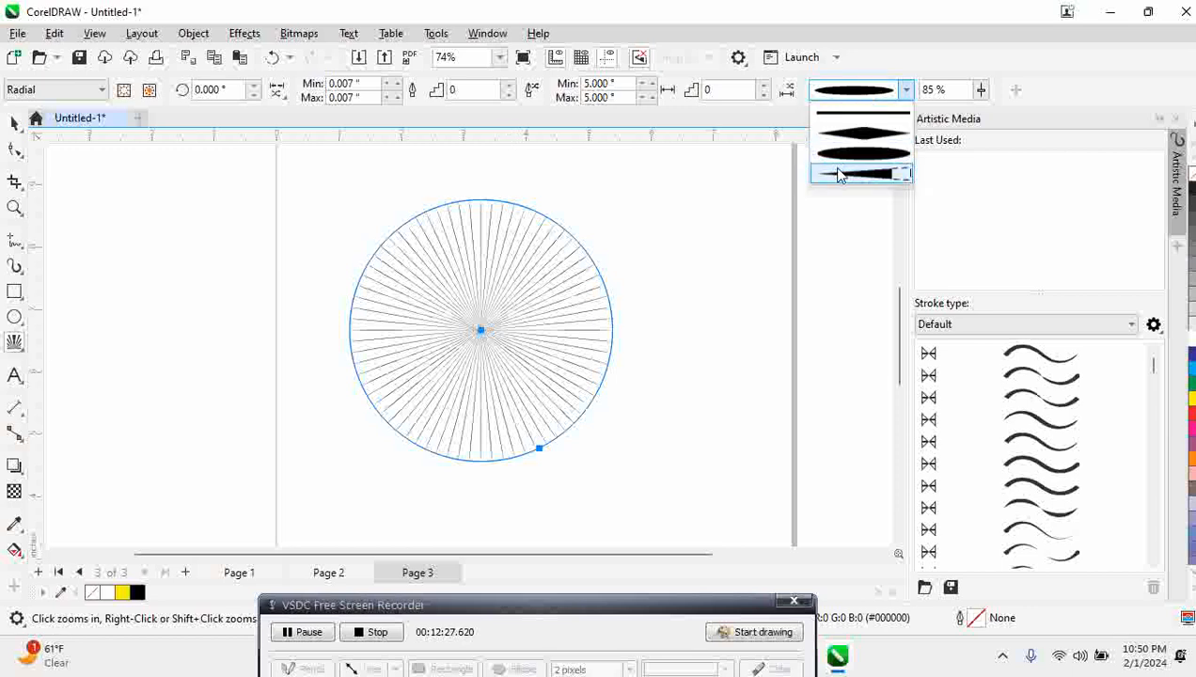
{"action": "left_click", "coordinate": [840, 175]}
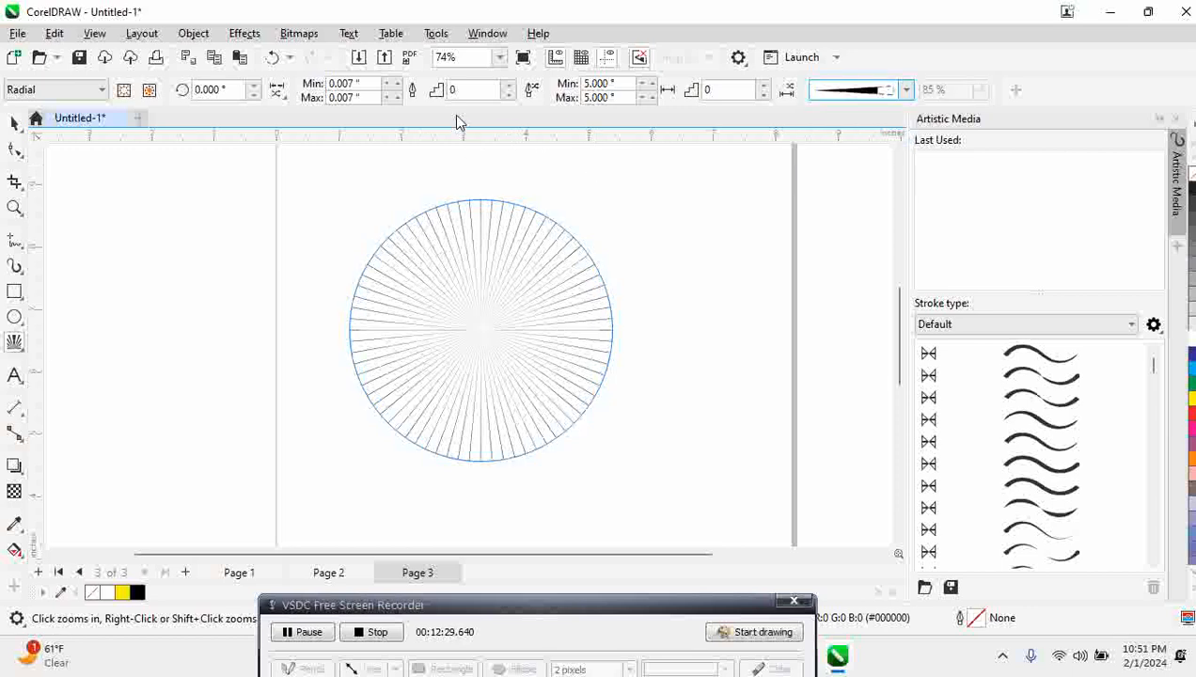
Step: Set both the width step and the spacing step of the radial effect to 9
{"action": "left_click", "coordinate": [514, 86]}
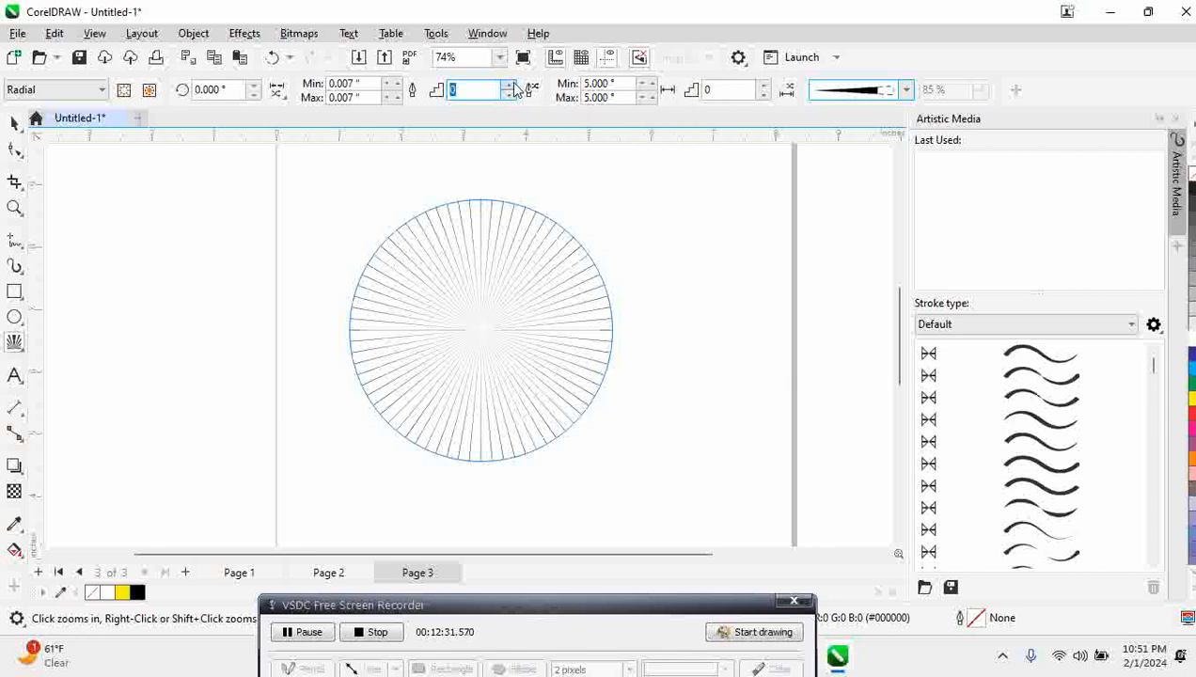
{"action": "left_click", "coordinate": [509, 86]}
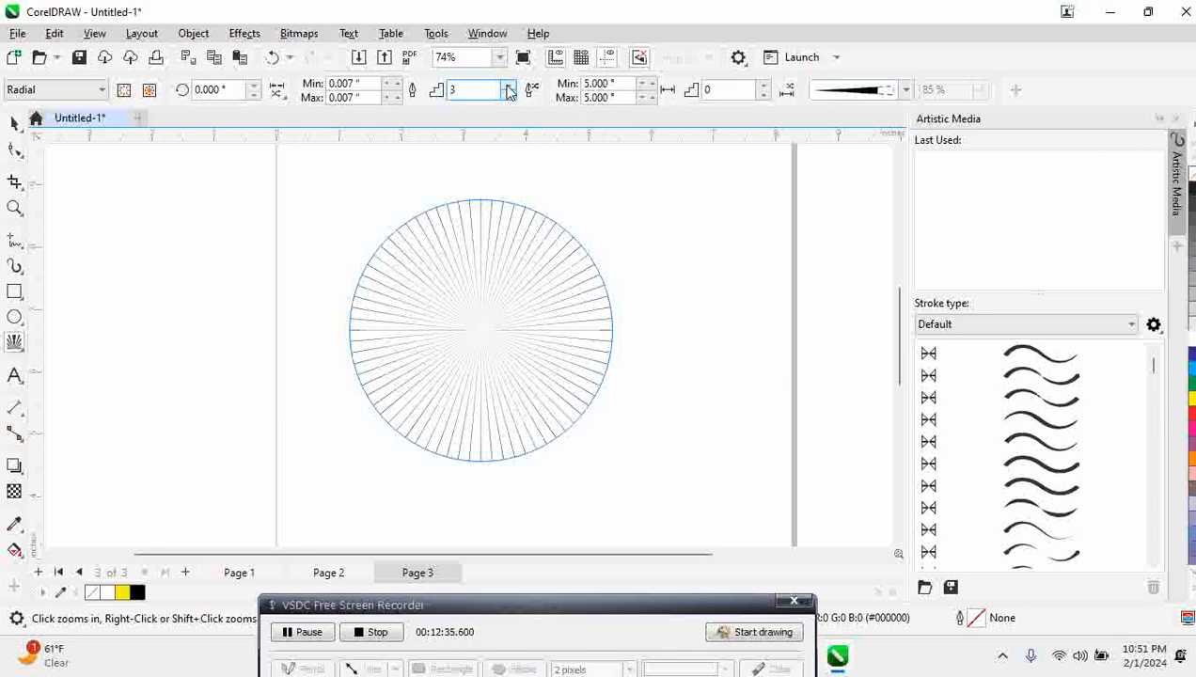
{"action": "left_click", "coordinate": [509, 85]}
{"action": "left_click", "coordinate": [764, 86]}
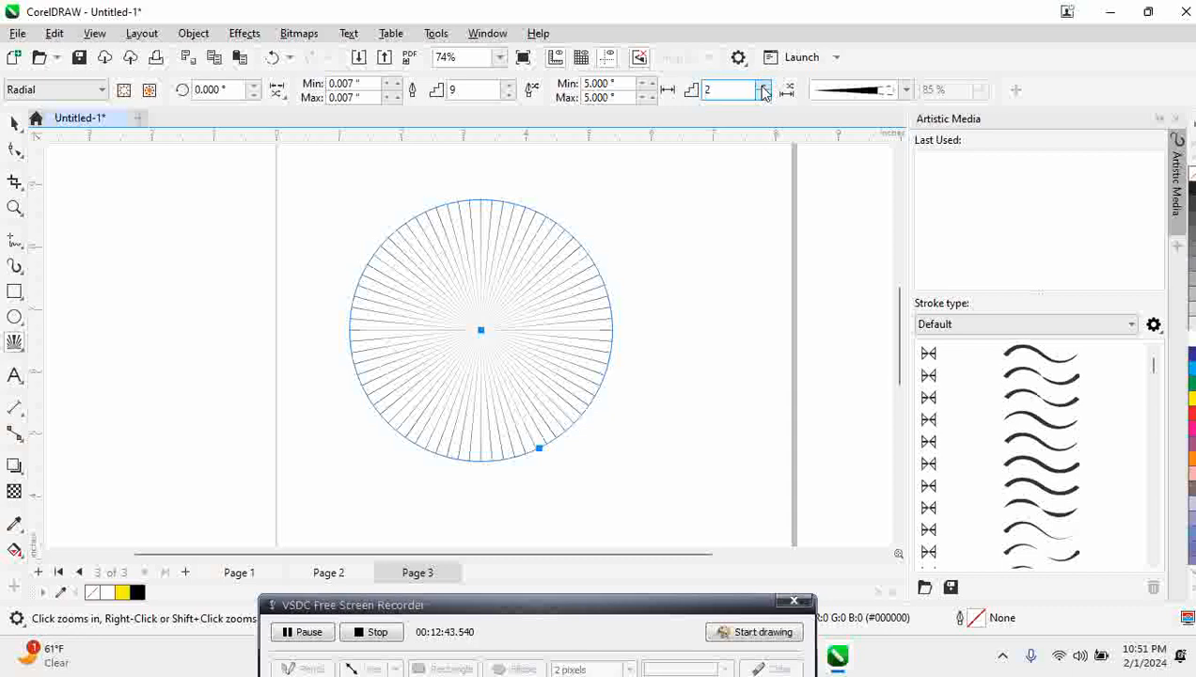
{"action": "left_click", "coordinate": [763, 85]}
{"action": "left_click", "coordinate": [764, 85]}
Step: Switch the effect style to Parallel and return it to Radial
{"action": "left_click", "coordinate": [84, 94]}
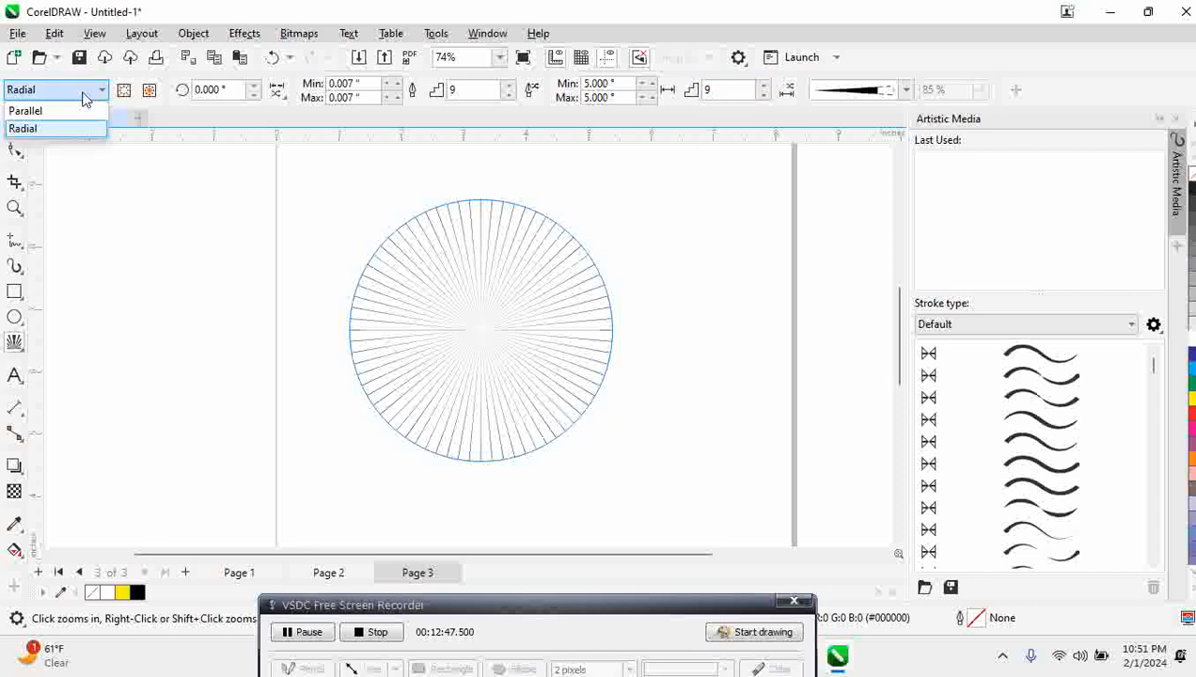
{"action": "left_click", "coordinate": [54, 114]}
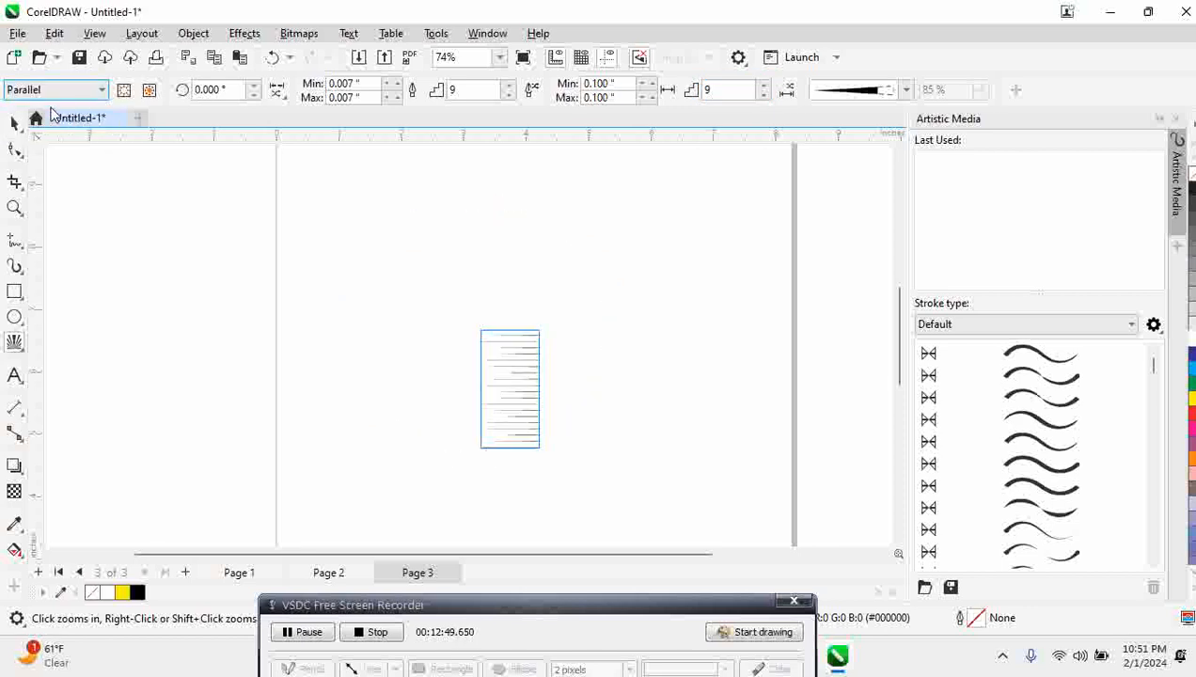
{"action": "left_click", "coordinate": [66, 94]}
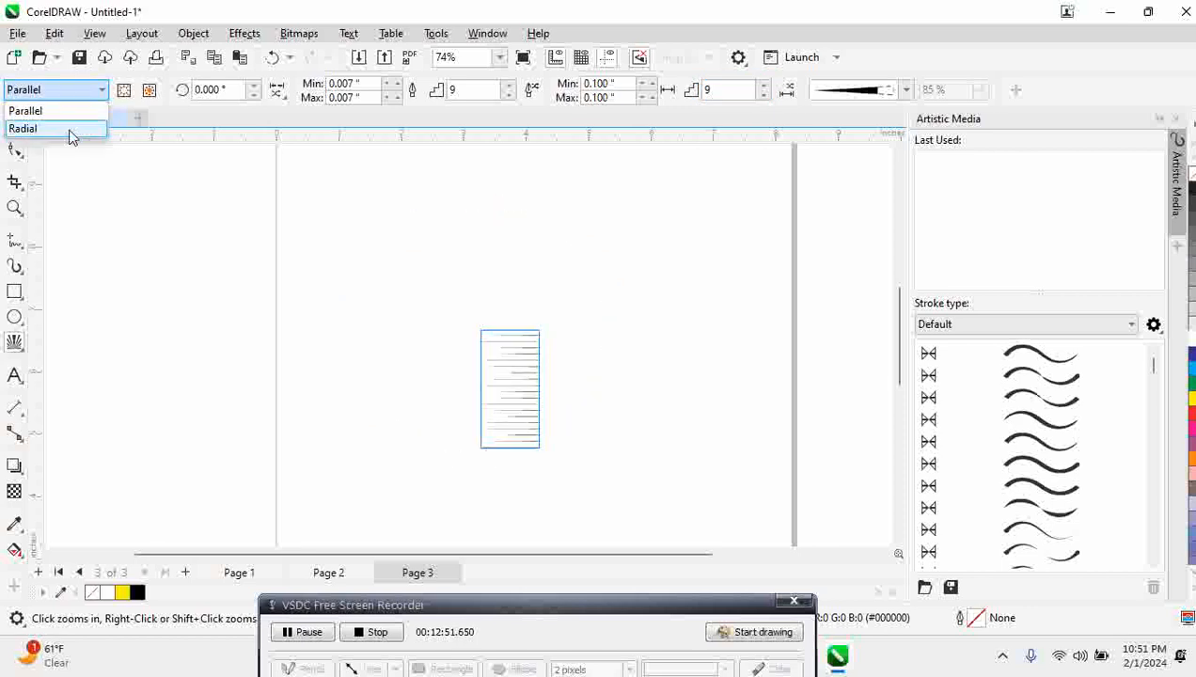
{"action": "left_click", "coordinate": [70, 130]}
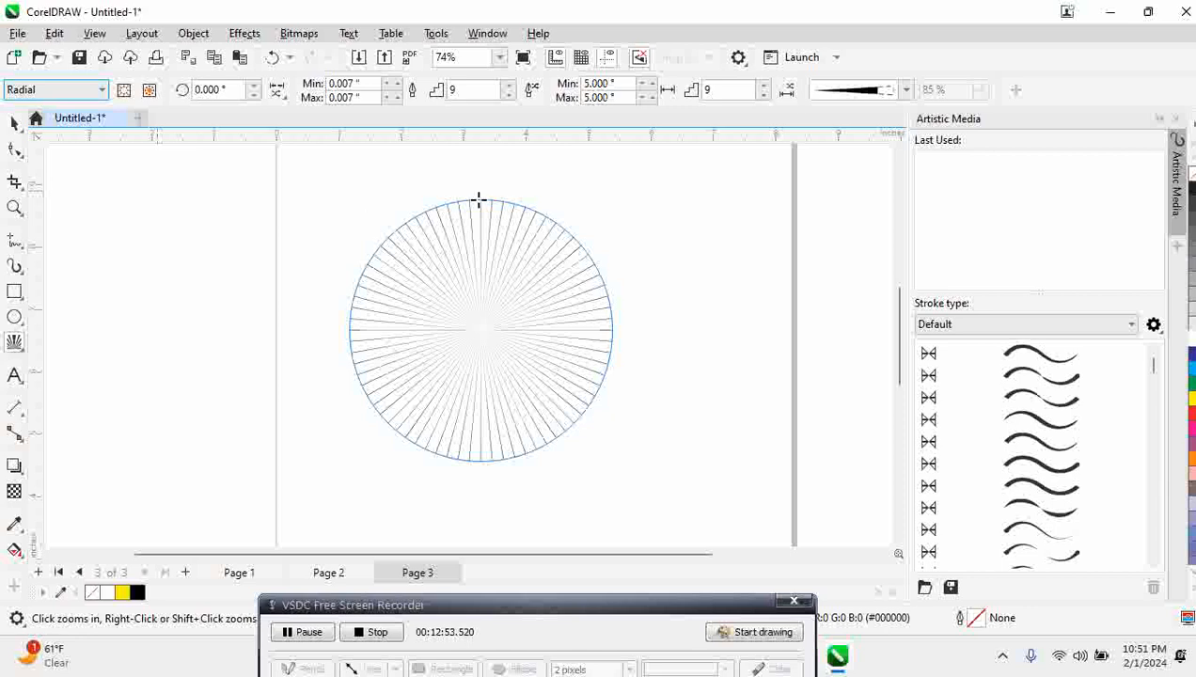
Step: Fill the radial effect with yellow and give it a red outline
{"action": "left_click", "coordinate": [14, 123]}
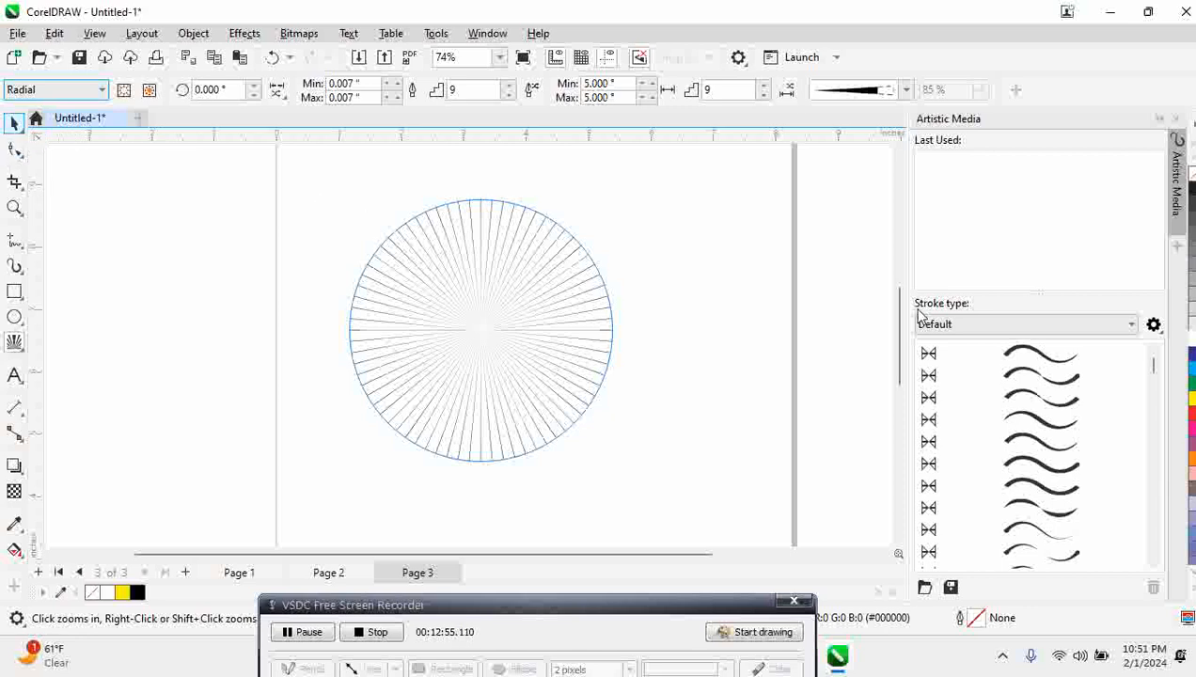
{"action": "left_click", "coordinate": [1191, 399]}
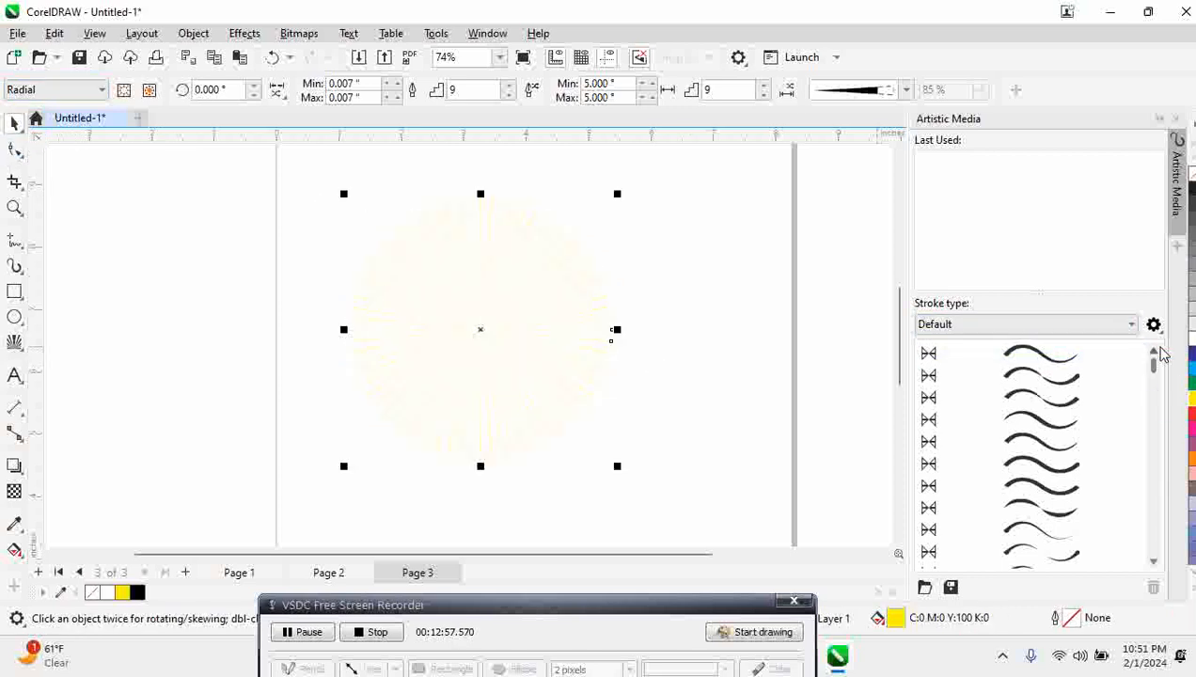
{"action": "right_click", "coordinate": [1189, 414]}
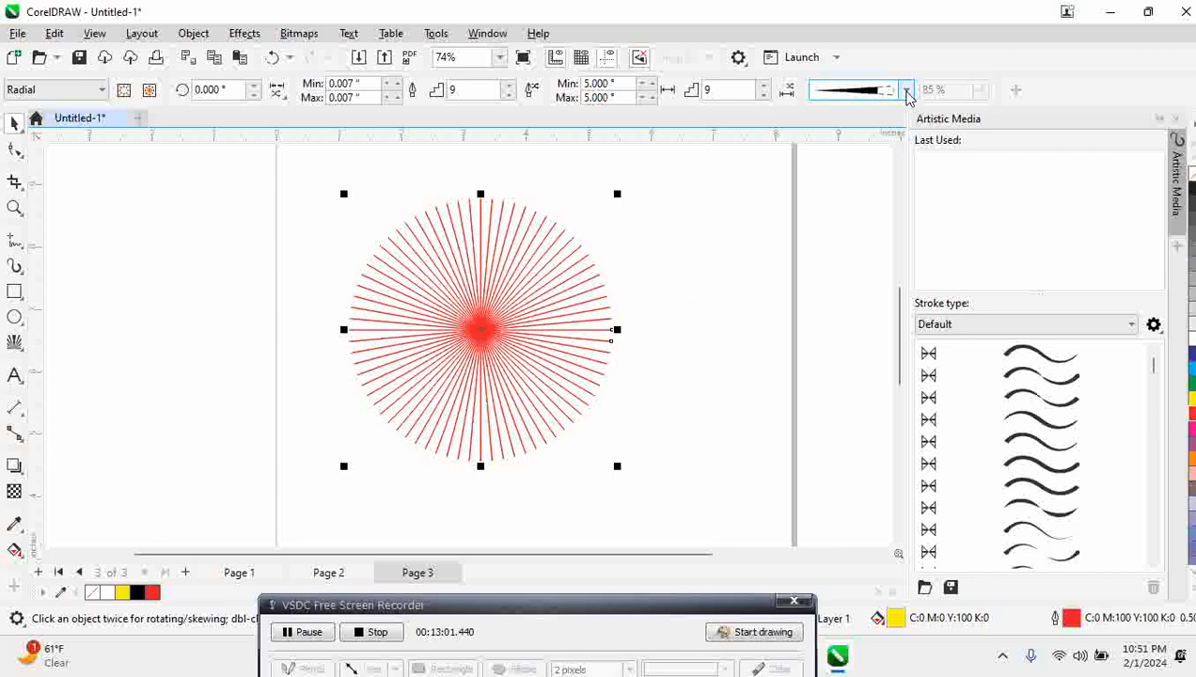
Step: Set the radial effect's line style to the diamond shape tapering at both ends
{"action": "left_click", "coordinate": [908, 91]}
{"action": "left_click", "coordinate": [884, 136]}
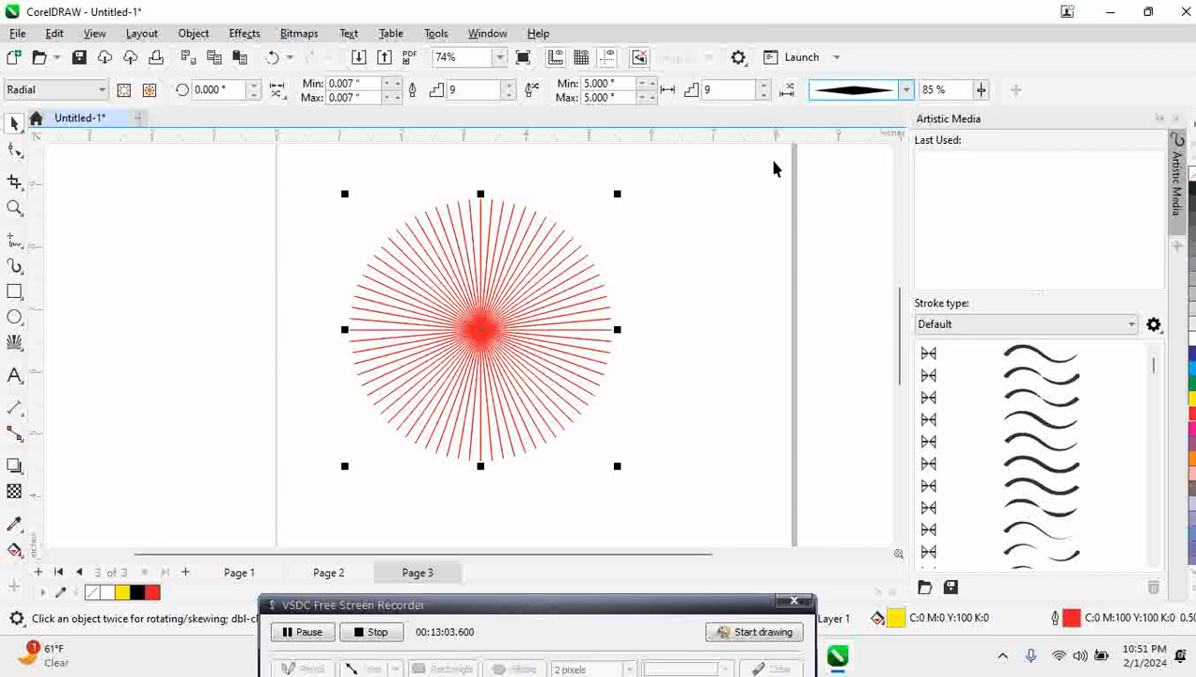
Step: Set the width step of the radial effect to 30
{"action": "left_click", "coordinate": [509, 90]}
{"action": "left_click", "coordinate": [508, 84]}
{"action": "left_click", "coordinate": [508, 85]}
{"action": "left_click", "coordinate": [508, 84]}
{"action": "left_click", "coordinate": [508, 85]}
{"action": "left_click", "coordinate": [508, 85]}
{"action": "left_click", "coordinate": [508, 85]}
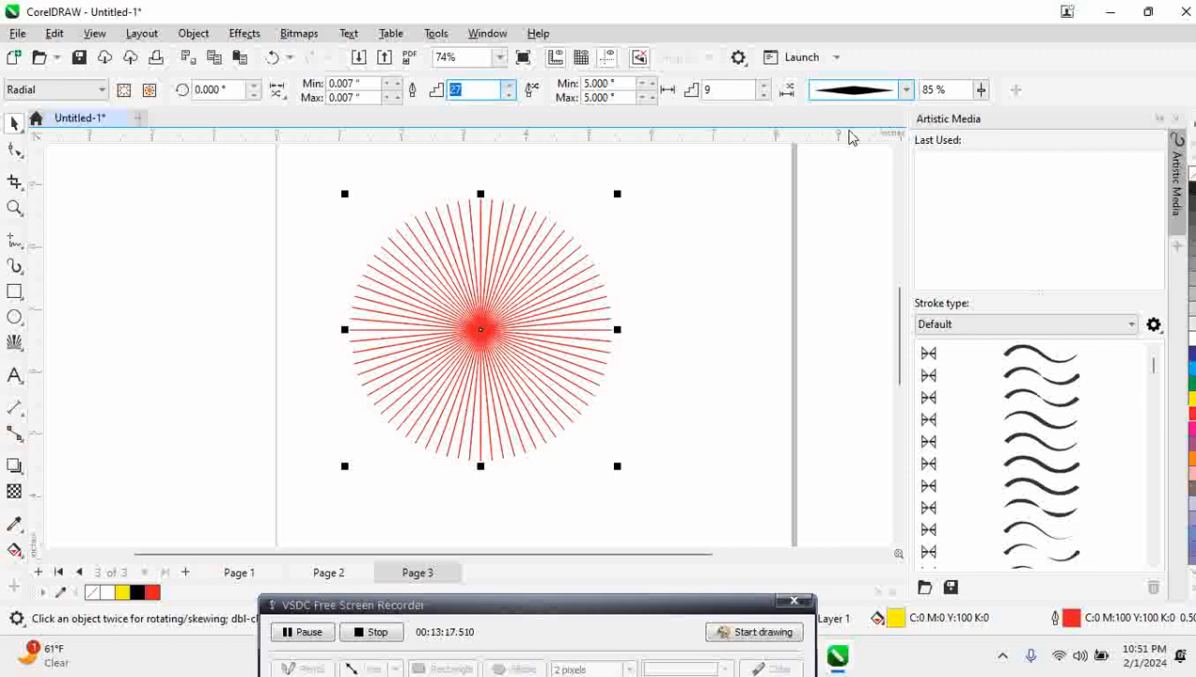
Step: Try the widest point of the radial effect's lines at 0% and set it to 98%
{"action": "left_click", "coordinate": [983, 92]}
{"action": "left_click", "coordinate": [983, 91]}
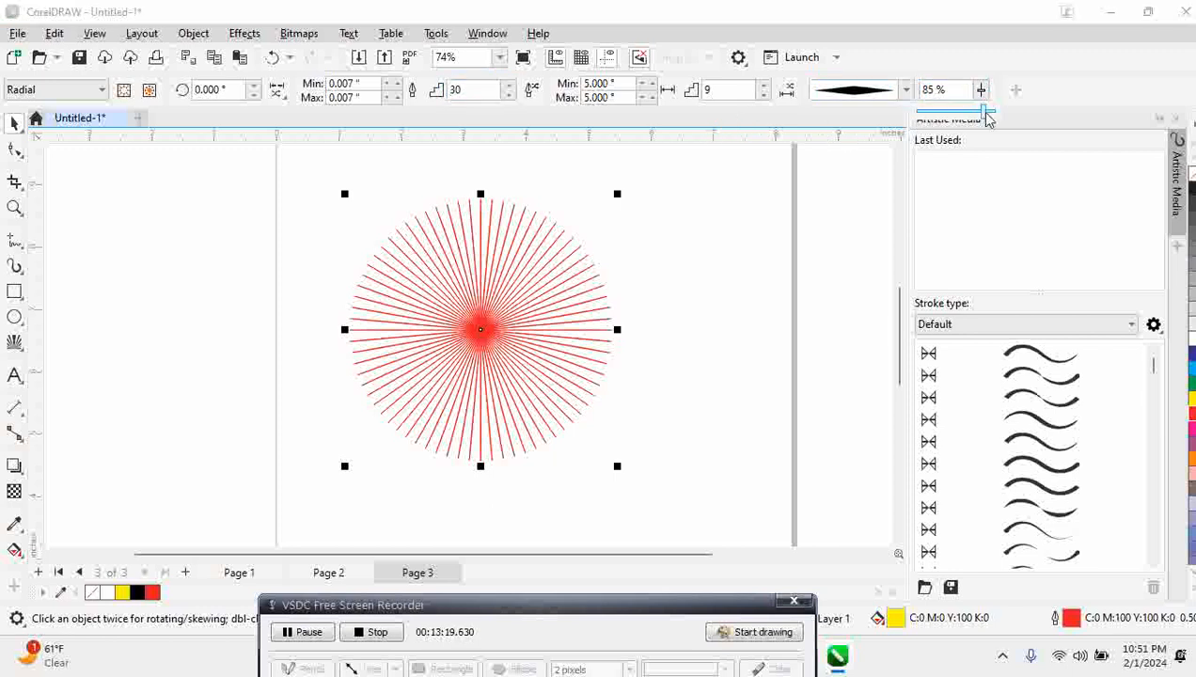
{"action": "left_click_drag", "start_coordinate": [988, 120], "coordinate": [903, 130]}
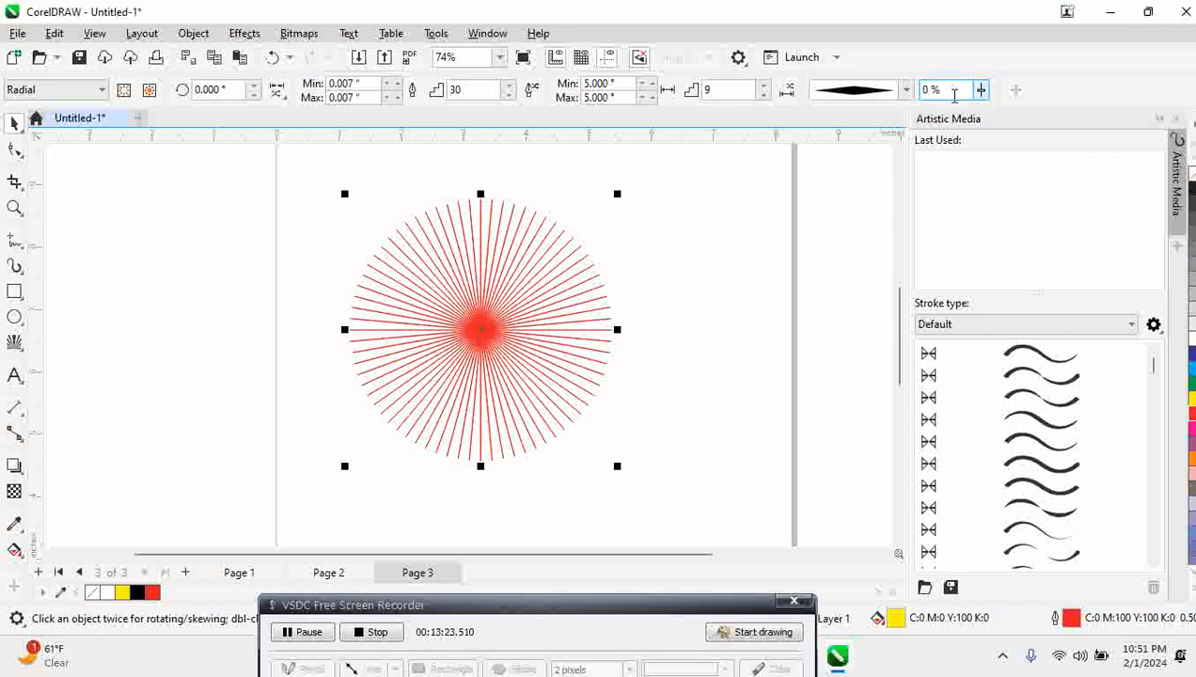
{"action": "left_click", "coordinate": [981, 94]}
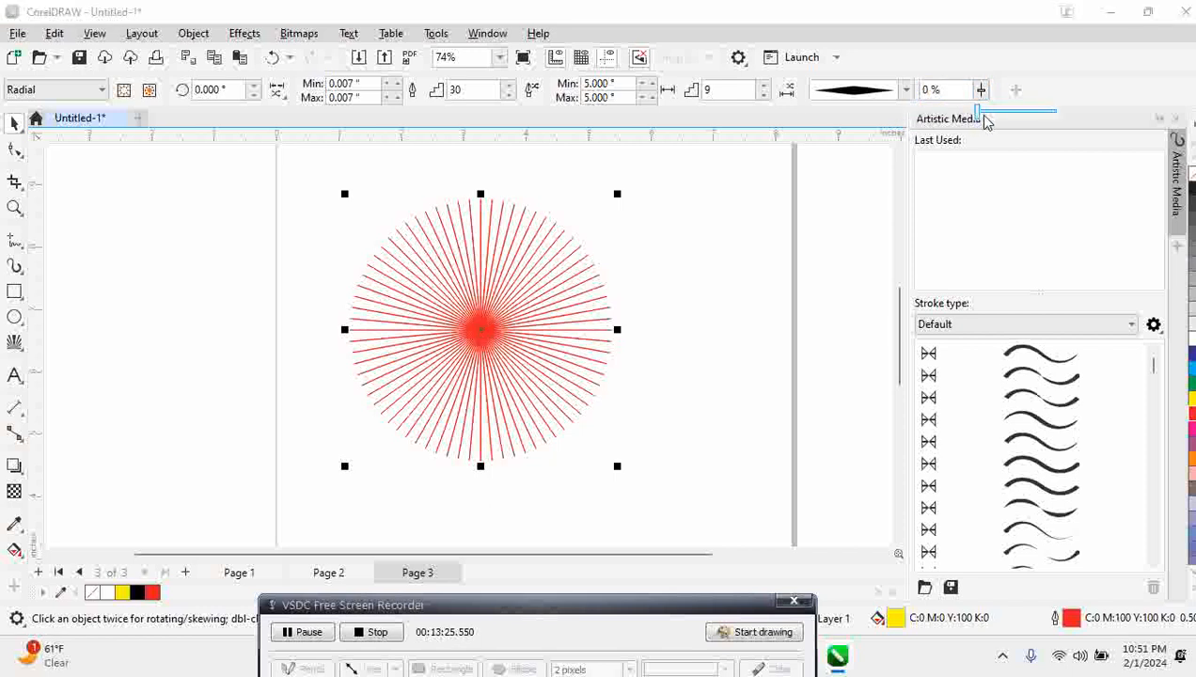
{"action": "left_click", "coordinate": [985, 114]}
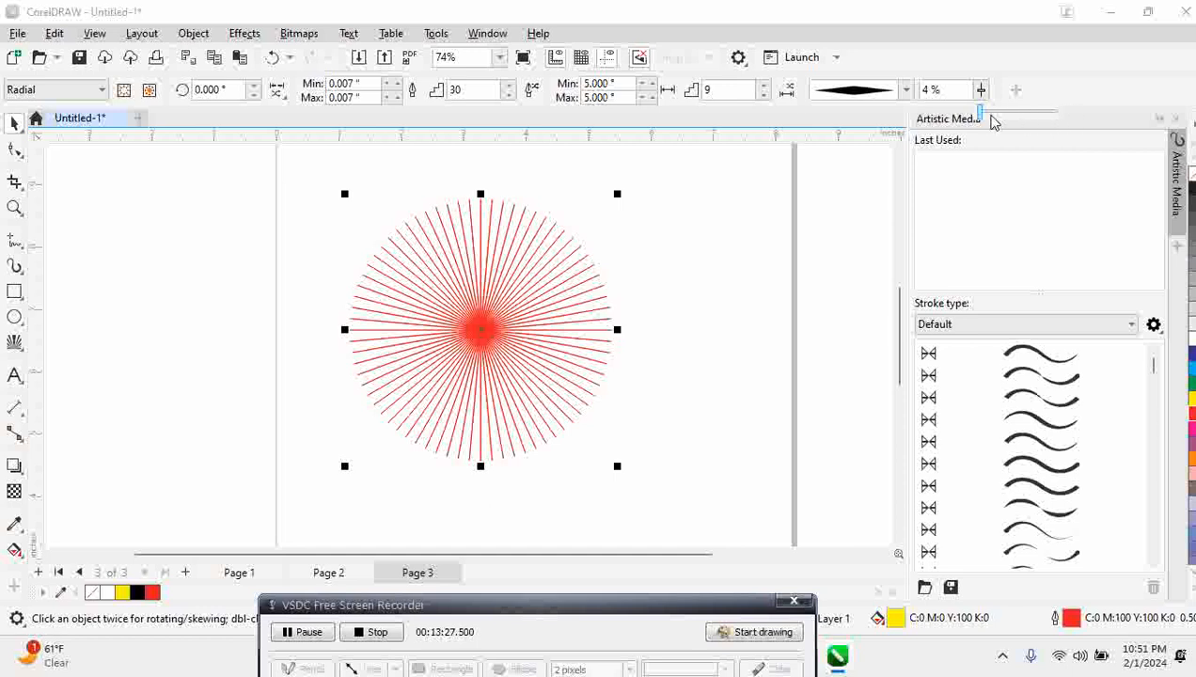
{"action": "left_click_drag", "start_coordinate": [981, 115], "coordinate": [1054, 114]}
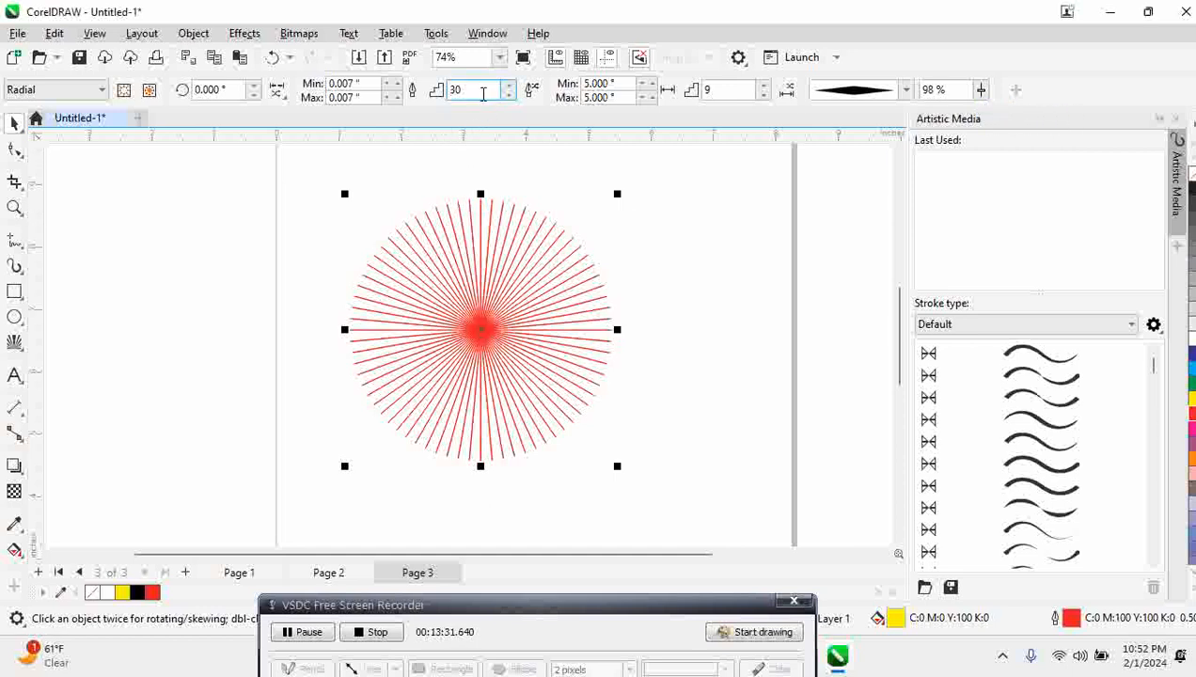
Step: Try to pick the radial effect itself as its outer boundary
{"action": "left_click", "coordinate": [148, 97]}
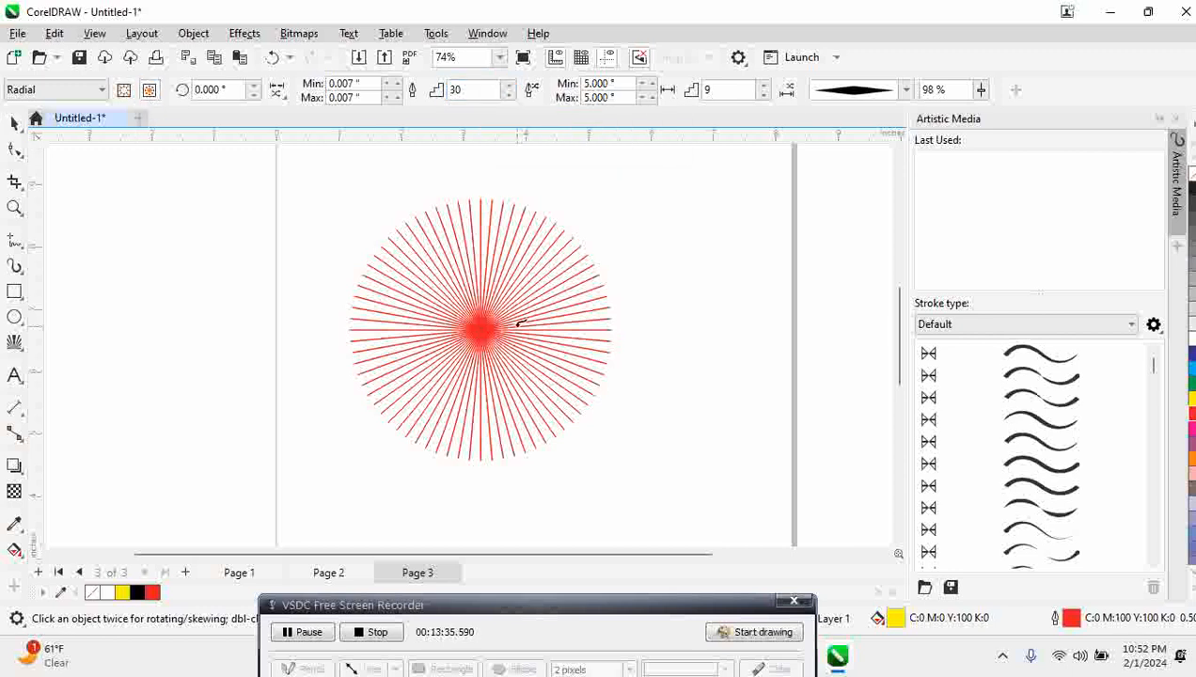
{"action": "left_click", "coordinate": [573, 250]}
{"action": "left_click", "coordinate": [609, 378]}
{"action": "left_click", "coordinate": [463, 200]}
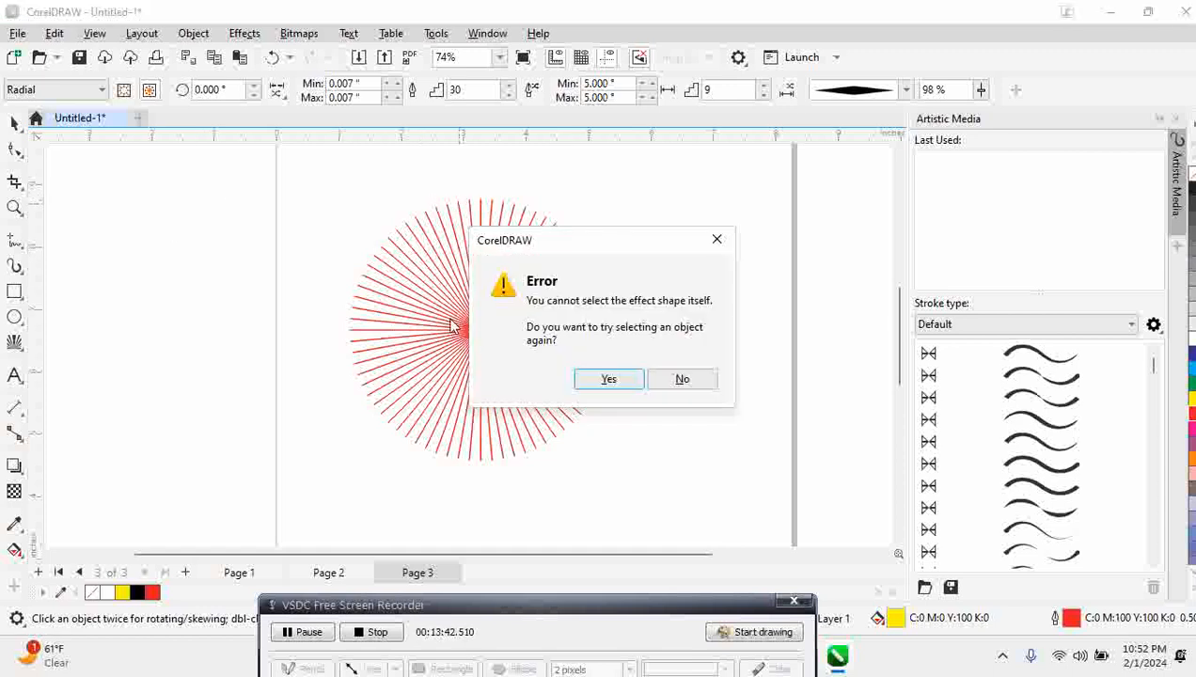
{"action": "left_click", "coordinate": [602, 379]}
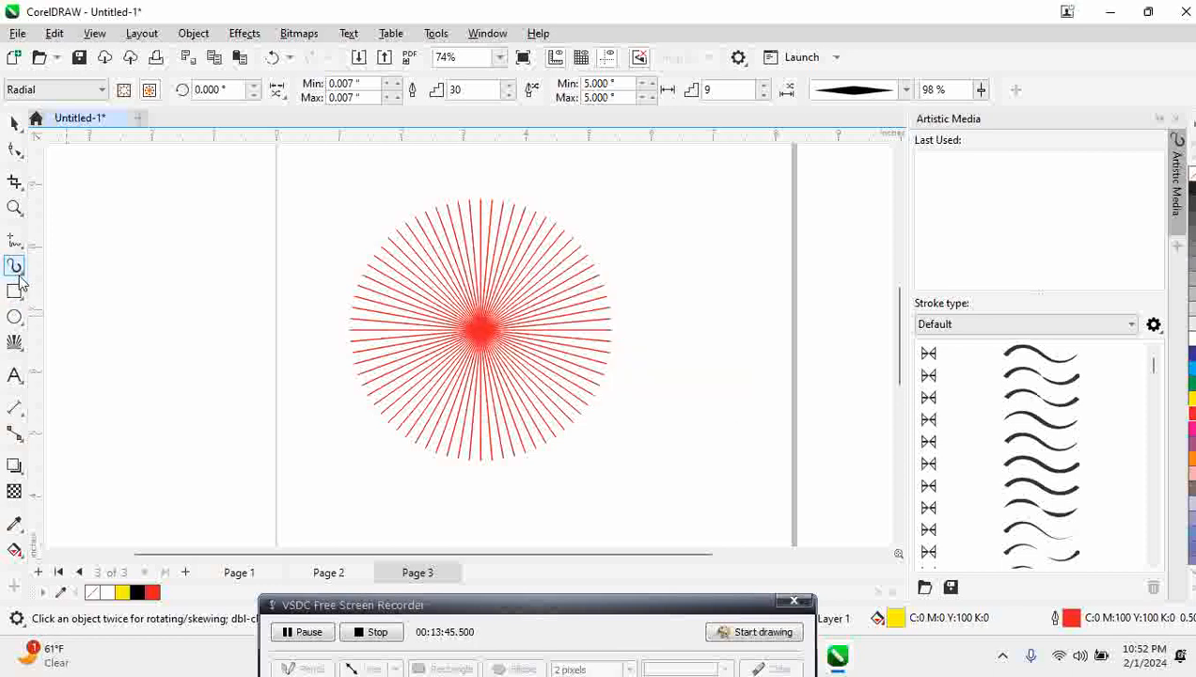
Step: Draw a rectangle about 1.39 by 3.45 inches beside the radial effect and assign it as the effect's outer boundary
{"action": "left_click", "coordinate": [15, 291]}
{"action": "left_click_drag", "start_coordinate": [247, 209], "coordinate": [334, 424]}
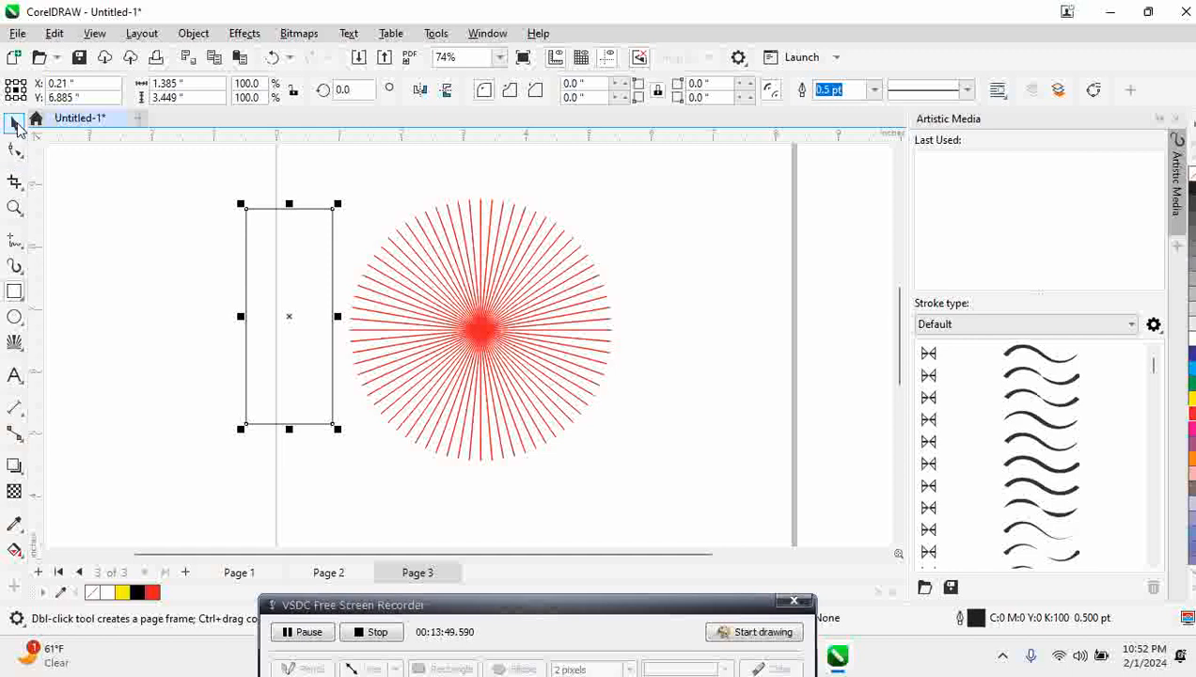
{"action": "left_click", "coordinate": [16, 127]}
{"action": "left_click", "coordinate": [539, 315]}
{"action": "left_click", "coordinate": [15, 343]}
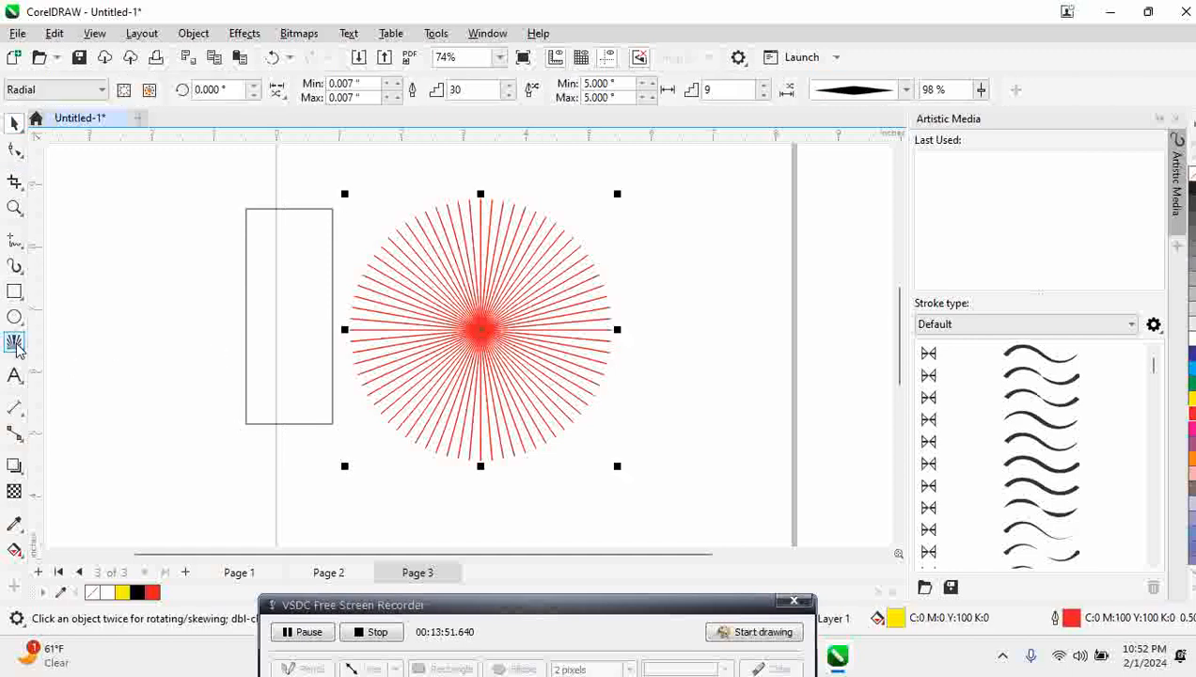
{"action": "left_click", "coordinate": [151, 92]}
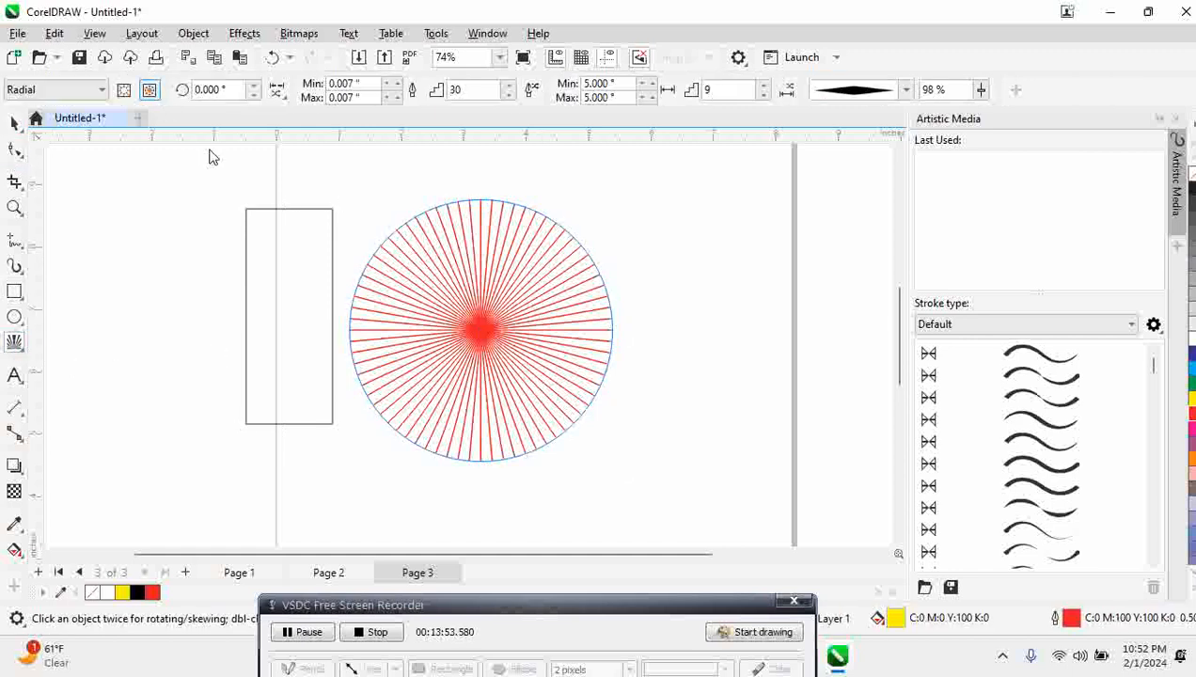
{"action": "left_click", "coordinate": [318, 206]}
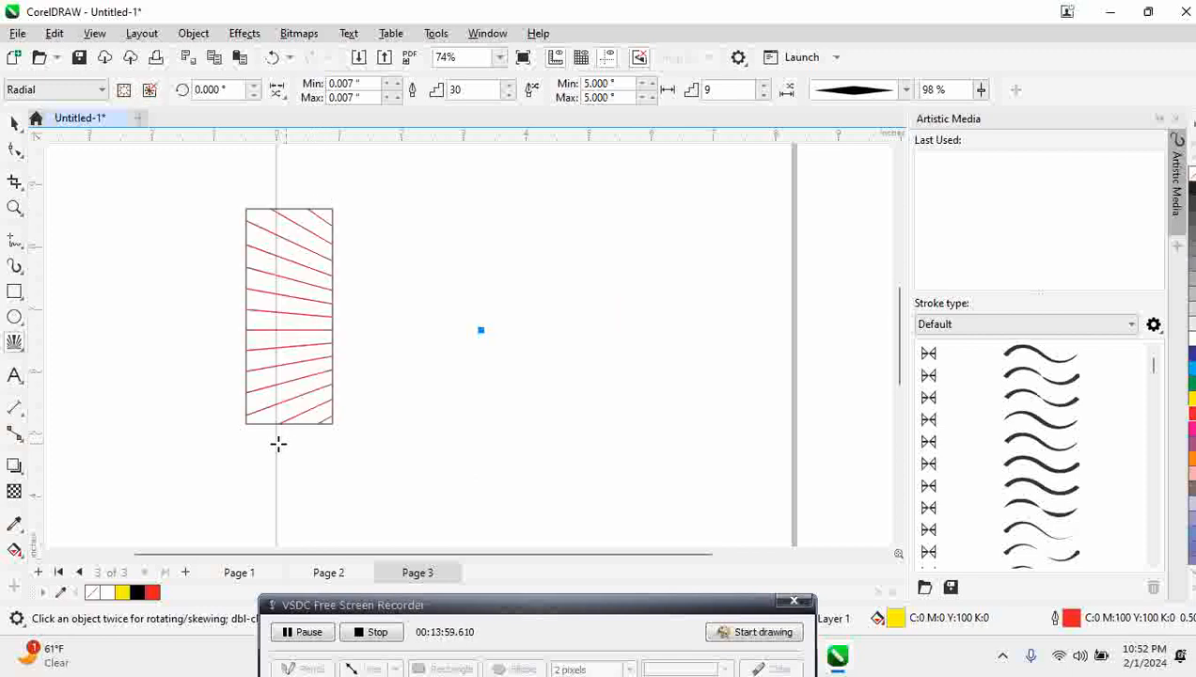
Step: Move the radial lines out of the rectangle and delete them
{"action": "left_click", "coordinate": [13, 122]}
{"action": "left_click", "coordinate": [315, 313]}
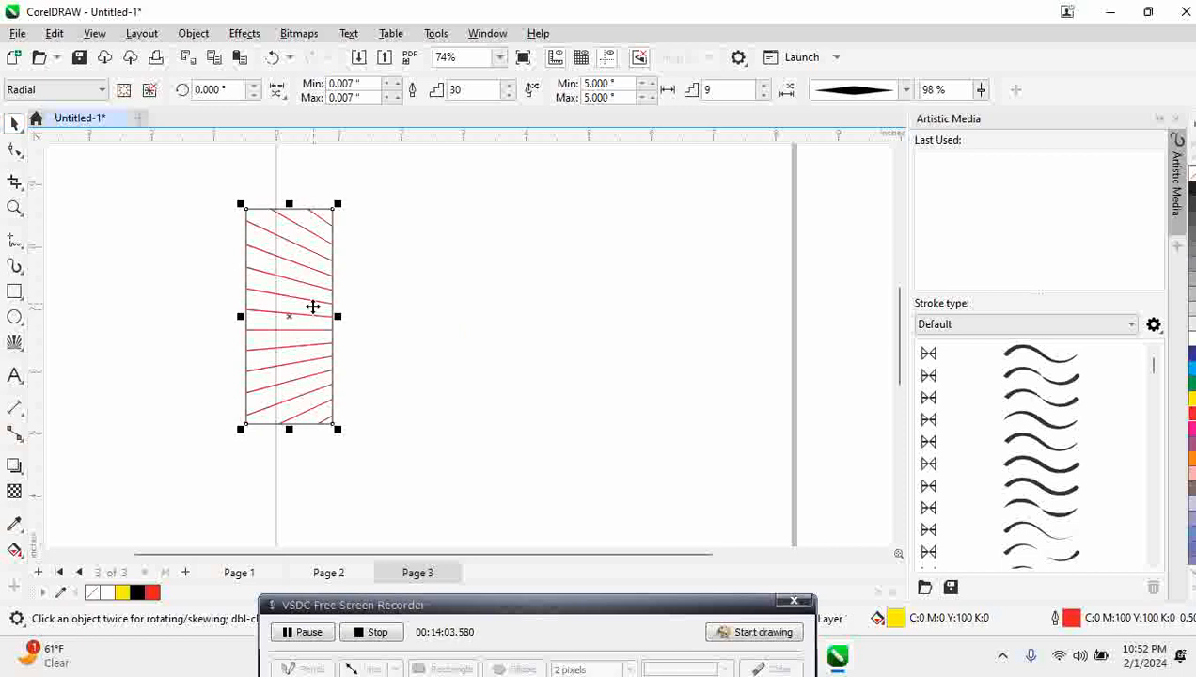
{"action": "left_click", "coordinate": [308, 309]}
{"action": "left_click", "coordinate": [307, 301]}
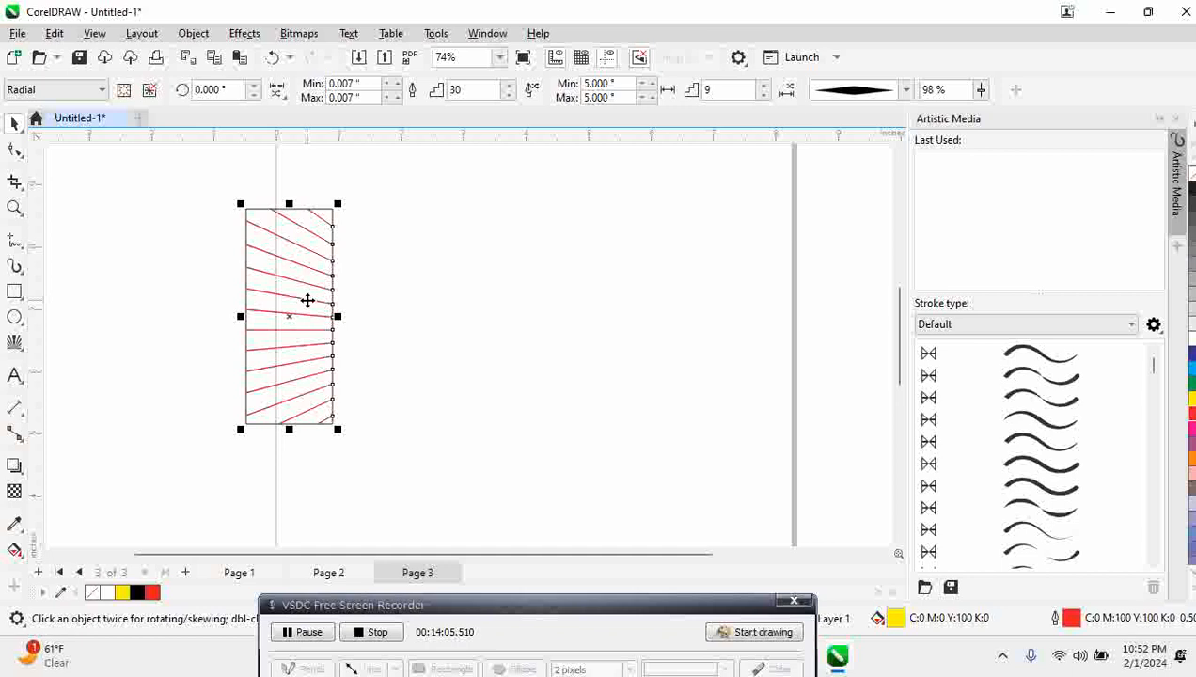
{"action": "left_click_drag", "start_coordinate": [307, 300], "coordinate": [458, 307]}
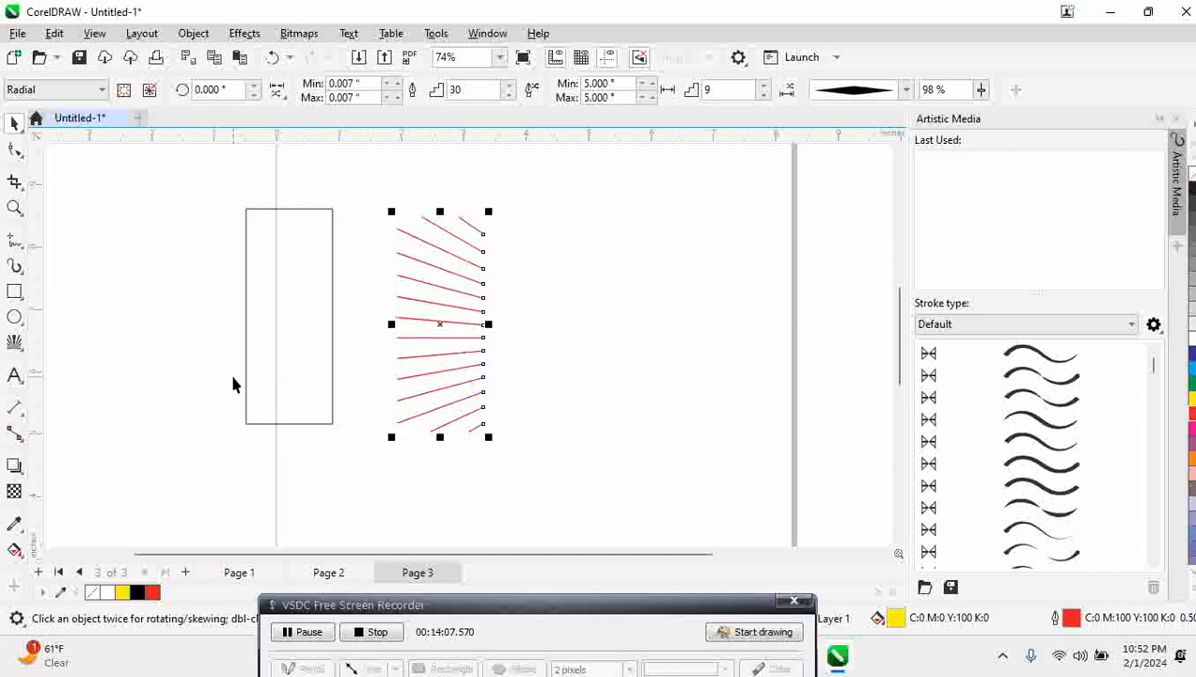
{"action": "key", "text": "Delete"}
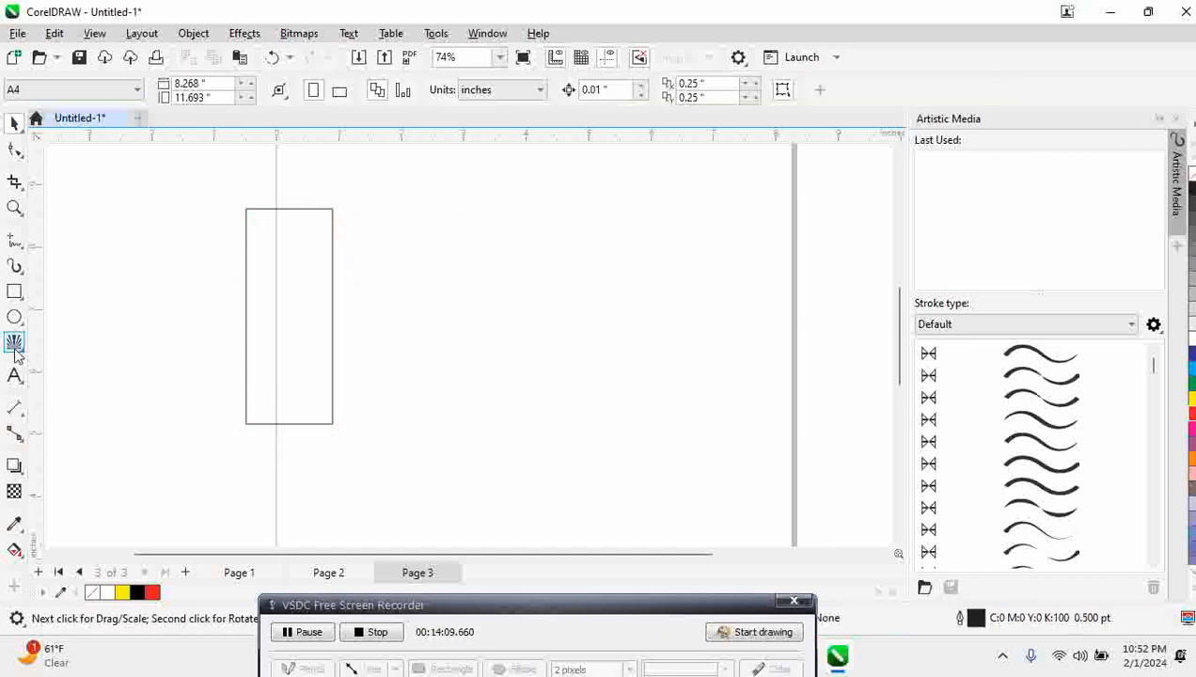
Step: Draw two graph paper grids of 4 columns by 3 rows, one beside the rectangle and a smaller one overlapping it
{"action": "left_click", "coordinate": [15, 349]}
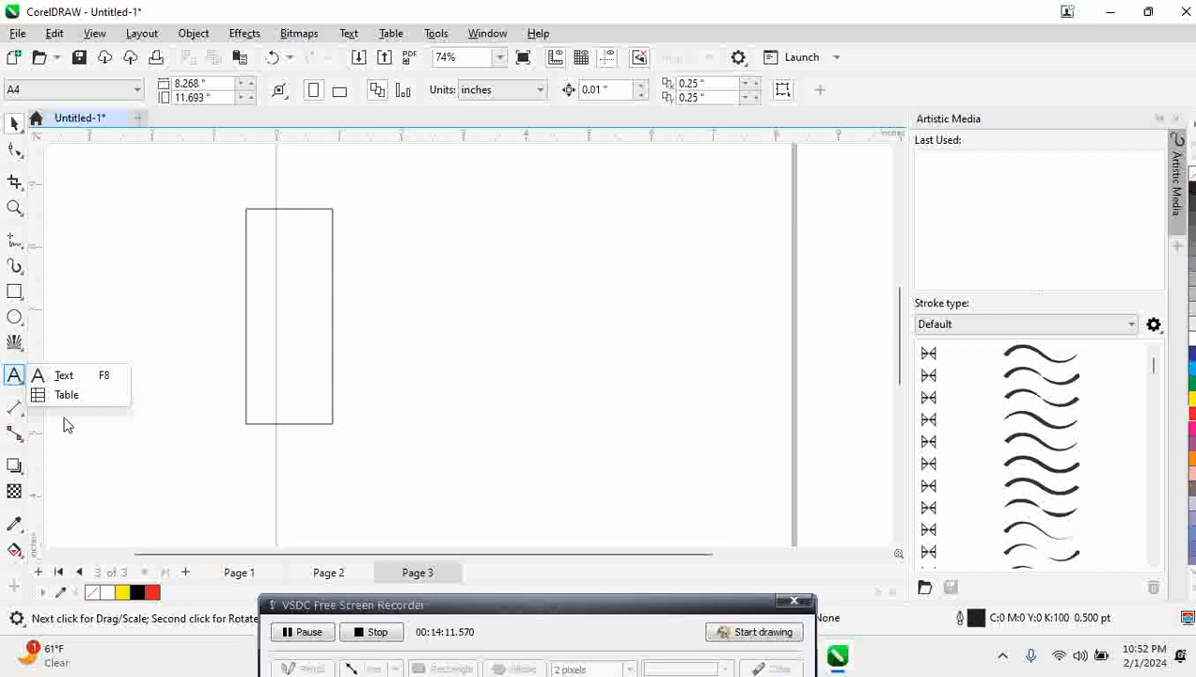
{"action": "left_click", "coordinate": [23, 352]}
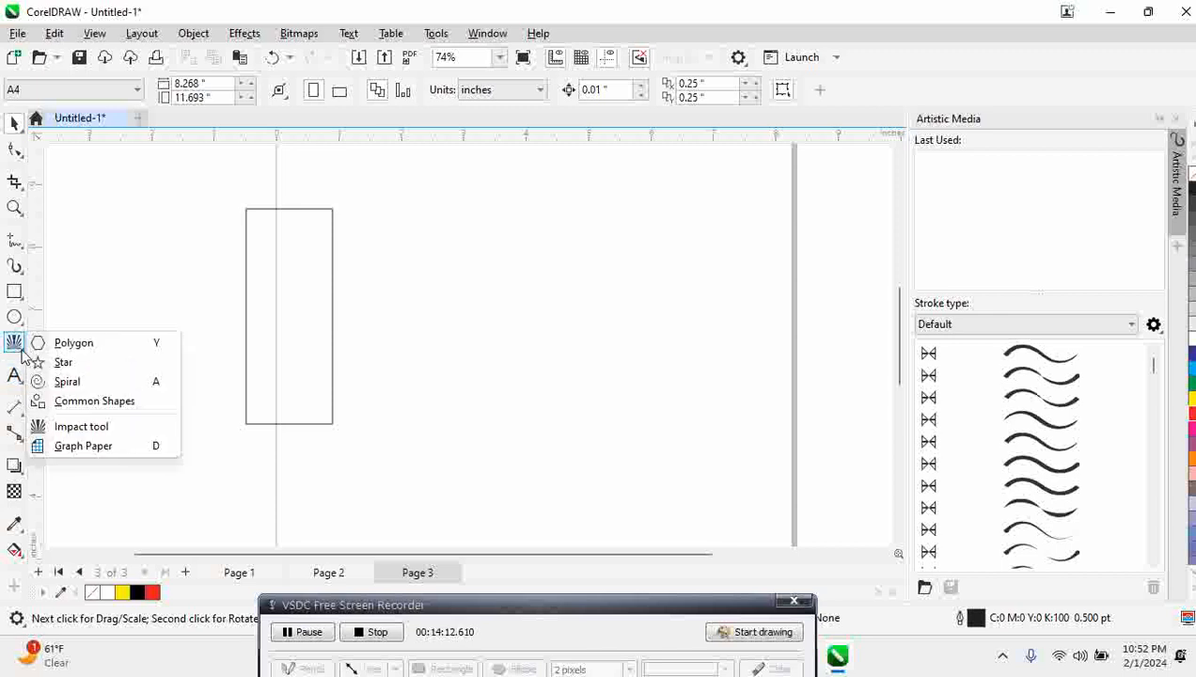
{"action": "left_click", "coordinate": [90, 447]}
{"action": "left_click_drag", "start_coordinate": [364, 210], "coordinate": [687, 454]}
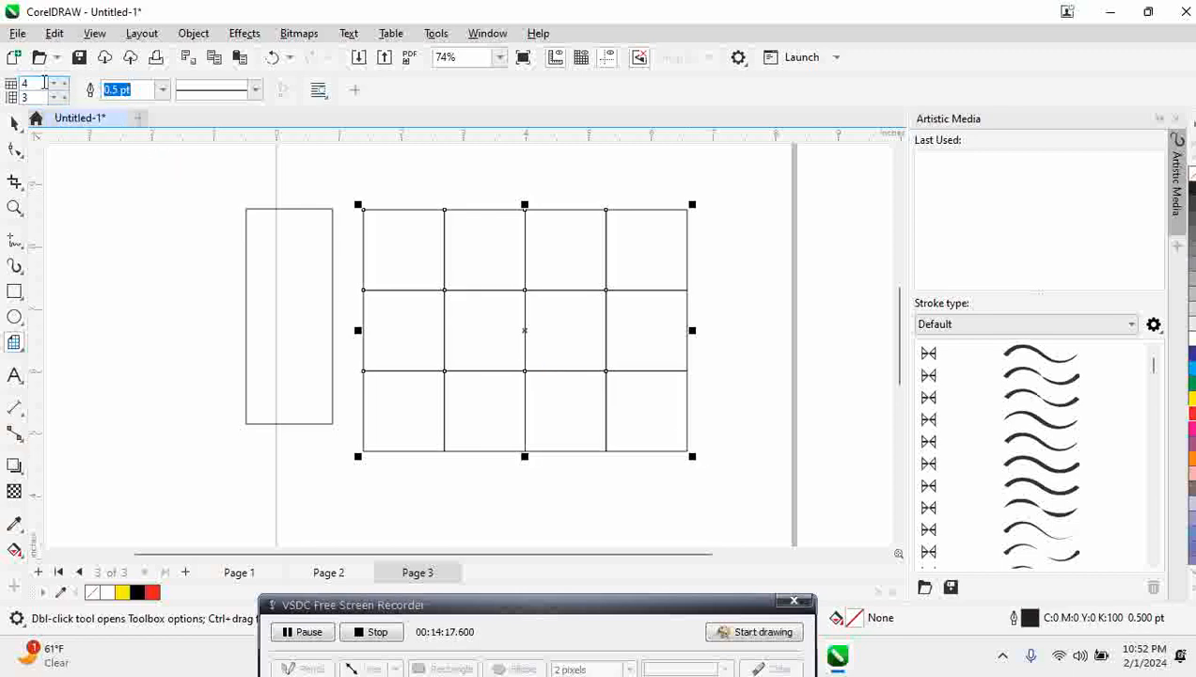
{"action": "left_click_drag", "start_coordinate": [42, 81], "coordinate": [5, 94]}
{"action": "type", "text": "4"}
{"action": "left_click_drag", "start_coordinate": [123, 221], "coordinate": [334, 427]}
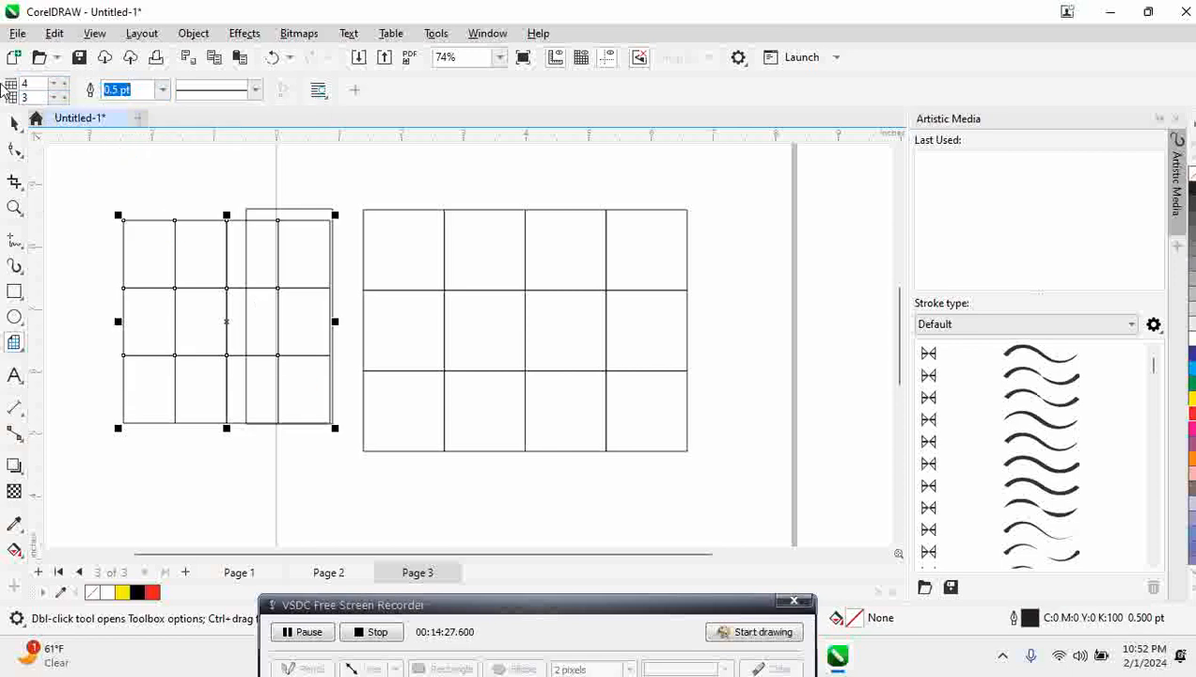
Step: Set the Graph Paper tool to 4 columns and 4 rows and draw a grid about 3.2 by 2.8 inches overlapping the smaller grid
{"action": "left_click", "coordinate": [26, 84]}
{"action": "type", "text": "4"}
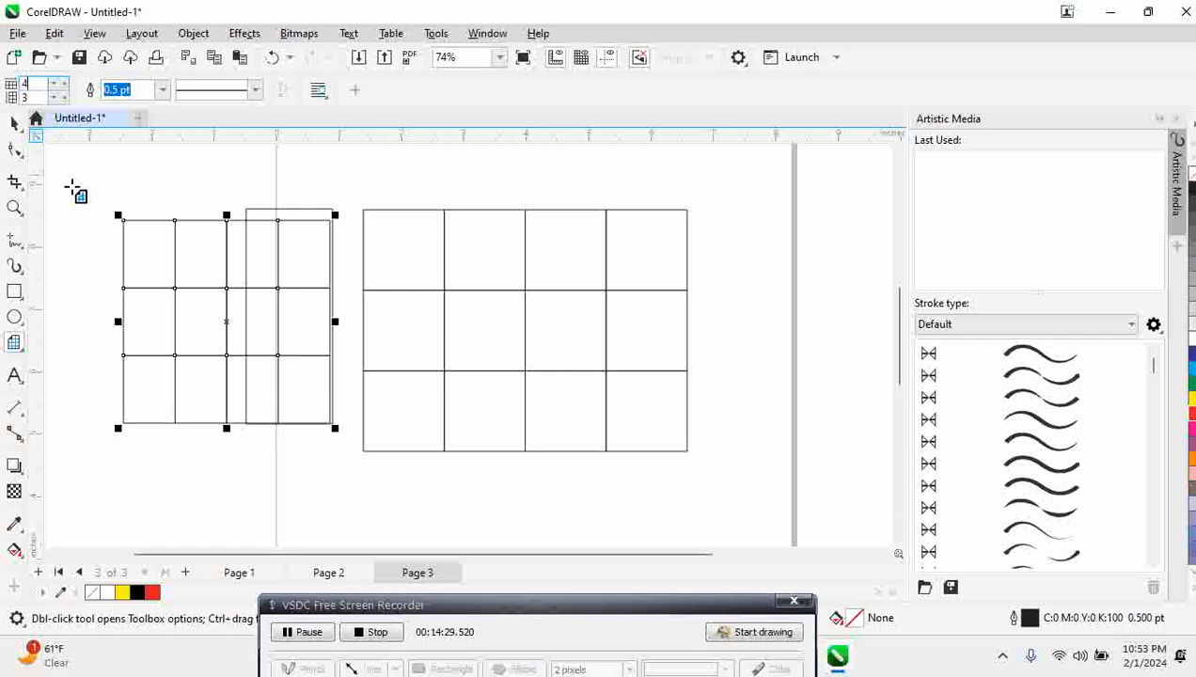
{"action": "left_click", "coordinate": [32, 97]}
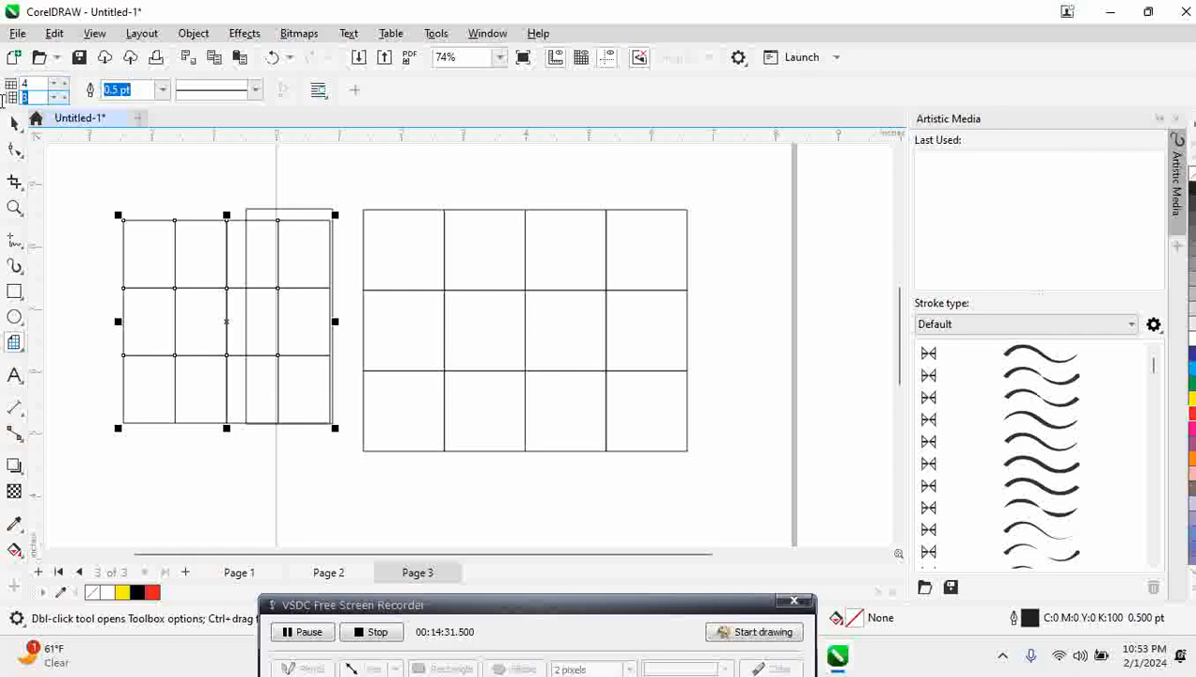
{"action": "type", "text": "4"}
{"action": "left_click_drag", "start_coordinate": [71, 159], "coordinate": [274, 337]}
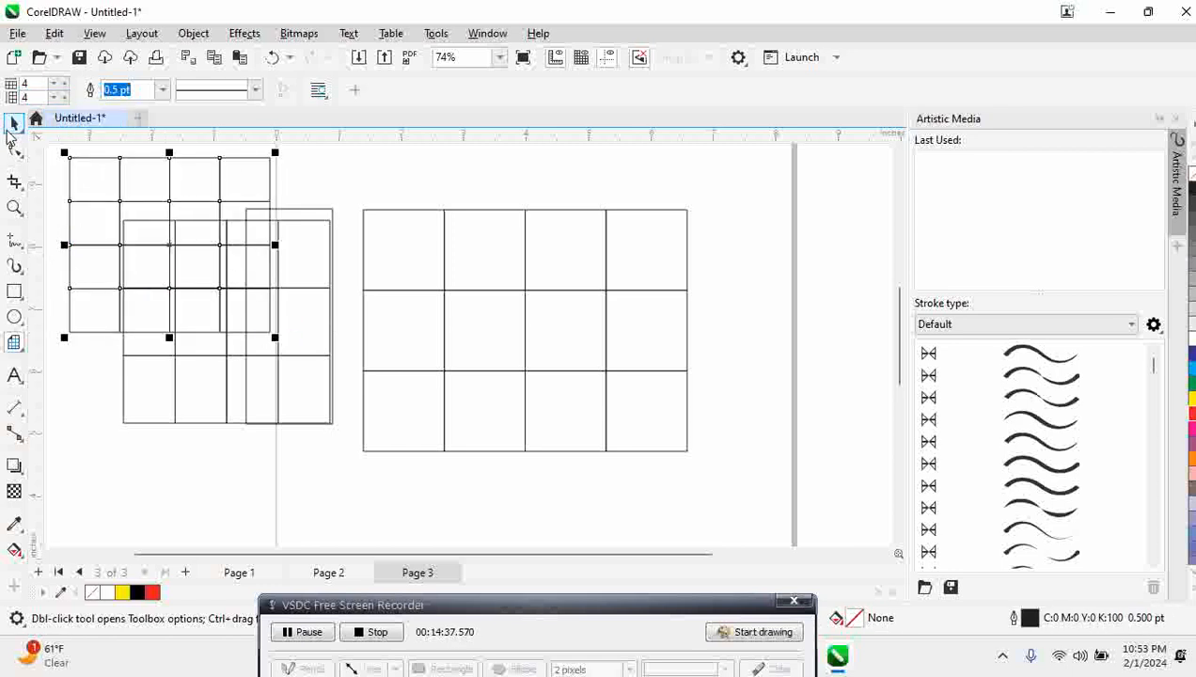
Step: Select the rectangle and all graph paper grids and delete them
{"action": "left_click", "coordinate": [25, 132]}
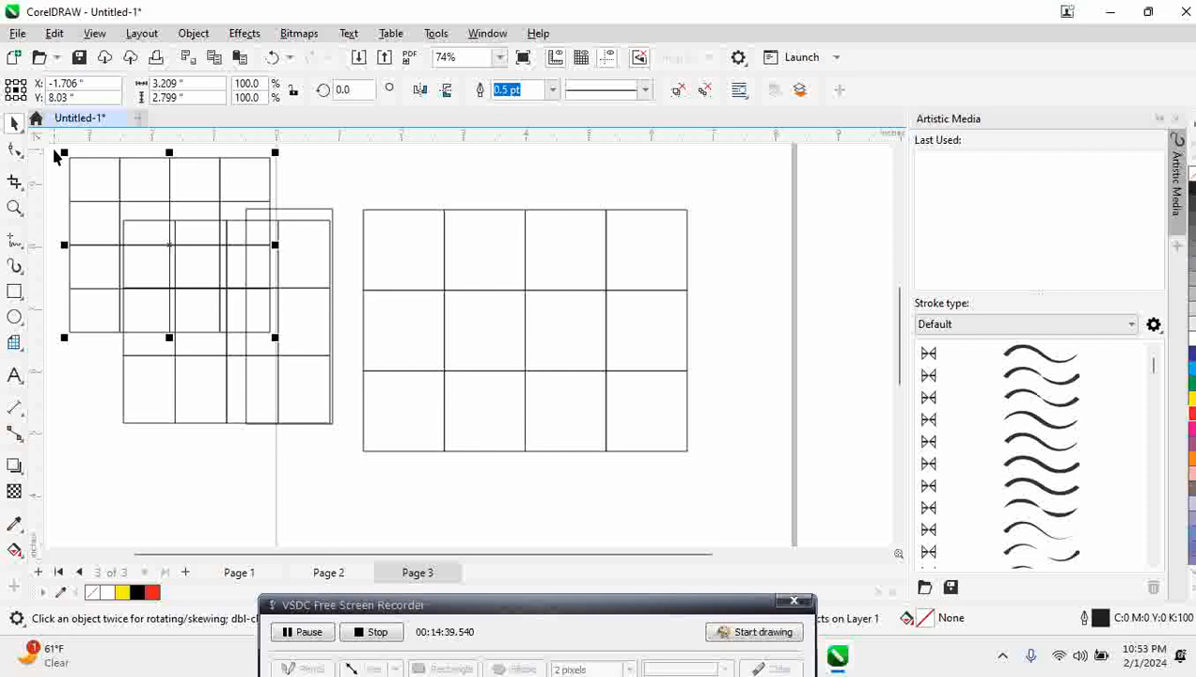
{"action": "left_click_drag", "start_coordinate": [53, 148], "coordinate": [793, 523]}
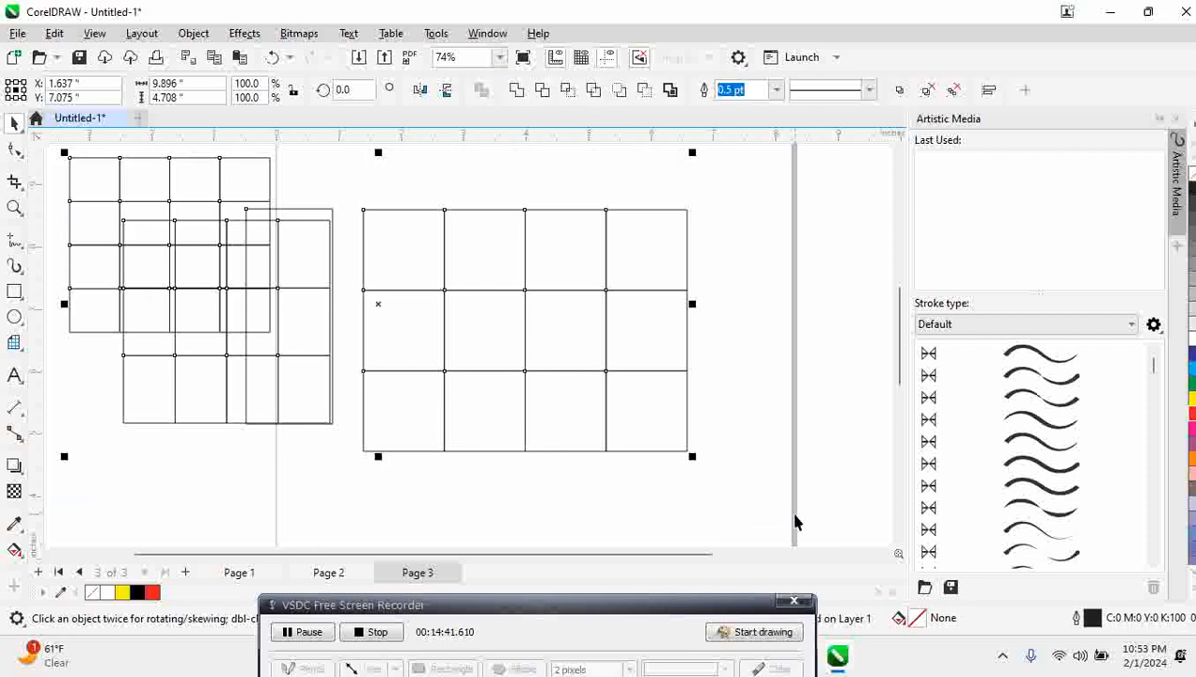
{"action": "key", "text": "Delete"}
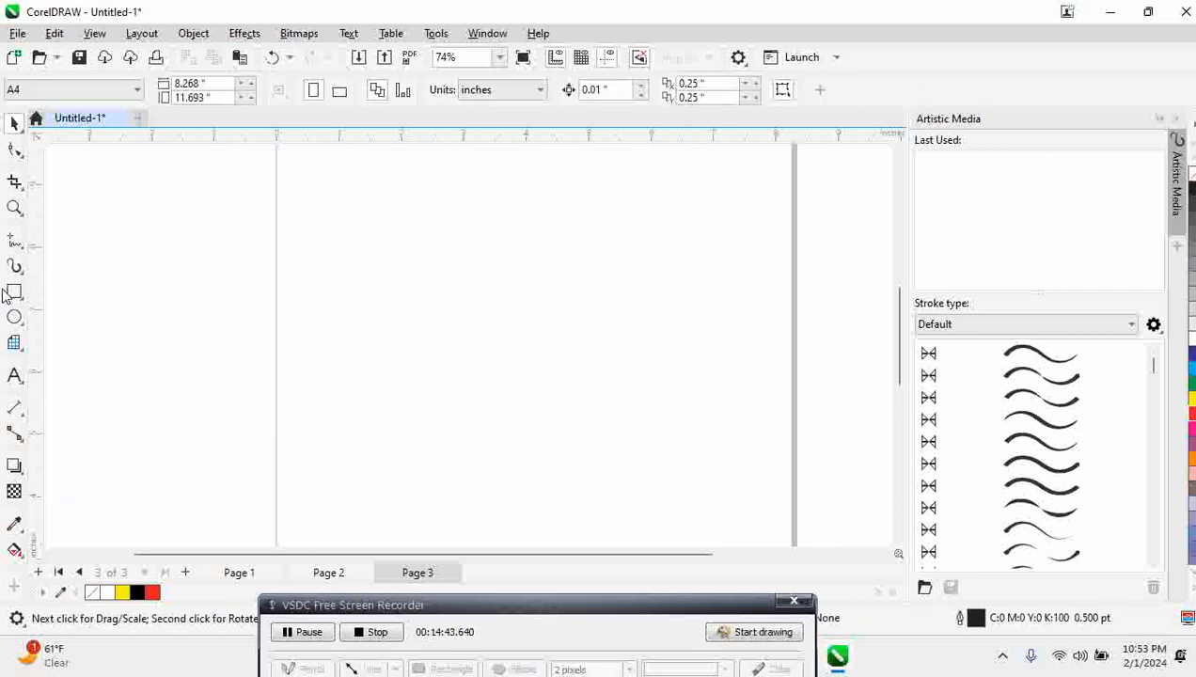
{"action": "left_click", "coordinate": [15, 345]}
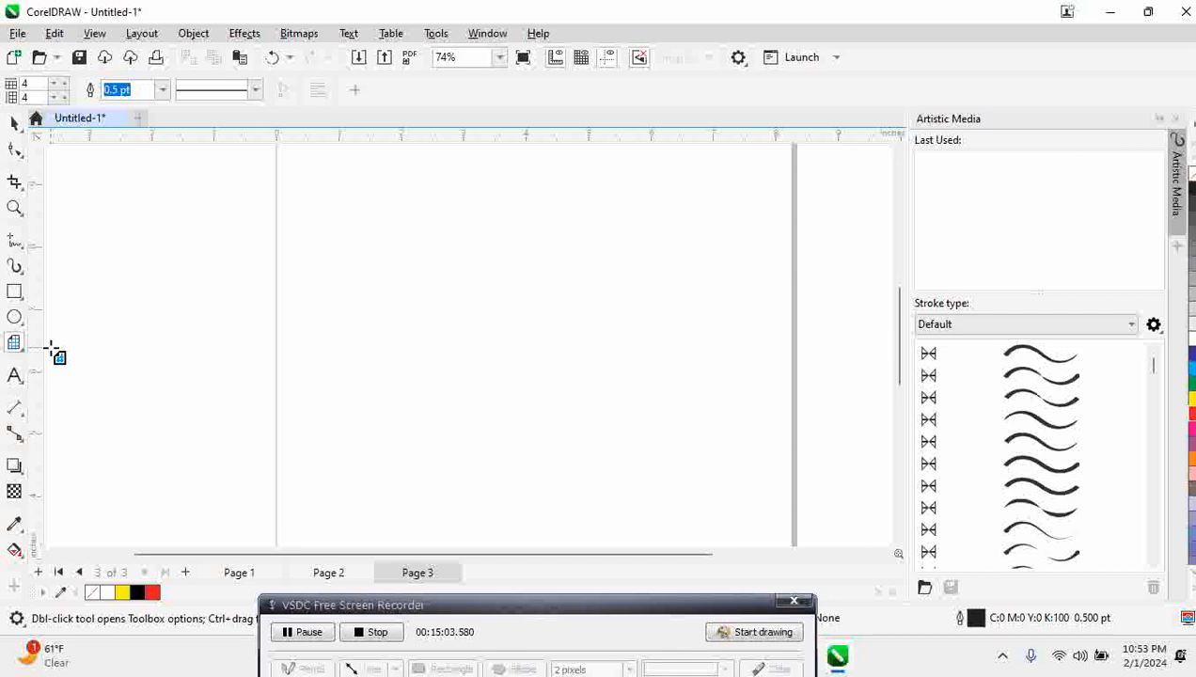
{"action": "left_click", "coordinate": [15, 123]}
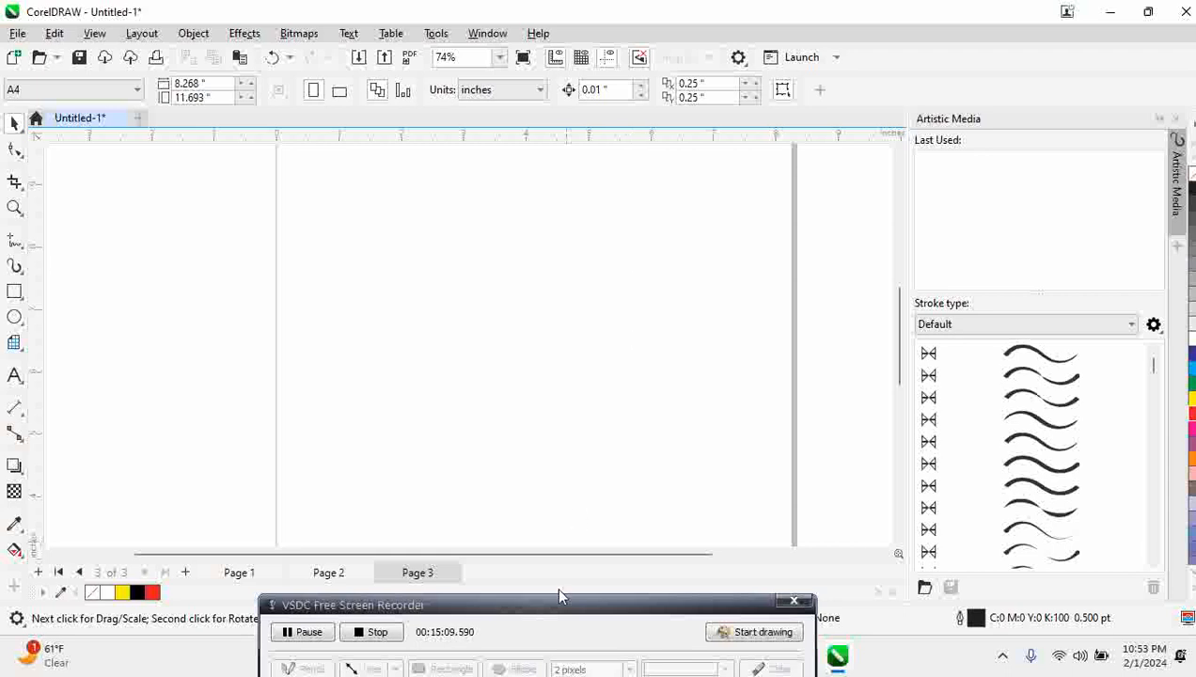
{"action": "left_click_drag", "start_coordinate": [551, 616], "coordinate": [526, 578]}
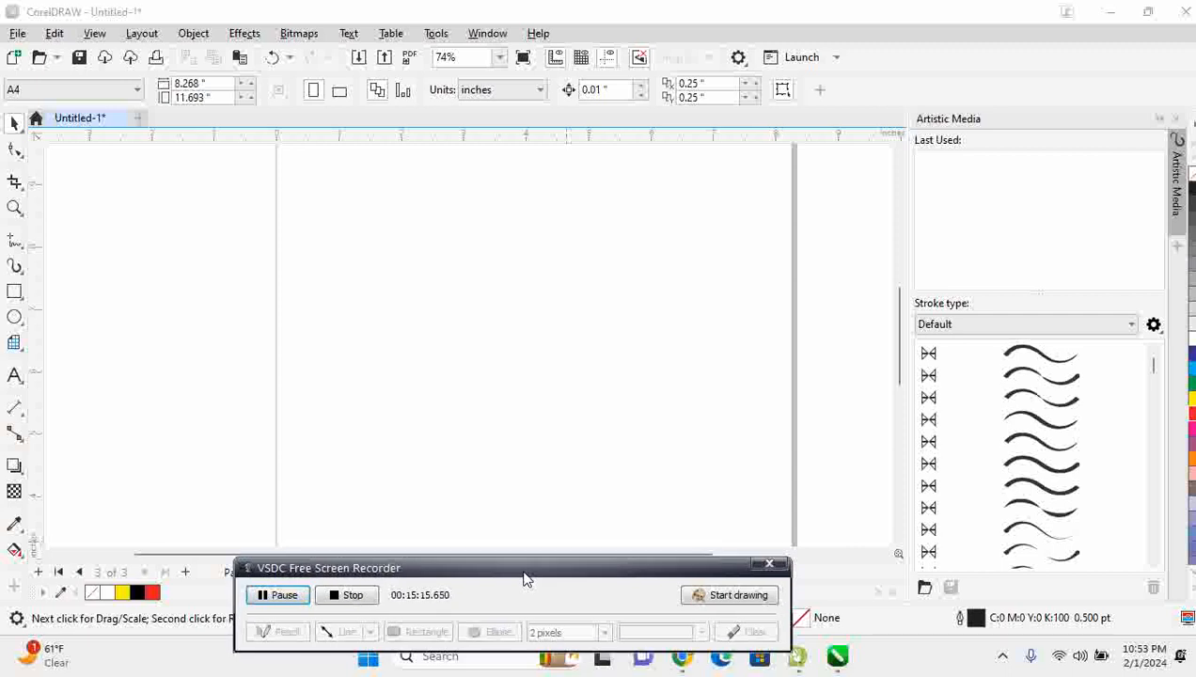
{"action": "left_click_drag", "start_coordinate": [527, 579], "coordinate": [526, 573]}
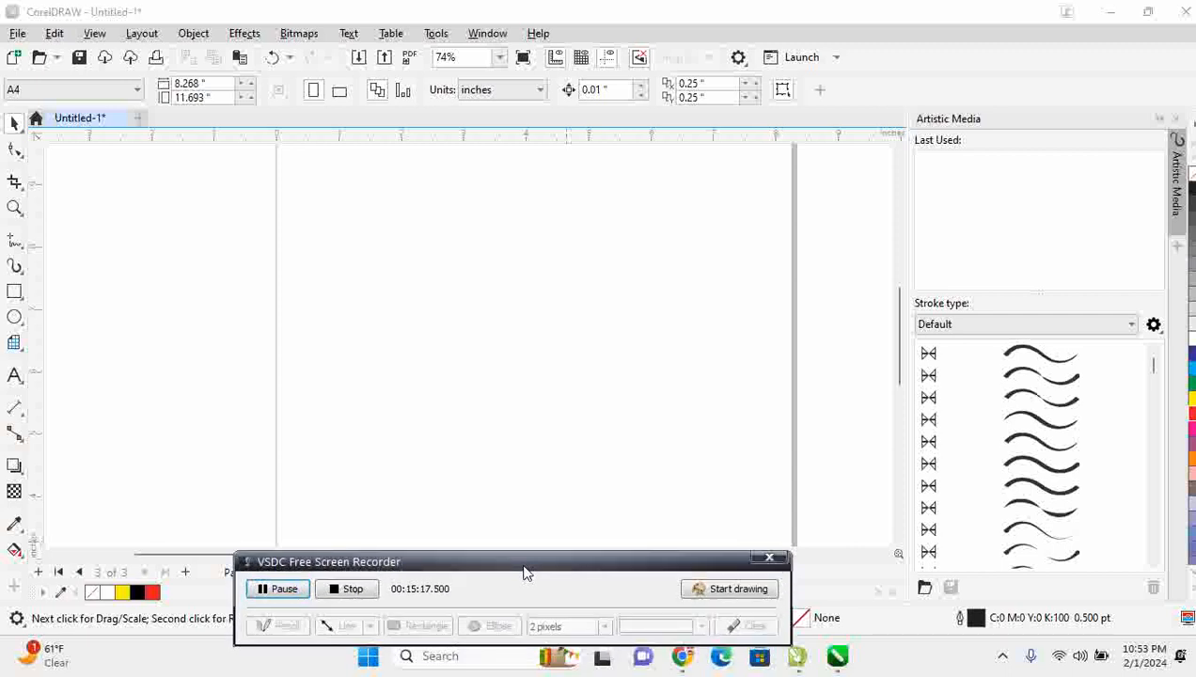